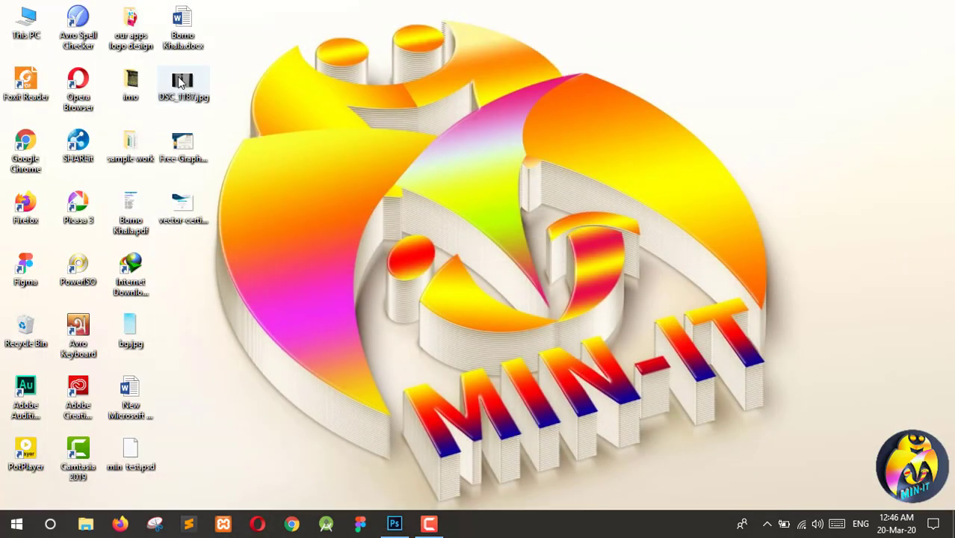
Open the desktop image DSC_1187.jpg in Photoshop.
{"action": "left_click_drag", "start_coordinate": [181, 82], "coordinate": [291, 109]}
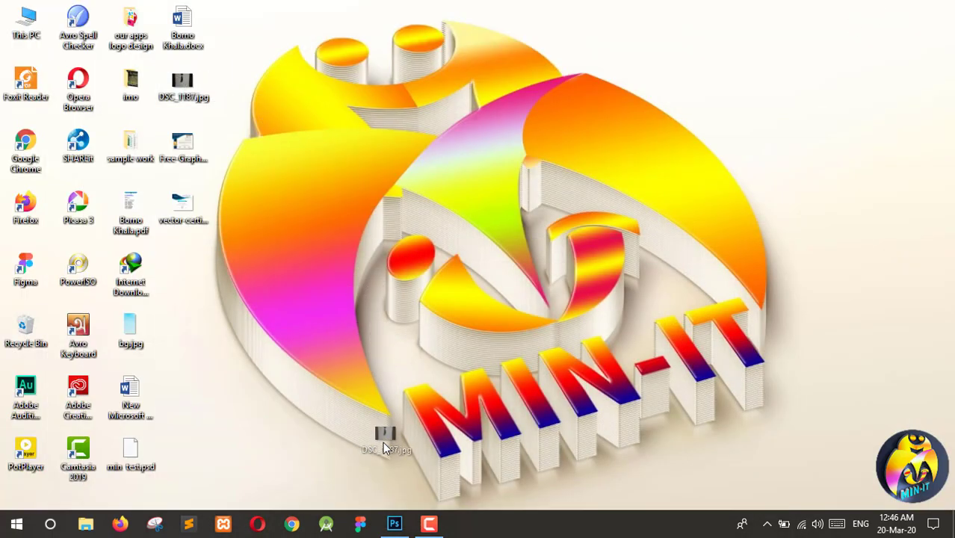
{"action": "left_click_drag", "start_coordinate": [383, 441], "coordinate": [333, 274]}
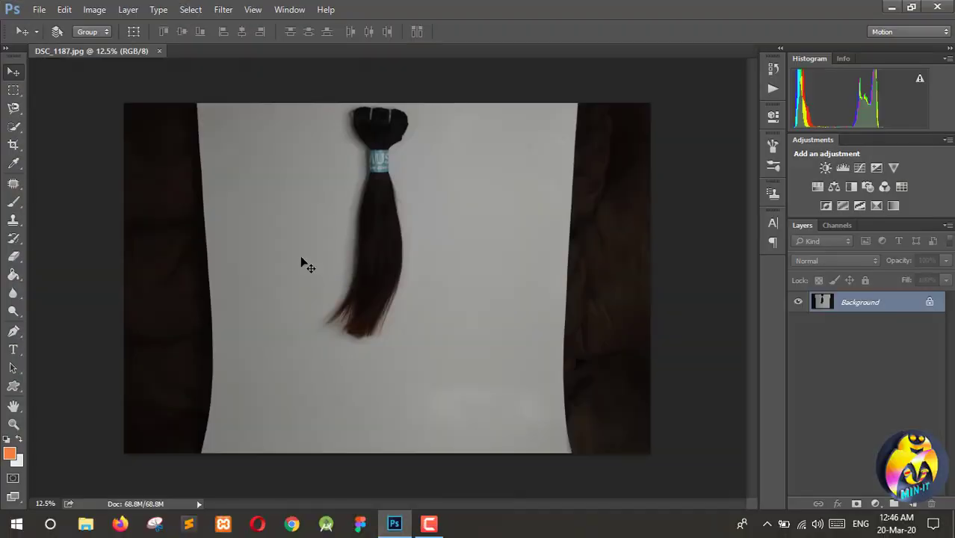
{"action": "left_click", "coordinate": [40, 11]}
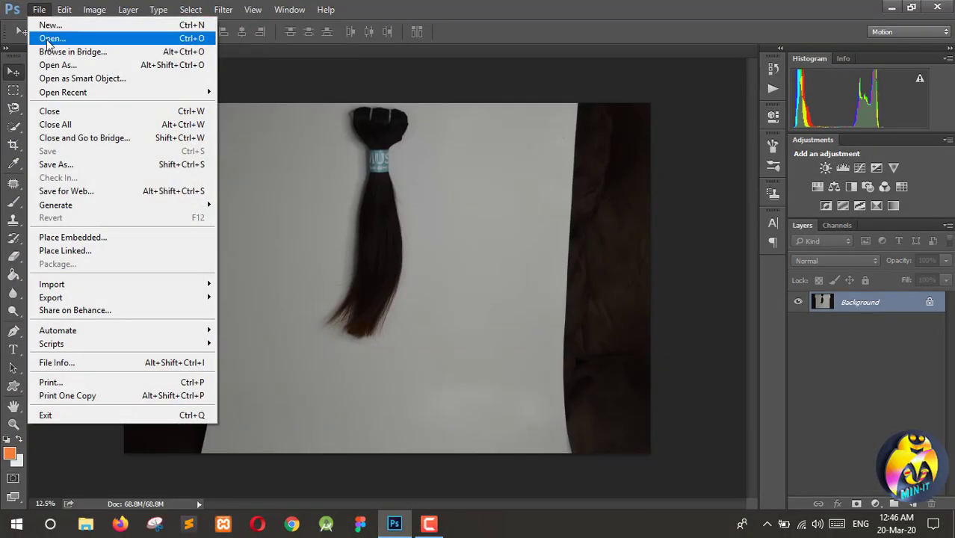
{"action": "left_click", "coordinate": [47, 40]}
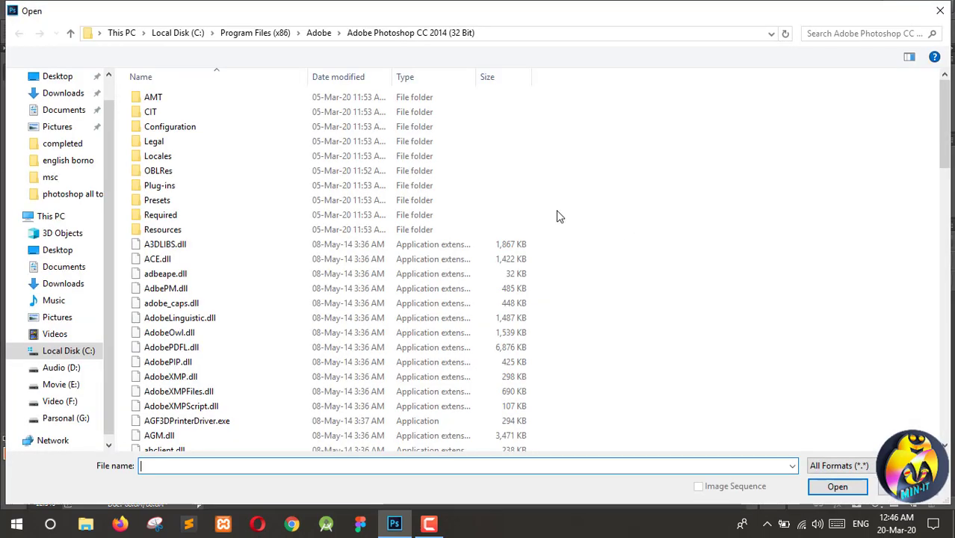
{"action": "left_click", "coordinate": [64, 79]}
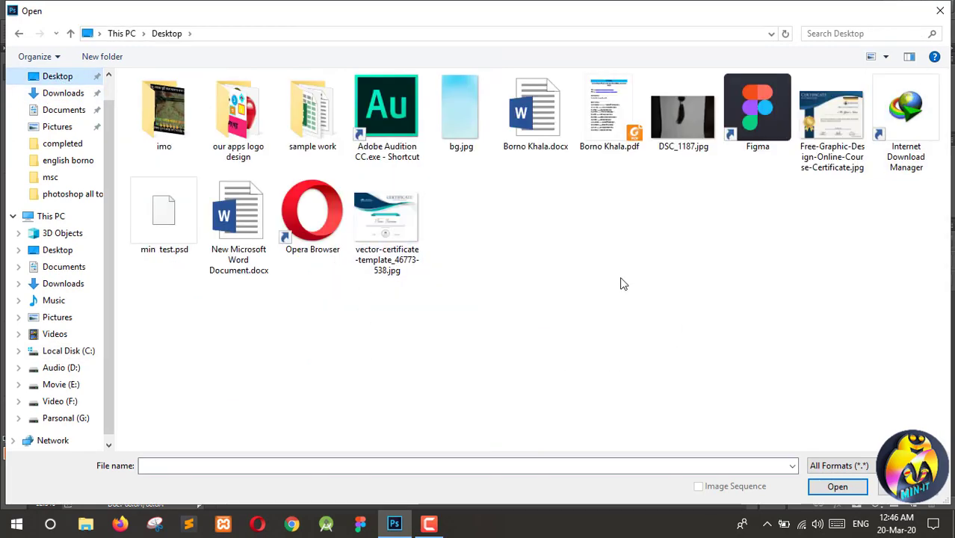
{"action": "left_click", "coordinate": [938, 12]}
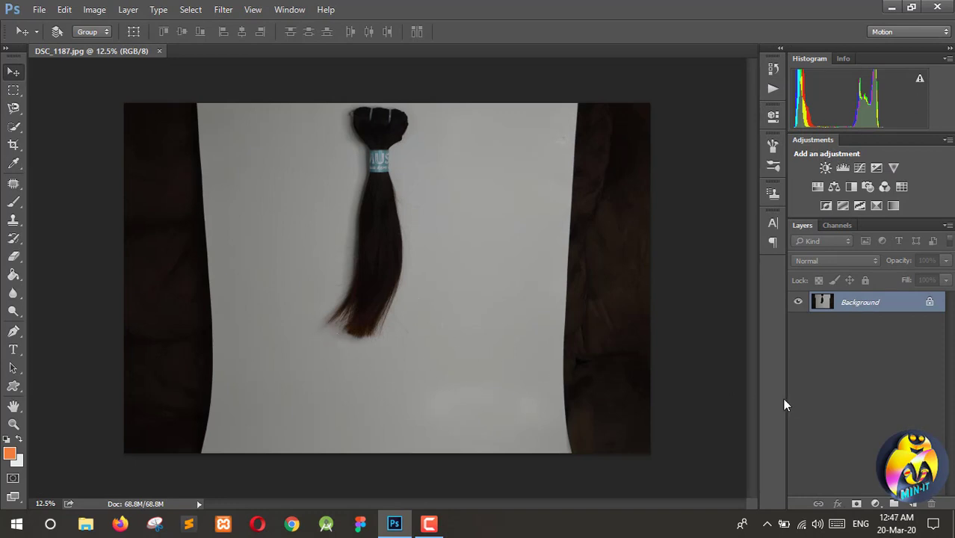
Unlock the Background layer so it becomes a regular editable layer.
{"action": "left_click", "coordinate": [929, 304]}
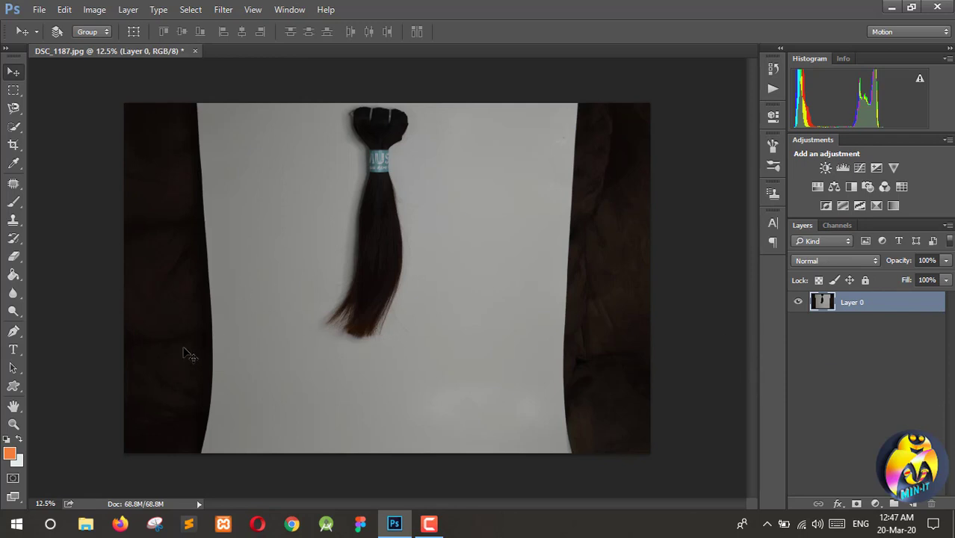
Start a Pen tool path on the left edge of the hair bundle's blue label and extend it to the label's upper-left corner.
{"action": "scroll", "coordinate": [395, 299], "scroll_direction": "up", "scroll_amount": 3}
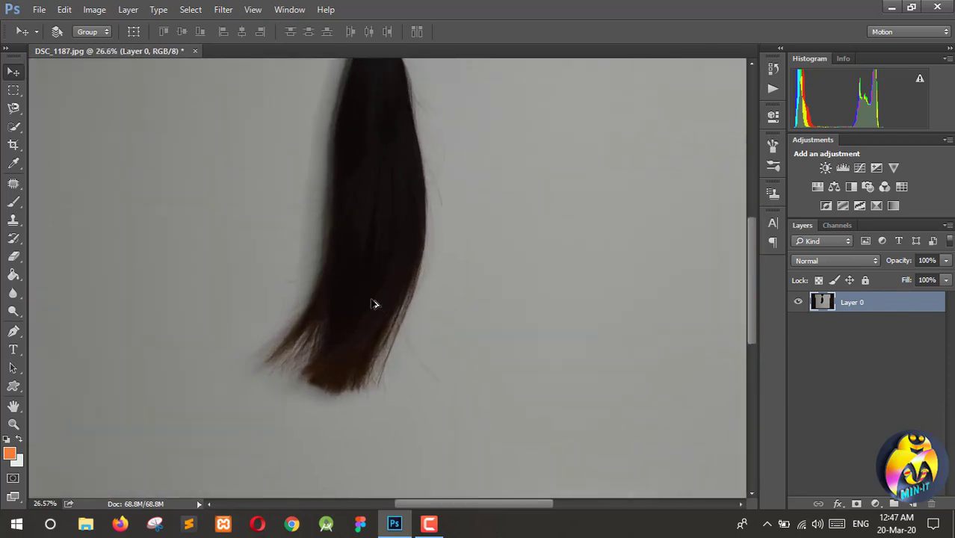
{"action": "scroll", "coordinate": [374, 304], "scroll_direction": "up", "scroll_amount": 4}
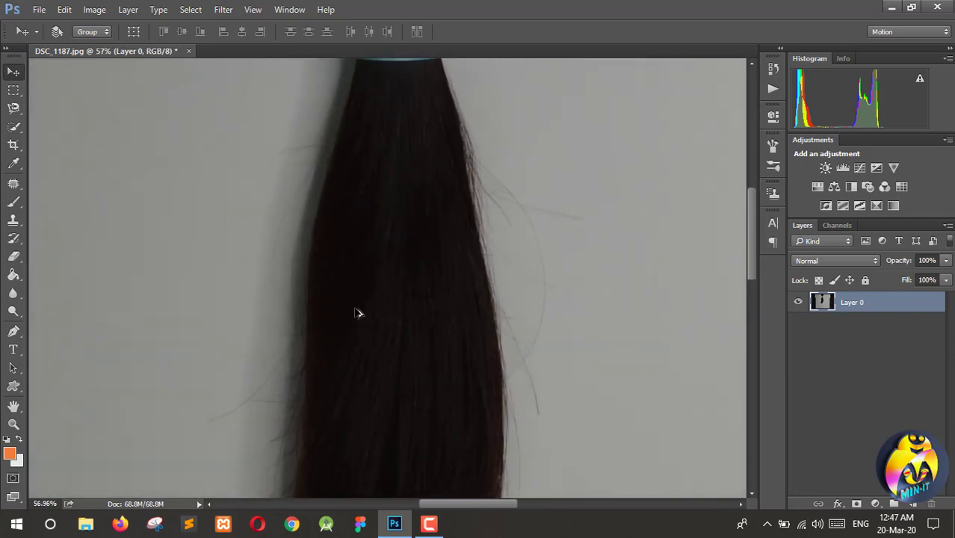
{"action": "scroll", "coordinate": [357, 310], "scroll_direction": "up", "scroll_amount": 1}
{"action": "scroll", "coordinate": [358, 240], "scroll_direction": "up", "scroll_amount": 9}
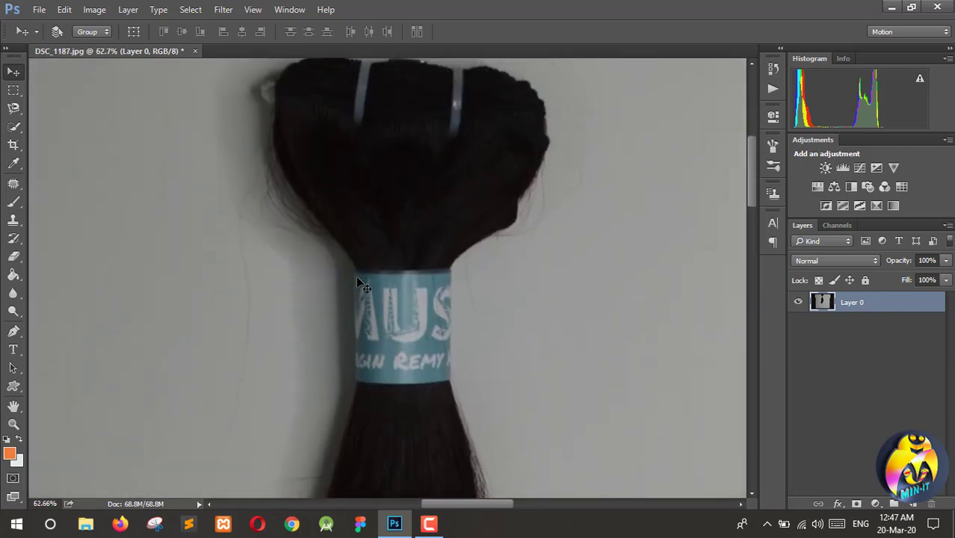
{"action": "left_click", "coordinate": [14, 332]}
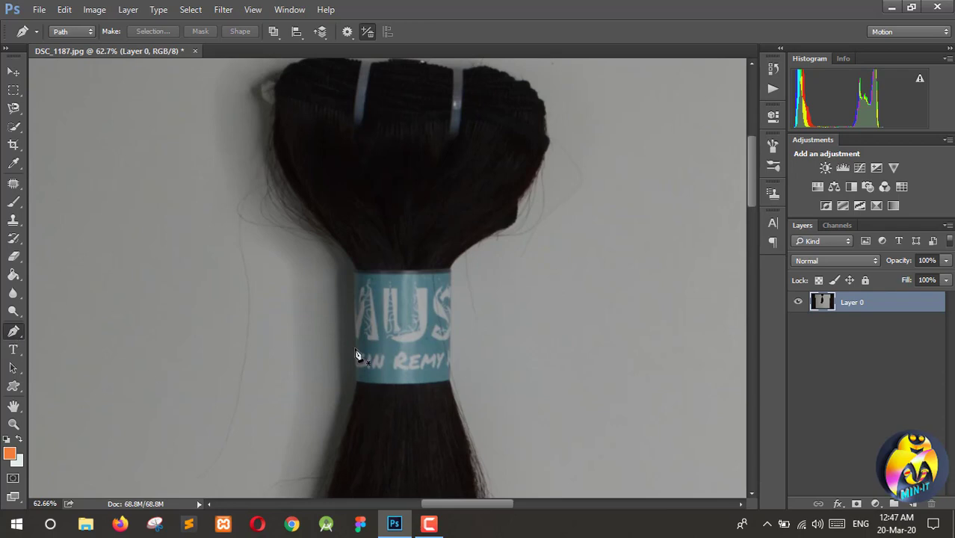
{"action": "scroll", "coordinate": [359, 322], "scroll_direction": "up", "scroll_amount": 11}
{"action": "scroll", "coordinate": [360, 323], "scroll_direction": "up", "scroll_amount": 7}
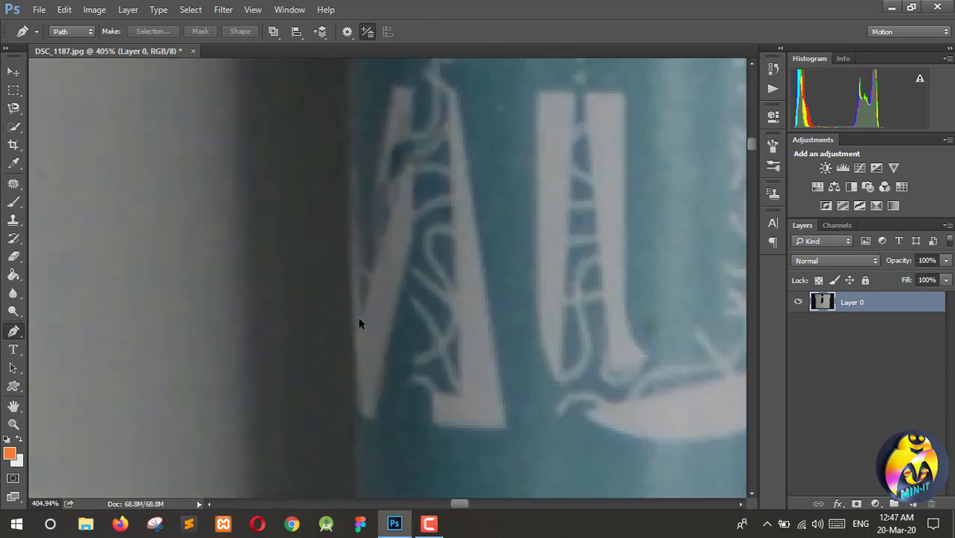
{"action": "scroll", "coordinate": [351, 318], "scroll_direction": "down", "scroll_amount": 4}
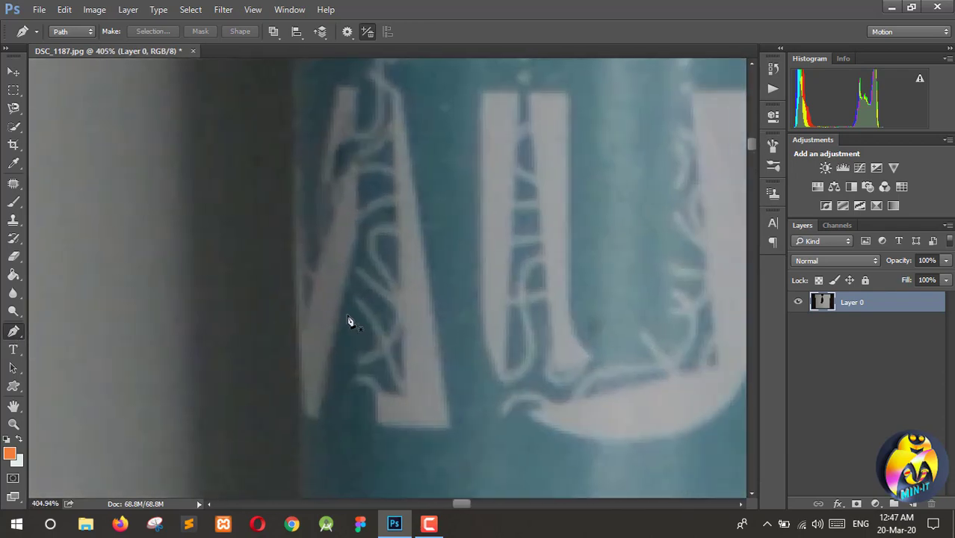
{"action": "scroll", "coordinate": [313, 319], "scroll_direction": "up", "scroll_amount": 2}
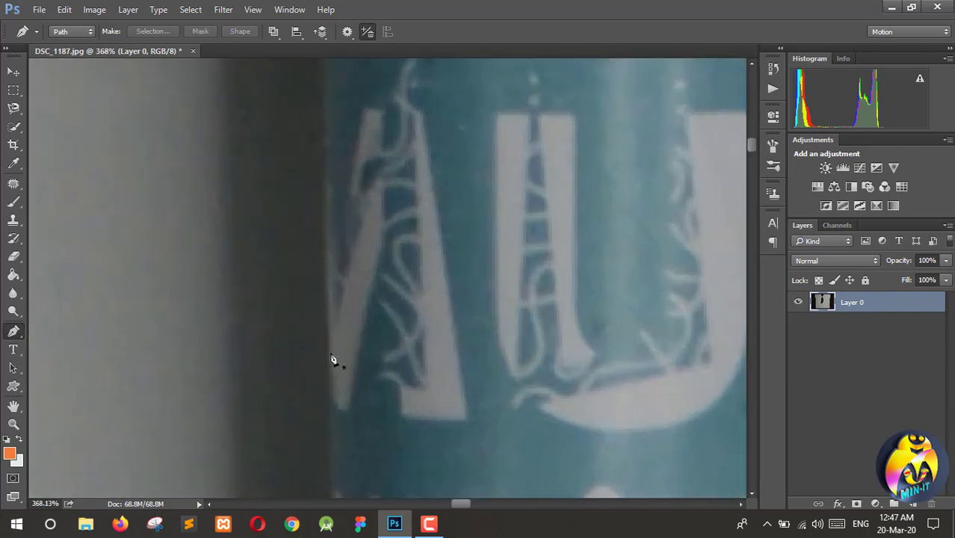
{"action": "scroll", "coordinate": [326, 239], "scroll_direction": "up", "scroll_amount": 5}
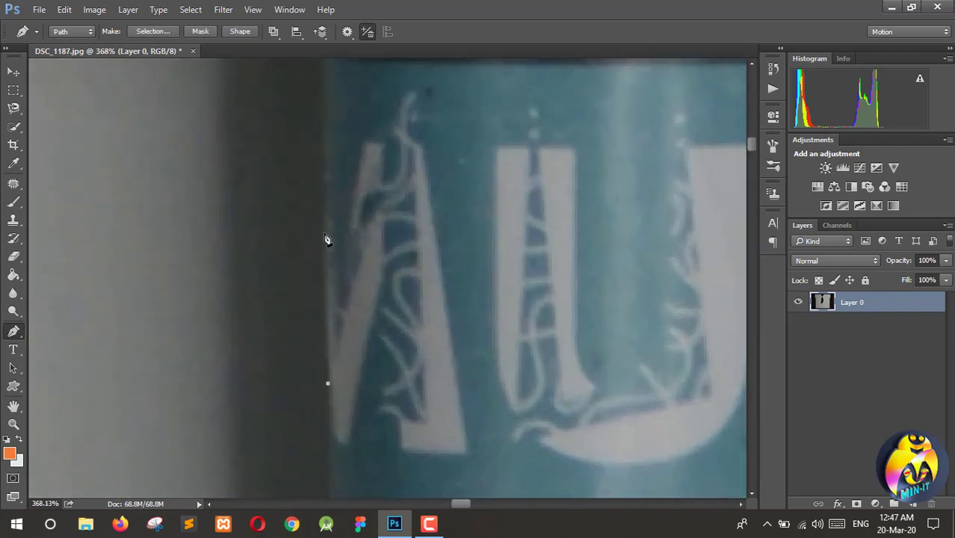
{"action": "left_click_drag", "start_coordinate": [320, 224], "coordinate": [328, 207]}
{"action": "scroll", "coordinate": [321, 210], "scroll_direction": "up", "scroll_amount": 3}
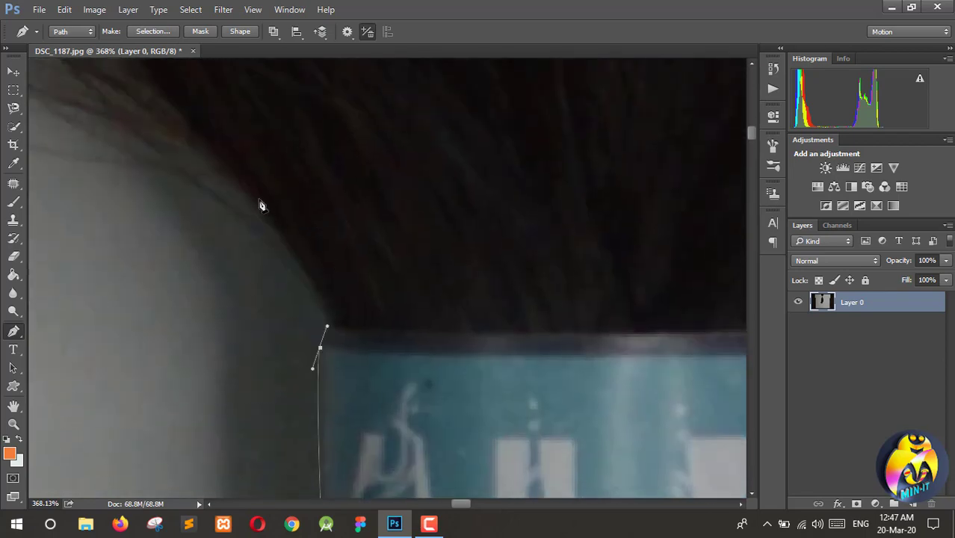
Continue the path with curved anchors up the left edge of the hair above the label to the bundle's upper-left corner.
{"action": "left_click_drag", "start_coordinate": [260, 200], "coordinate": [224, 163]}
{"action": "scroll", "coordinate": [307, 255], "scroll_direction": "up", "scroll_amount": 3}
{"action": "scroll", "coordinate": [307, 256], "scroll_direction": "down", "scroll_amount": 10}
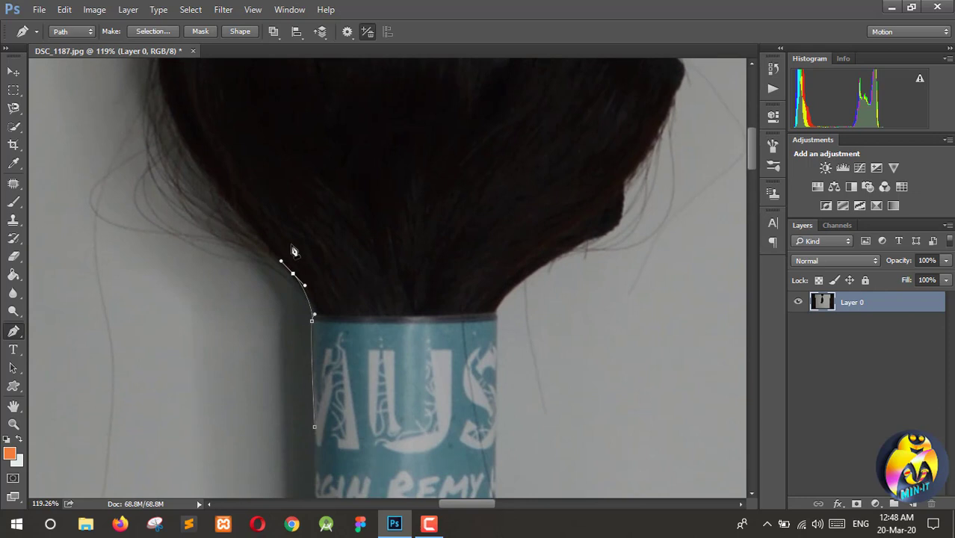
{"action": "scroll", "coordinate": [238, 225], "scroll_direction": "up", "scroll_amount": 1}
{"action": "scroll", "coordinate": [219, 242], "scroll_direction": "up", "scroll_amount": 3}
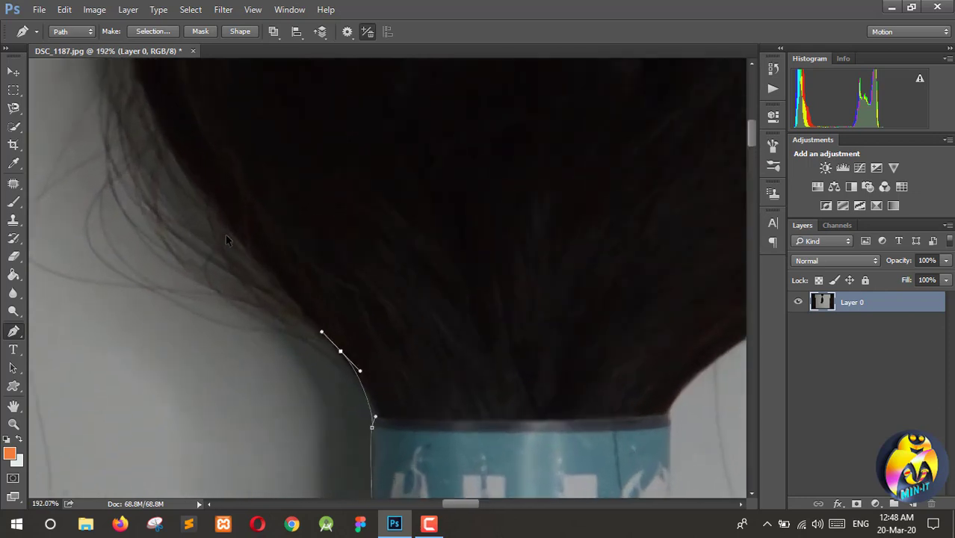
{"action": "left_click_drag", "start_coordinate": [229, 228], "coordinate": [188, 184]}
{"action": "scroll", "coordinate": [256, 269], "scroll_direction": "up", "scroll_amount": 6}
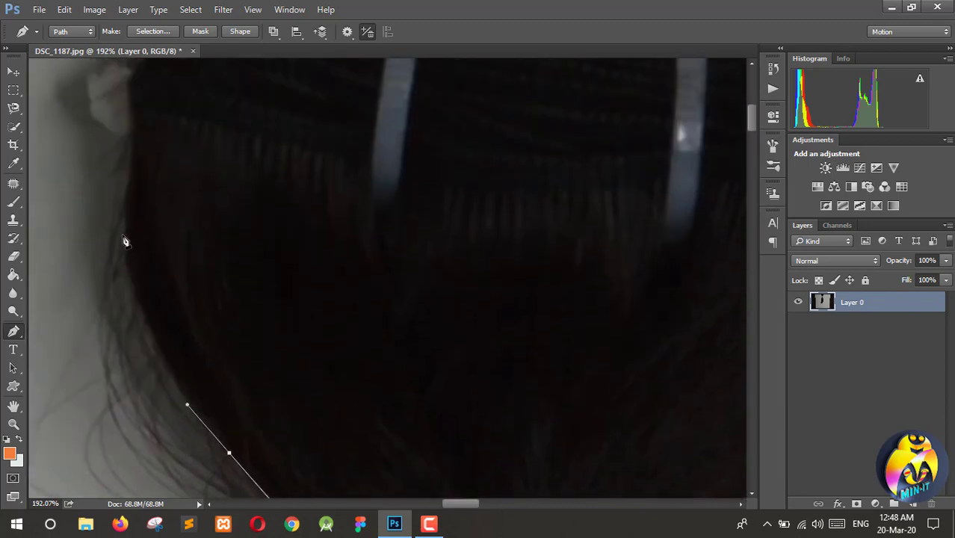
{"action": "left_click_drag", "start_coordinate": [124, 232], "coordinate": [128, 181]}
{"action": "scroll", "coordinate": [138, 195], "scroll_direction": "up", "scroll_amount": 4}
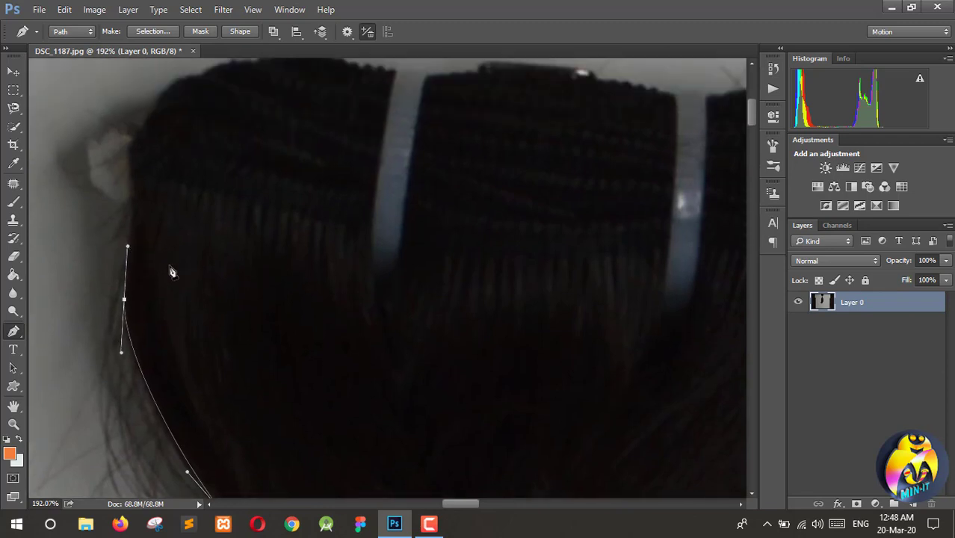
{"action": "left_click_drag", "start_coordinate": [131, 226], "coordinate": [174, 215]}
{"action": "scroll", "coordinate": [153, 214], "scroll_direction": "up", "scroll_amount": 2}
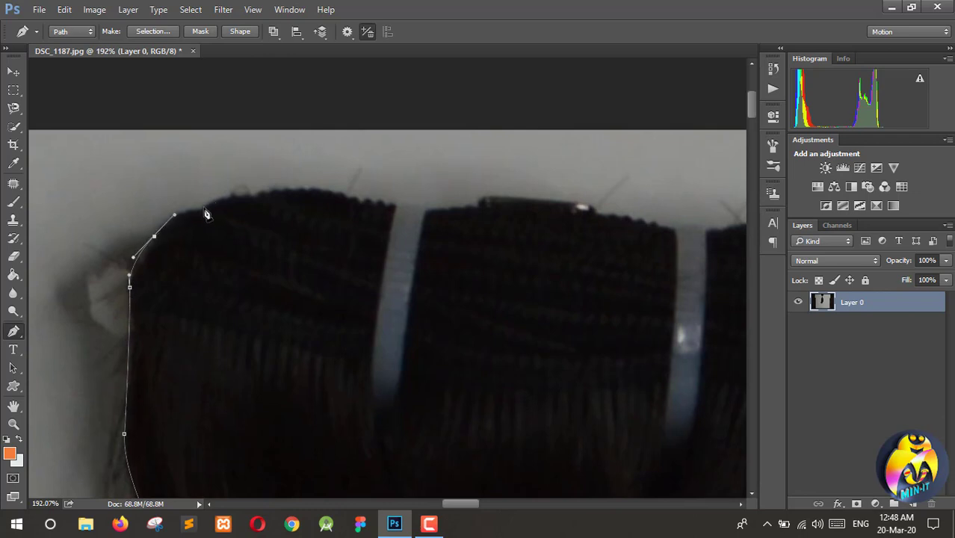
Trace the path along the bundle's curved top edge toward the first white strap, adjusting the curve handles to follow the hair.
{"action": "left_click", "coordinate": [205, 208]}
{"action": "left_click_drag", "start_coordinate": [229, 196], "coordinate": [246, 194]}
{"action": "left_click_drag", "start_coordinate": [203, 211], "coordinate": [193, 213]}
{"action": "left_click_drag", "start_coordinate": [212, 199], "coordinate": [202, 207]}
{"action": "left_click", "coordinate": [255, 193]}
{"action": "scroll", "coordinate": [275, 198], "scroll_direction": "right", "scroll_amount": 2}
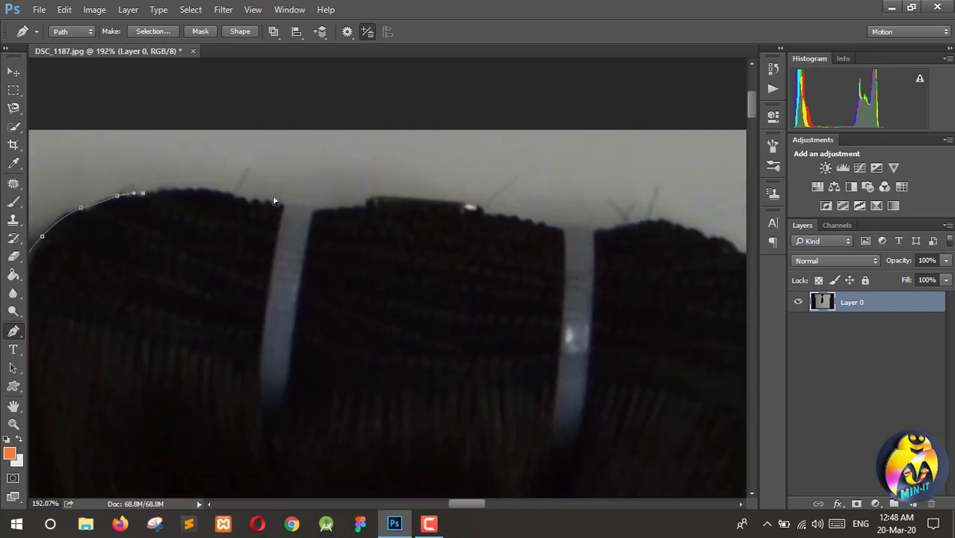
{"action": "left_click_drag", "start_coordinate": [219, 189], "coordinate": [306, 207]}
{"action": "left_click", "coordinate": [220, 191], "text": "alt"}
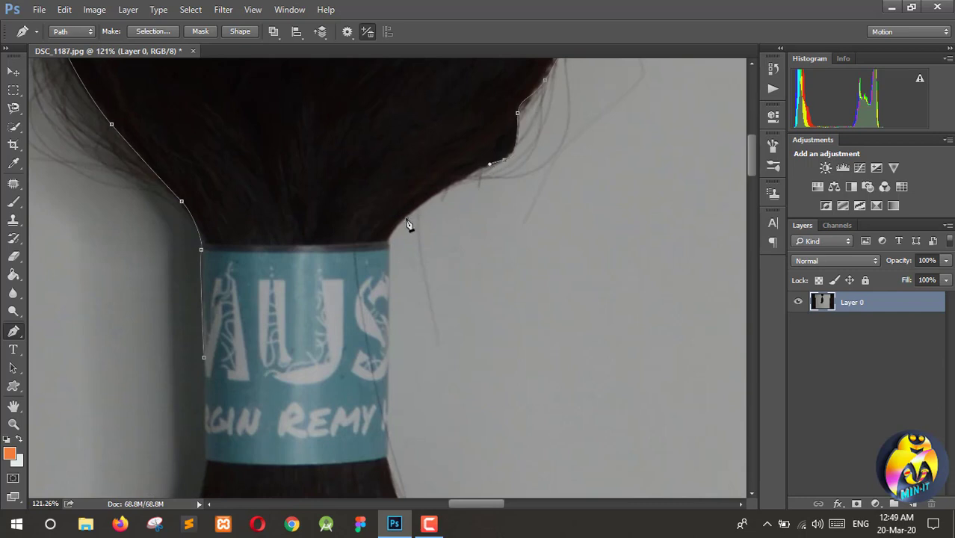
Extend the path down the right edge of the blue label and onto the hair just below it.
{"action": "scroll", "coordinate": [400, 226], "scroll_direction": "down", "scroll_amount": 2}
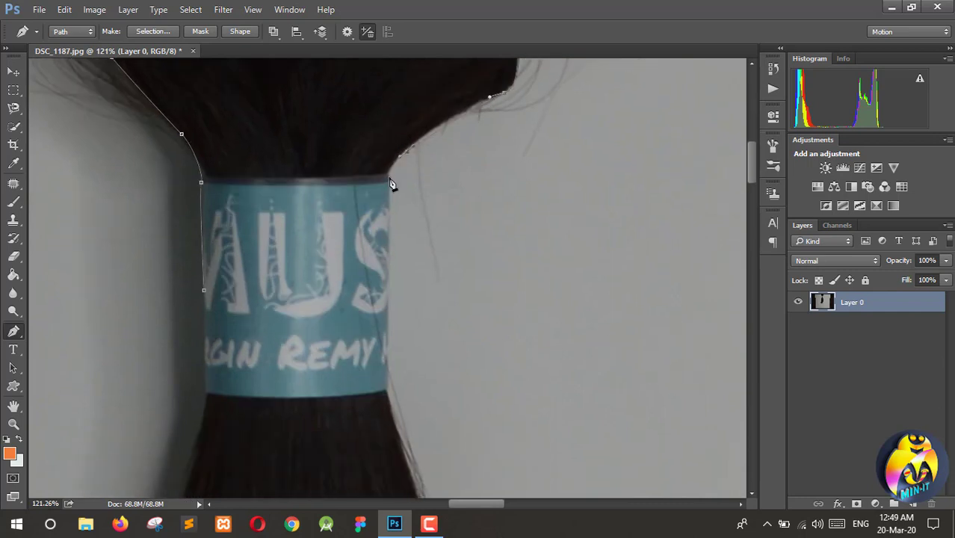
{"action": "scroll", "coordinate": [392, 184], "scroll_direction": "down", "scroll_amount": 2}
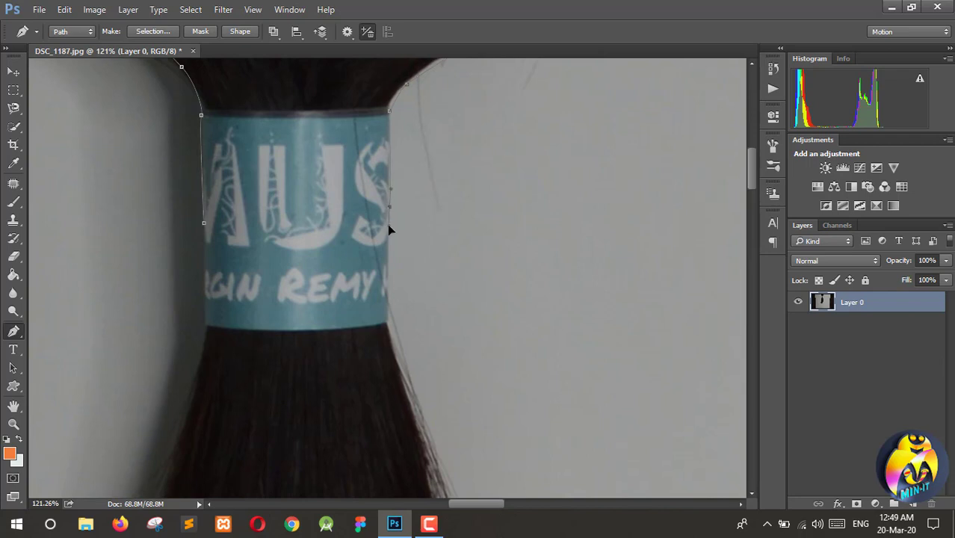
{"action": "scroll", "coordinate": [388, 232], "scroll_direction": "down", "scroll_amount": 3}
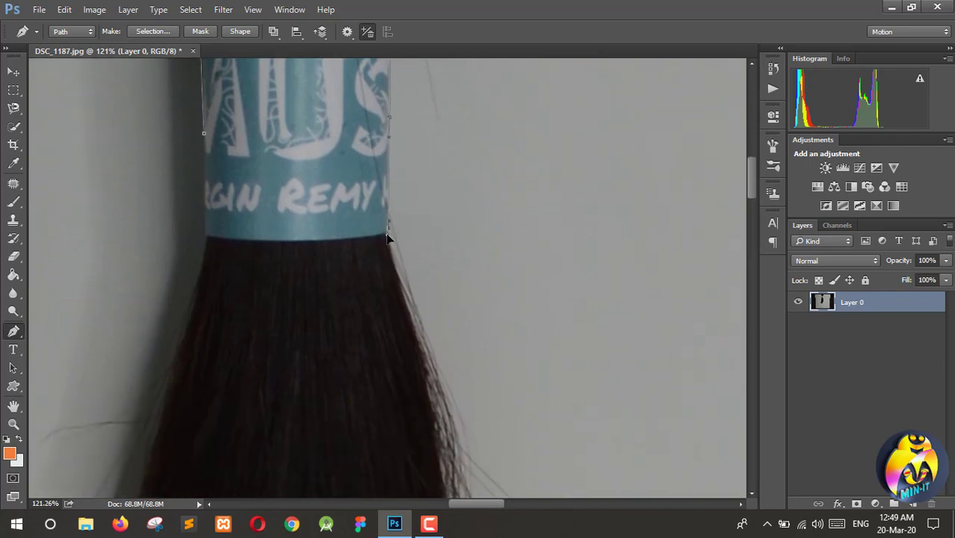
{"action": "scroll", "coordinate": [388, 238], "scroll_direction": "down", "scroll_amount": 2}
{"action": "left_click_drag", "start_coordinate": [399, 217], "coordinate": [428, 223]}
Trace the path down the right edge of the long hair section, keeping just inside the stray strands.
{"action": "scroll", "coordinate": [403, 238], "scroll_direction": "down", "scroll_amount": 2}
{"action": "scroll", "coordinate": [429, 228], "scroll_direction": "down", "scroll_amount": 2}
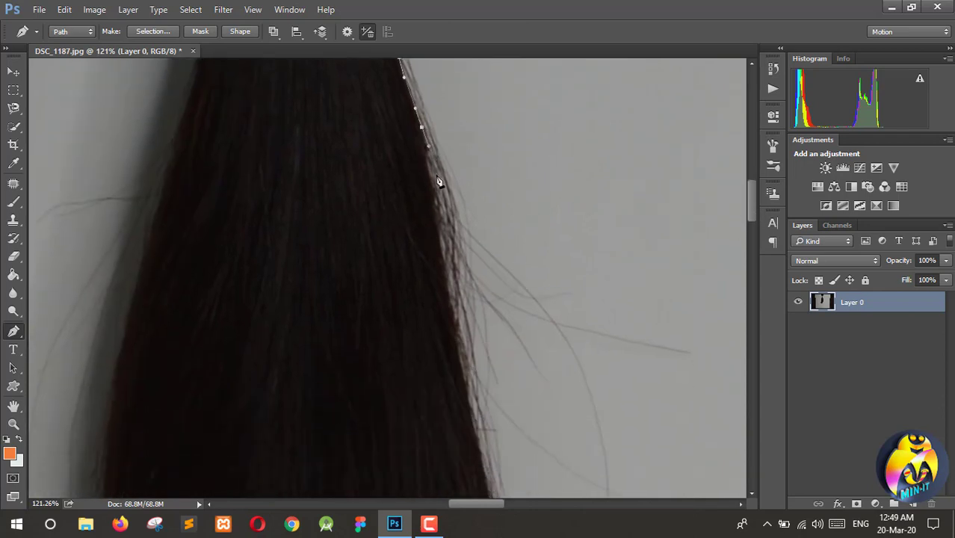
{"action": "left_click_drag", "start_coordinate": [439, 211], "coordinate": [488, 237]}
{"action": "scroll", "coordinate": [439, 216], "scroll_direction": "down", "scroll_amount": 2}
{"action": "scroll", "coordinate": [451, 214], "scroll_direction": "down", "scroll_amount": 2}
{"action": "scroll", "coordinate": [472, 229], "scroll_direction": "down", "scroll_amount": 2}
{"action": "scroll", "coordinate": [488, 238], "scroll_direction": "down", "scroll_amount": 2}
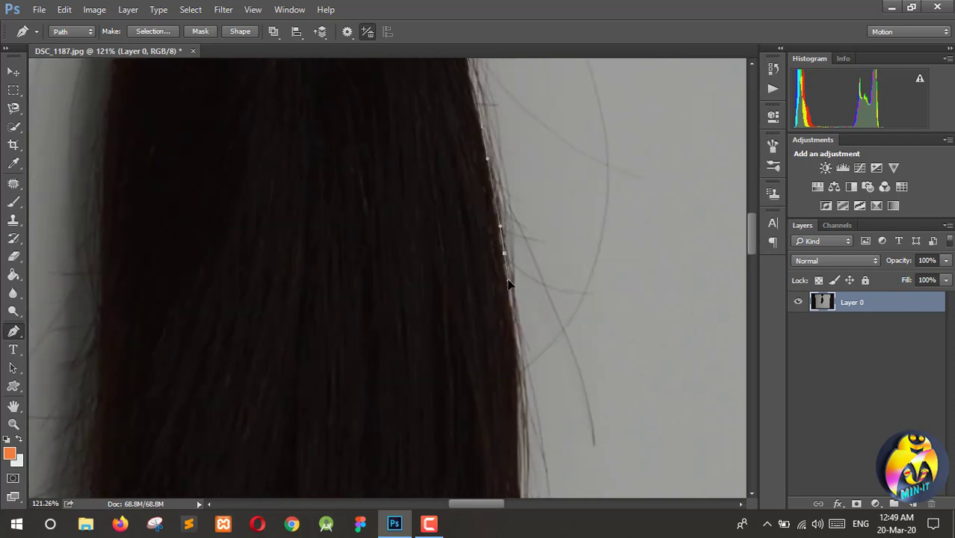
{"action": "scroll", "coordinate": [507, 282], "scroll_direction": "down", "scroll_amount": 3}
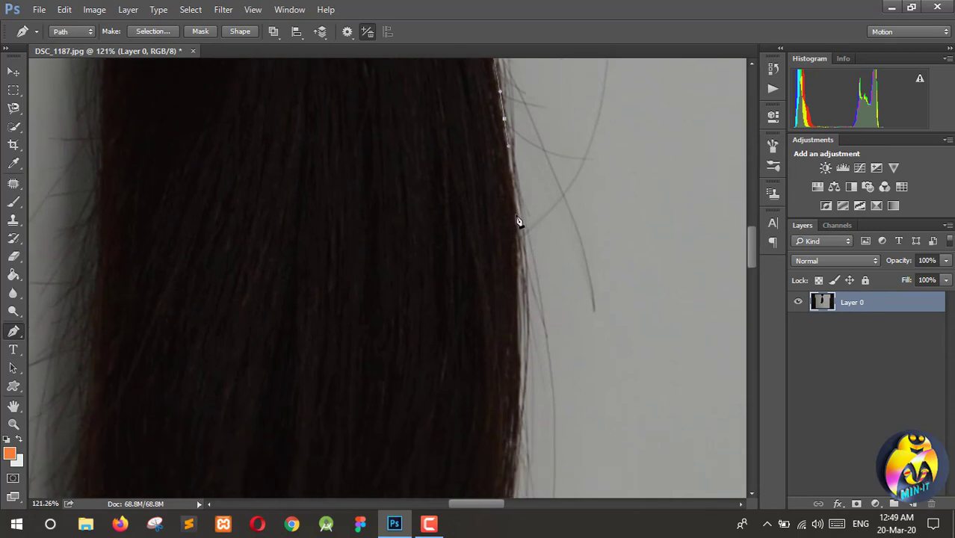
{"action": "left_click_drag", "start_coordinate": [516, 219], "coordinate": [516, 248]}
{"action": "scroll", "coordinate": [517, 252], "scroll_direction": "down", "scroll_amount": 4}
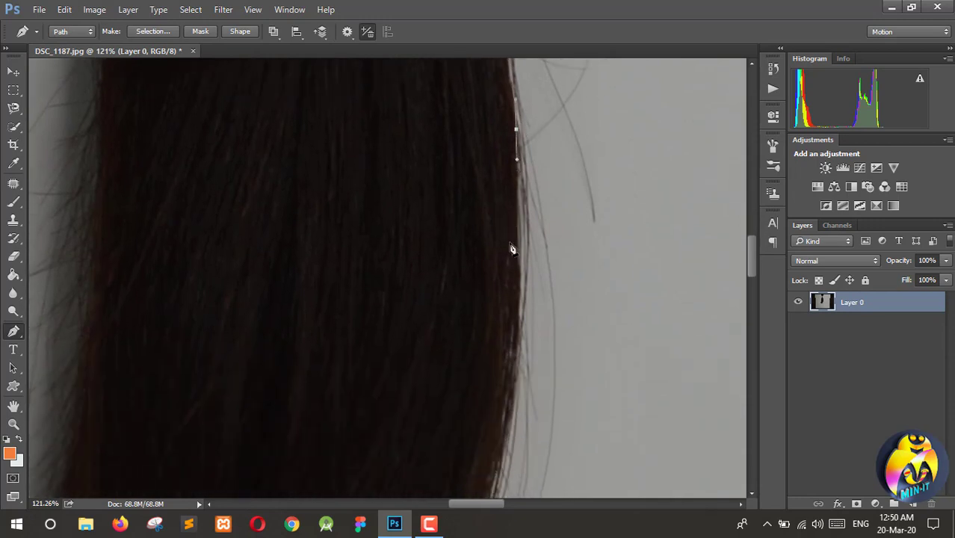
{"action": "scroll", "coordinate": [519, 264], "scroll_direction": "down", "scroll_amount": 5}
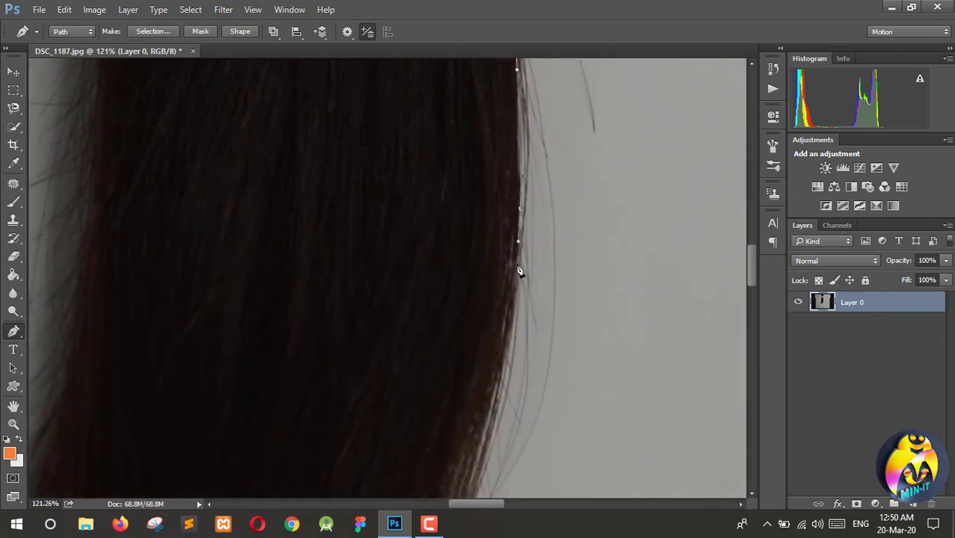
Continue the pen path down the hair's lower right edge with curved anchors as it bends toward the tips.
{"action": "left_click_drag", "start_coordinate": [499, 222], "coordinate": [487, 250]}
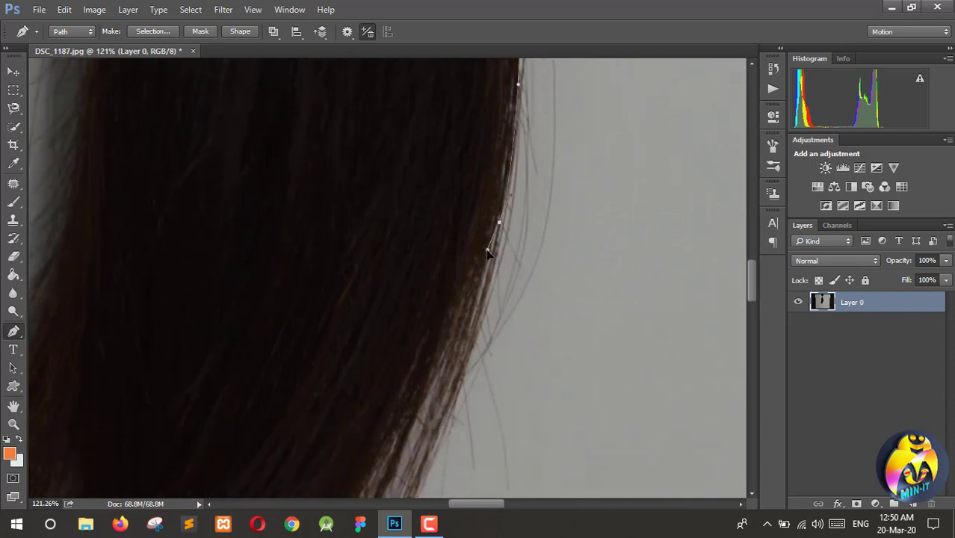
{"action": "scroll", "coordinate": [489, 258], "scroll_direction": "down", "scroll_amount": 5}
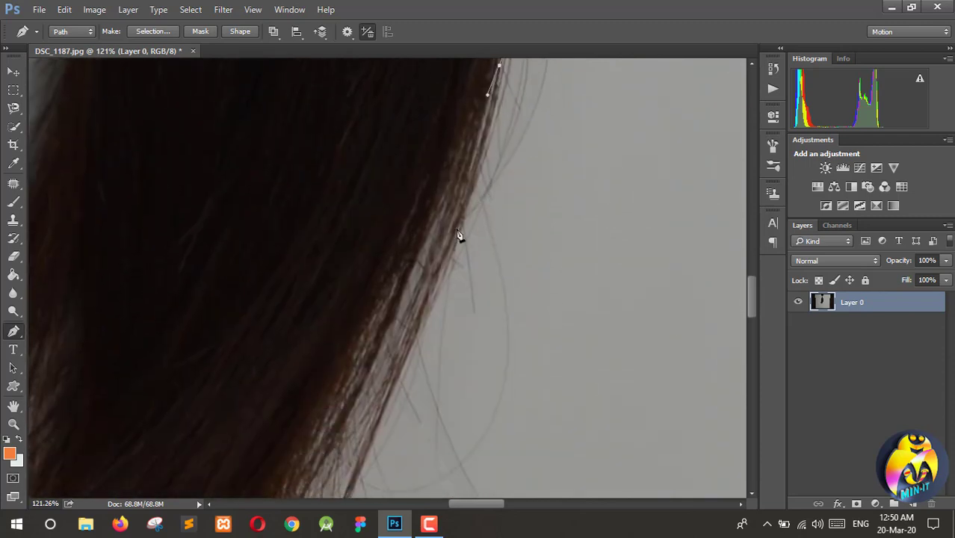
{"action": "left_click_drag", "start_coordinate": [438, 215], "coordinate": [454, 254]}
{"action": "scroll", "coordinate": [403, 248], "scroll_direction": "down", "scroll_amount": 3}
{"action": "scroll", "coordinate": [365, 247], "scroll_direction": "left", "scroll_amount": 4}
{"action": "scroll", "coordinate": [485, 283], "scroll_direction": "down", "scroll_amount": 2}
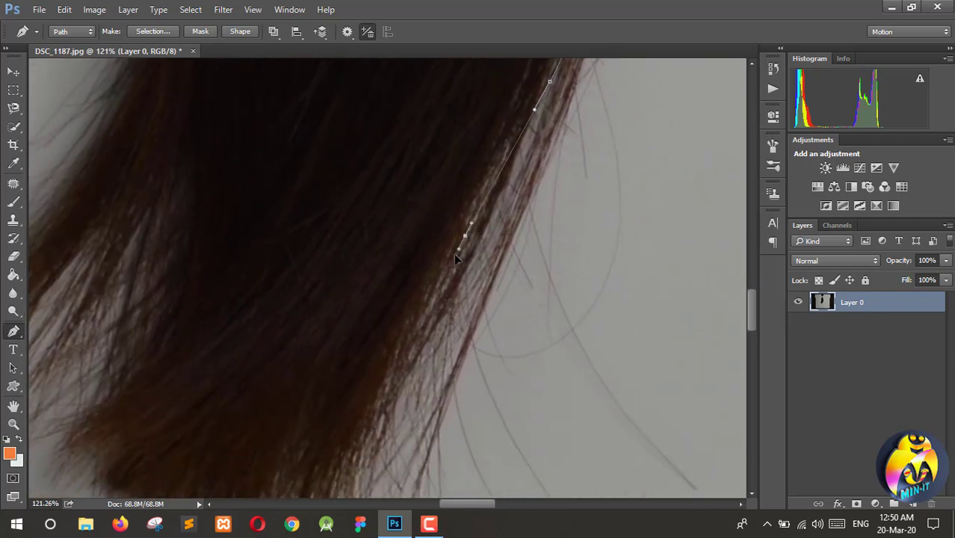
Extend the path along the dense hair inside the loose right-hand strands to the bundle's lower-right tips.
{"action": "scroll", "coordinate": [441, 271], "scroll_direction": "down", "scroll_amount": 2}
{"action": "scroll", "coordinate": [442, 270], "scroll_direction": "left", "scroll_amount": 3}
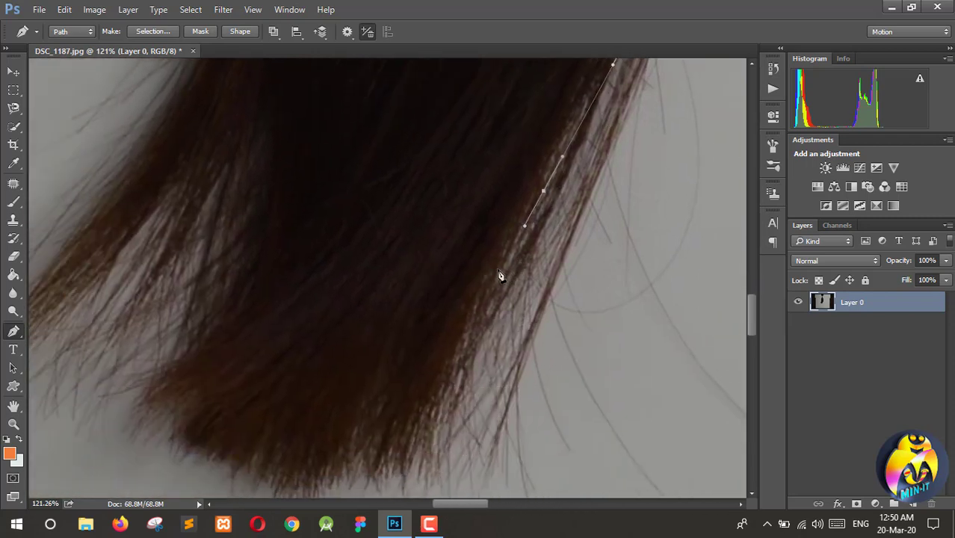
{"action": "scroll", "coordinate": [479, 309], "scroll_direction": "down", "scroll_amount": 3}
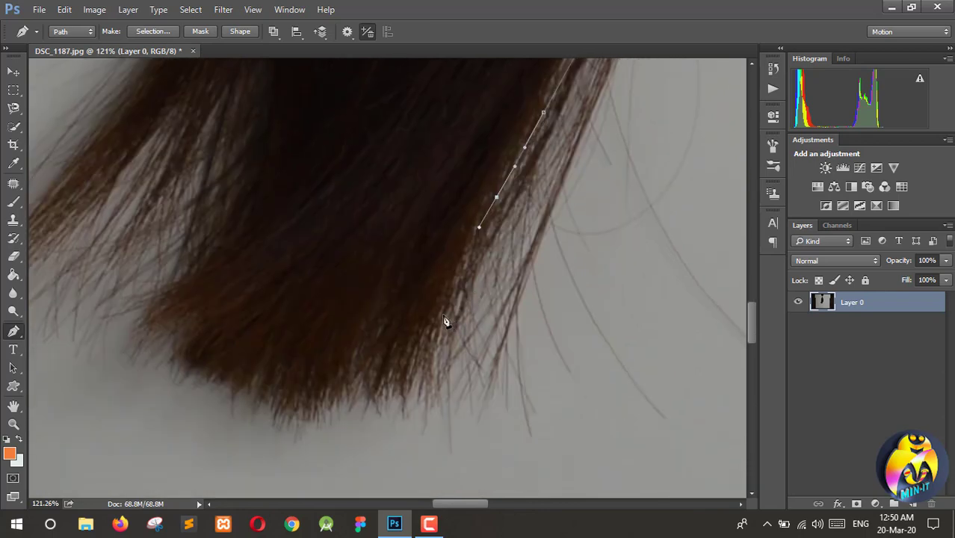
{"action": "left_click_drag", "start_coordinate": [443, 314], "coordinate": [432, 343]}
{"action": "scroll", "coordinate": [431, 344], "scroll_direction": "down", "scroll_amount": 3}
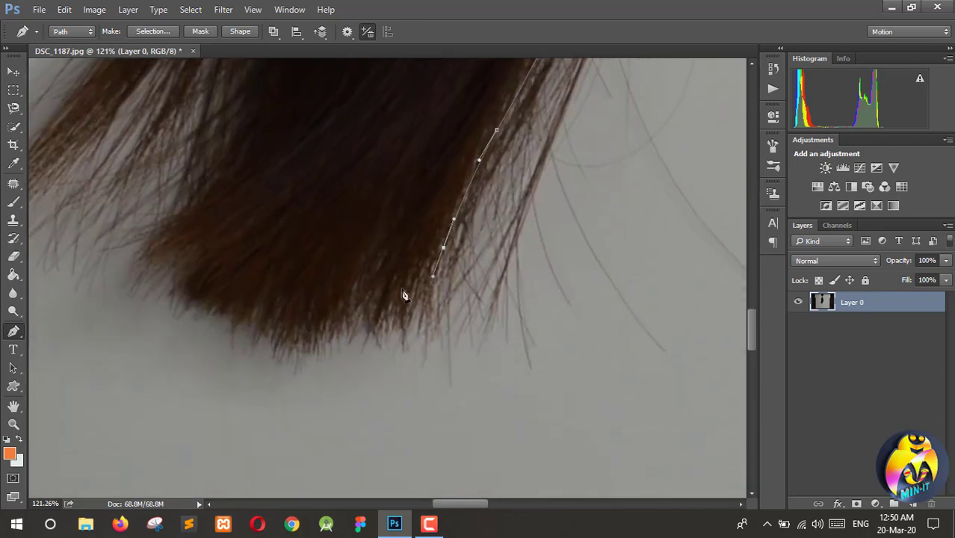
Trace the path across the bottom tips of the main hair section to its lower-left corner.
{"action": "left_click_drag", "start_coordinate": [392, 280], "coordinate": [383, 285]}
{"action": "left_click", "coordinate": [342, 295]}
{"action": "scroll", "coordinate": [273, 315], "scroll_direction": "left", "scroll_amount": 5}
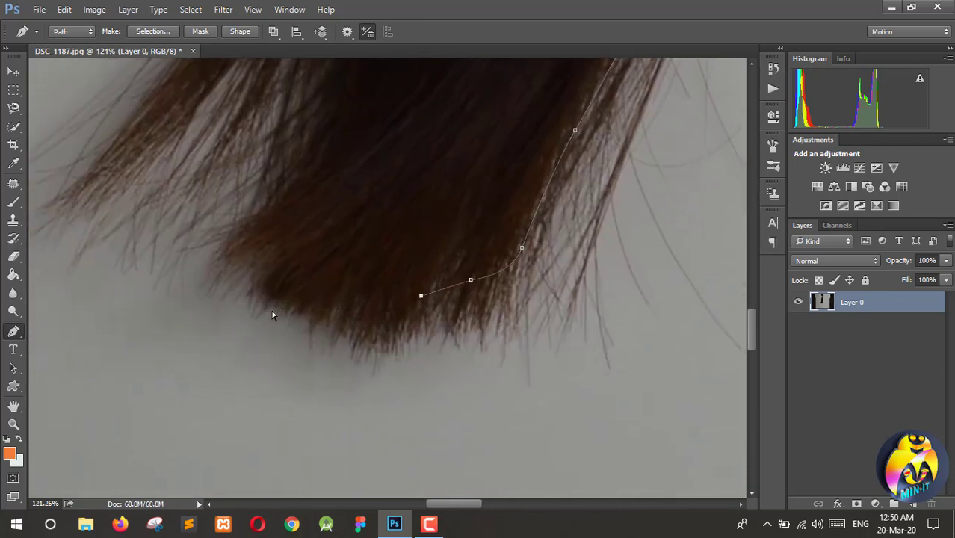
{"action": "left_click_drag", "start_coordinate": [451, 328], "coordinate": [445, 325]}
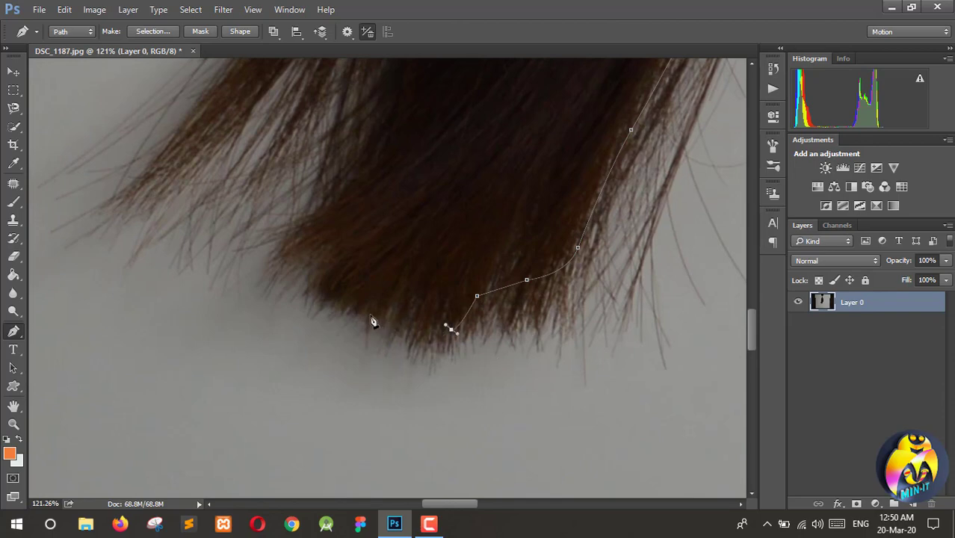
{"action": "left_click_drag", "start_coordinate": [370, 314], "coordinate": [320, 307]}
{"action": "left_click", "coordinate": [307, 287]}
{"action": "scroll", "coordinate": [308, 287], "scroll_direction": "up", "scroll_amount": 2}
{"action": "left_click", "coordinate": [275, 306]}
{"action": "scroll", "coordinate": [315, 281], "scroll_direction": "up", "scroll_amount": 3}
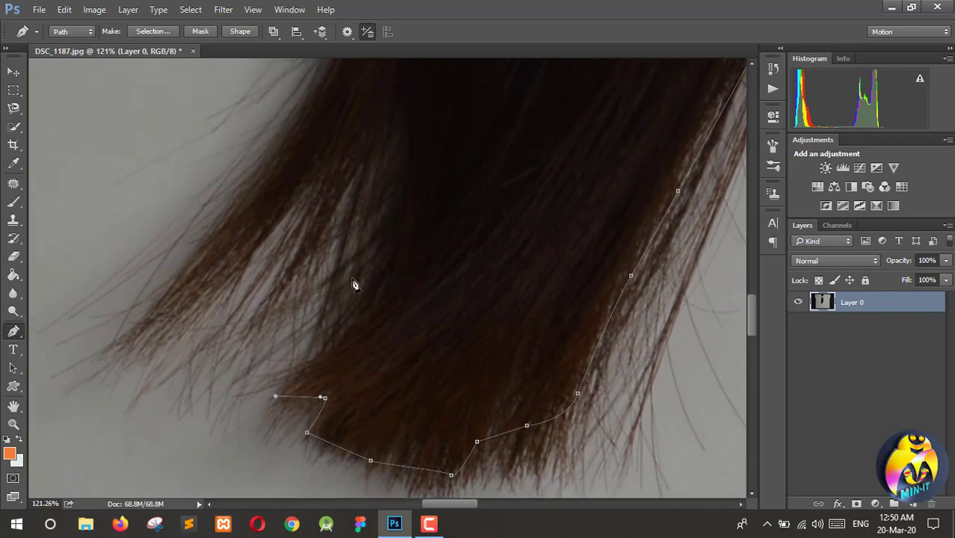
Trace the path up into the gap beside the split-off left strand, then down that strand's inner edge to its tip.
{"action": "left_click_drag", "start_coordinate": [370, 267], "coordinate": [345, 245]}
{"action": "scroll", "coordinate": [378, 239], "scroll_direction": "up", "scroll_amount": 2}
{"action": "left_click", "coordinate": [399, 216]}
{"action": "left_click", "coordinate": [312, 278]}
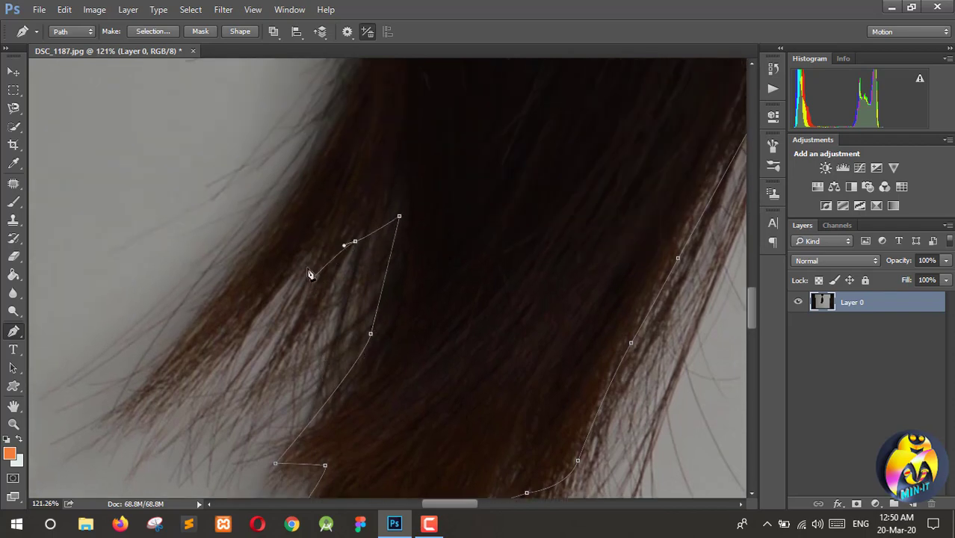
{"action": "left_click", "coordinate": [307, 266]}
{"action": "left_click", "coordinate": [263, 297]}
{"action": "left_click", "coordinate": [230, 343]}
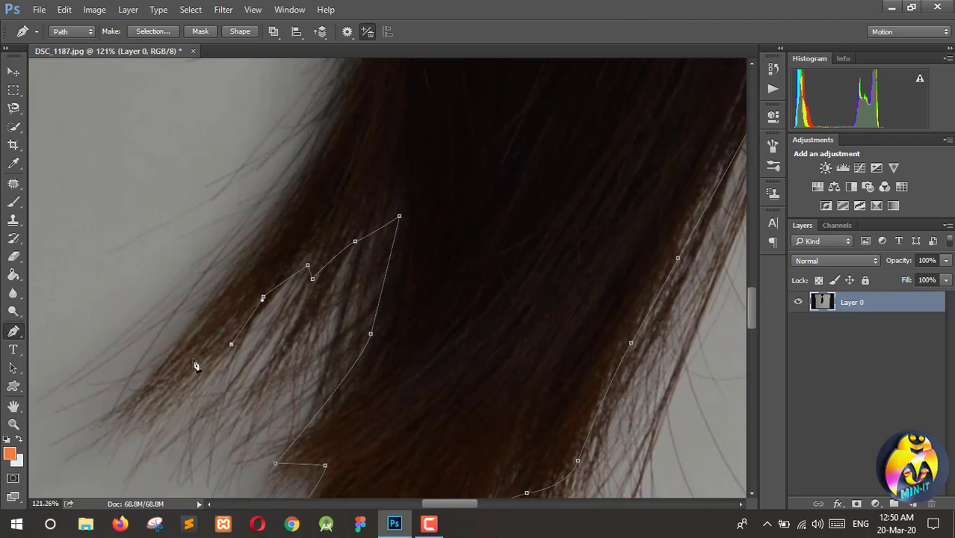
{"action": "left_click", "coordinate": [148, 407]}
{"action": "scroll", "coordinate": [196, 363], "scroll_direction": "up", "scroll_amount": 2}
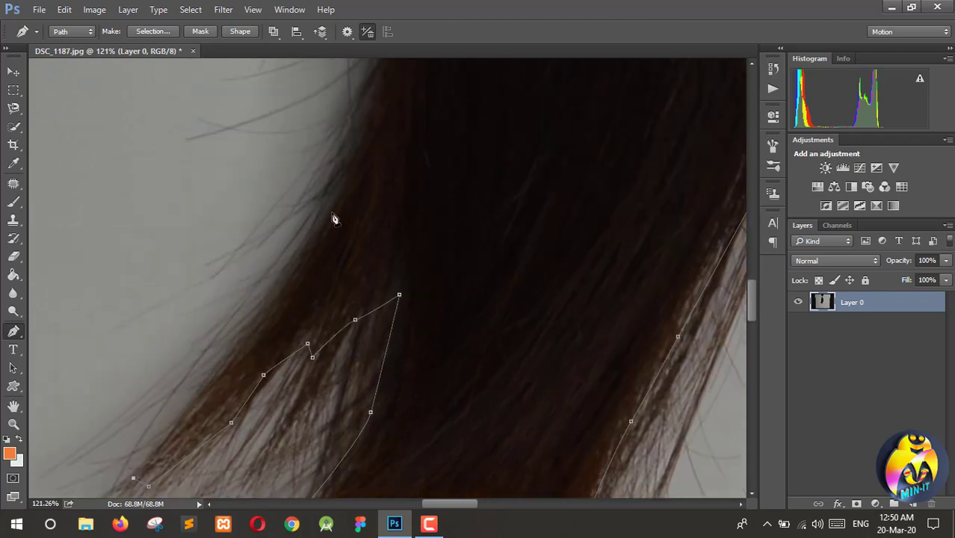
Run the path from the split strand's tip up the left edge of the long hair section with curved anchors.
{"action": "left_click_drag", "start_coordinate": [331, 213], "coordinate": [348, 181]}
{"action": "scroll", "coordinate": [354, 202], "scroll_direction": "up", "scroll_amount": 6}
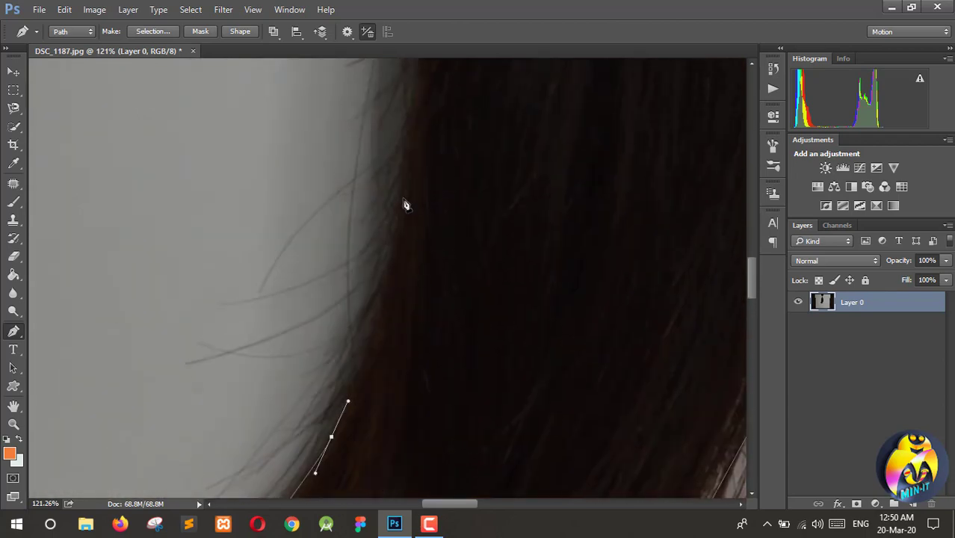
{"action": "left_click_drag", "start_coordinate": [403, 198], "coordinate": [424, 94]}
{"action": "scroll", "coordinate": [439, 223], "scroll_direction": "up", "scroll_amount": 6}
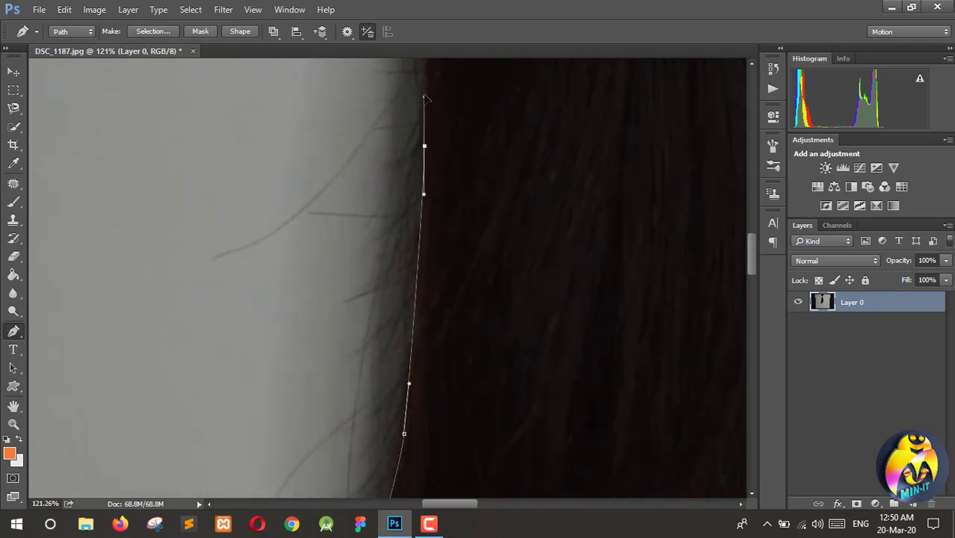
{"action": "scroll", "coordinate": [467, 227], "scroll_direction": "up", "scroll_amount": 2}
{"action": "scroll", "coordinate": [471, 232], "scroll_direction": "up", "scroll_amount": 7}
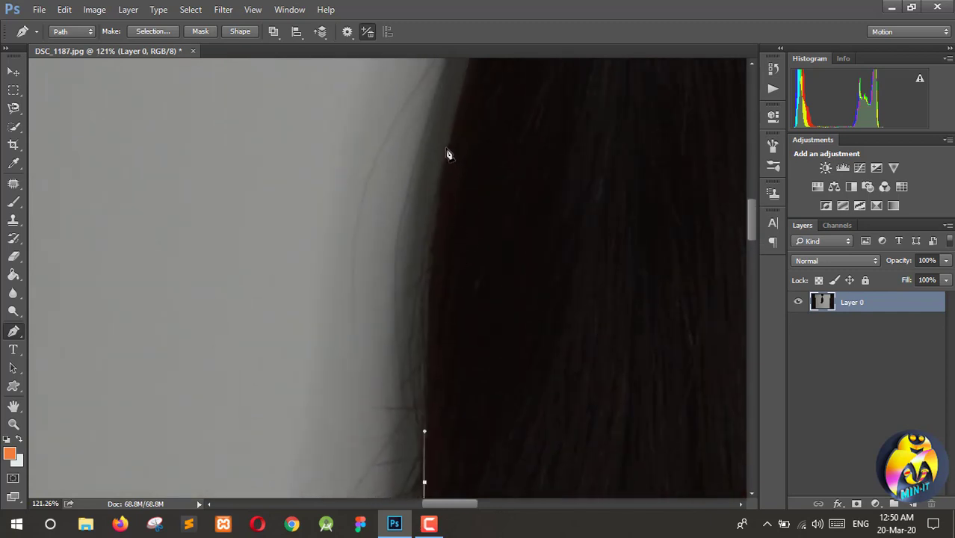
{"action": "left_click_drag", "start_coordinate": [449, 140], "coordinate": [460, 106]}
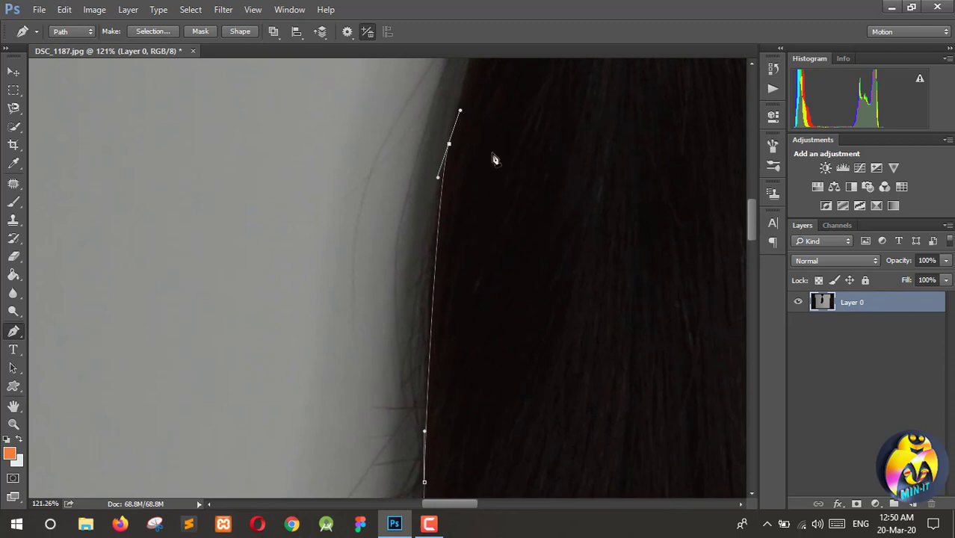
Continue the path up the left hair edge to the blue label and close it at the starting anchor.
{"action": "scroll", "coordinate": [566, 228], "scroll_direction": "up", "scroll_amount": 4}
{"action": "scroll", "coordinate": [568, 239], "scroll_direction": "up", "scroll_amount": 4}
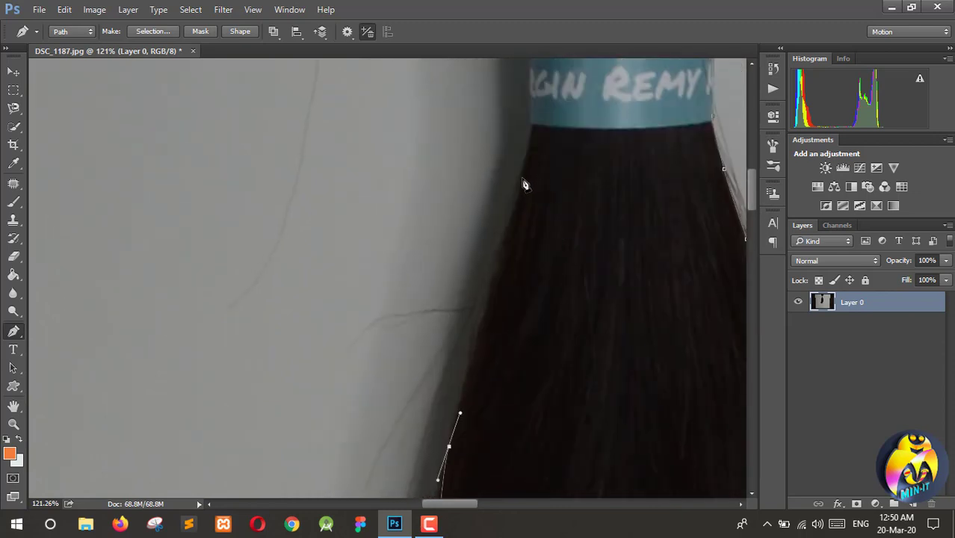
{"action": "left_click_drag", "start_coordinate": [521, 178], "coordinate": [532, 130]}
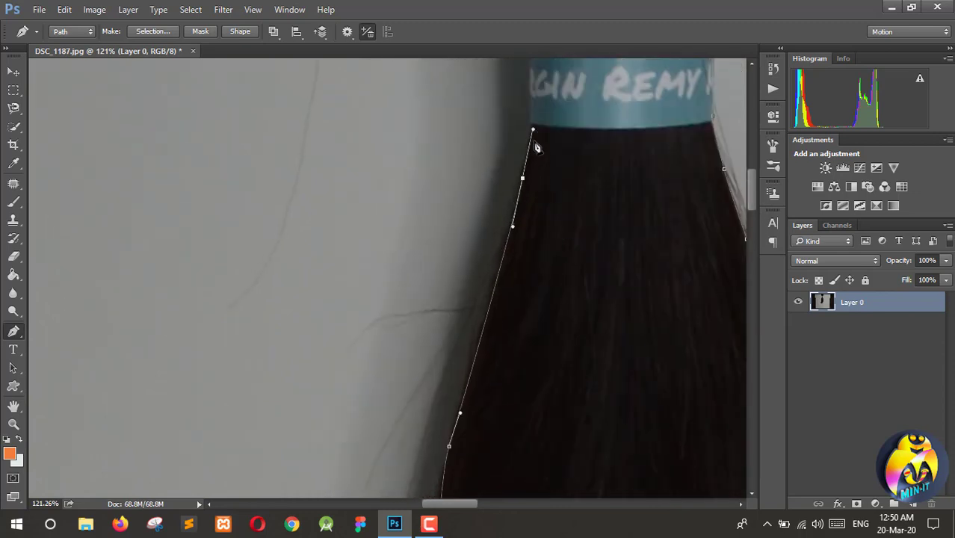
{"action": "scroll", "coordinate": [537, 167], "scroll_direction": "up", "scroll_amount": 4}
{"action": "left_click", "coordinate": [528, 177]}
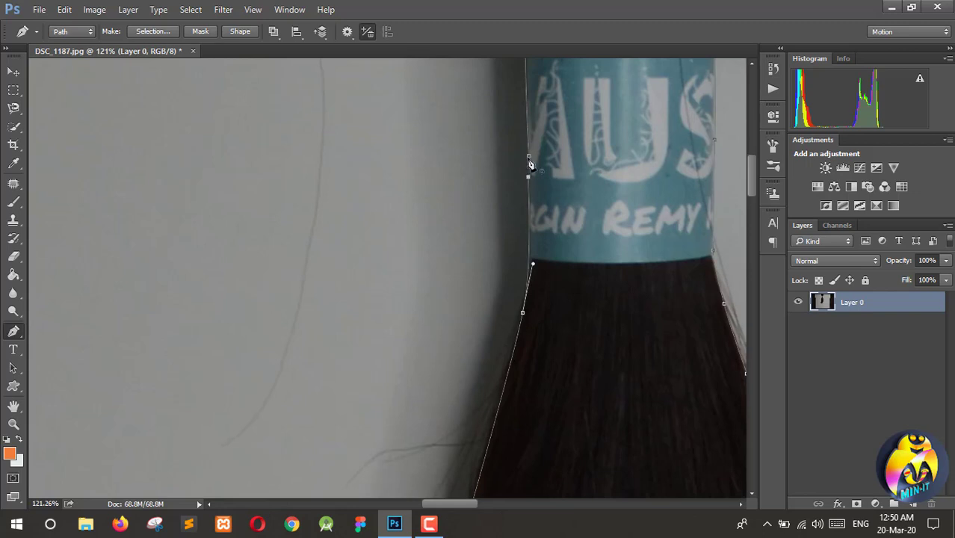
Convert the closed path into a new anti-aliased selection with a 0.5-pixel feather radius.
{"action": "scroll", "coordinate": [556, 203], "scroll_direction": "down", "scroll_amount": 3}
{"action": "scroll", "coordinate": [551, 204], "scroll_direction": "down", "scroll_amount": 5}
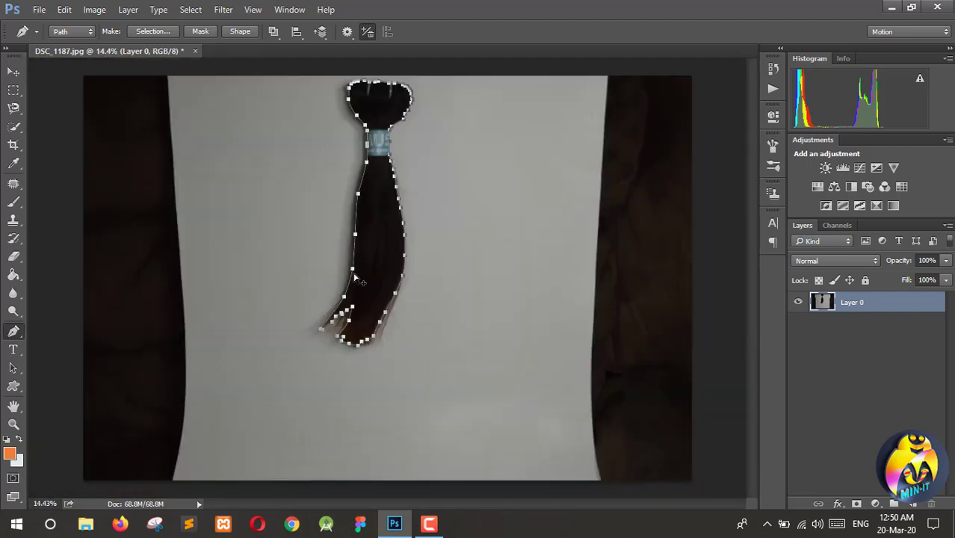
{"action": "key", "text": "ctrl+alt+Return"}
{"action": "right_click", "coordinate": [379, 207]}
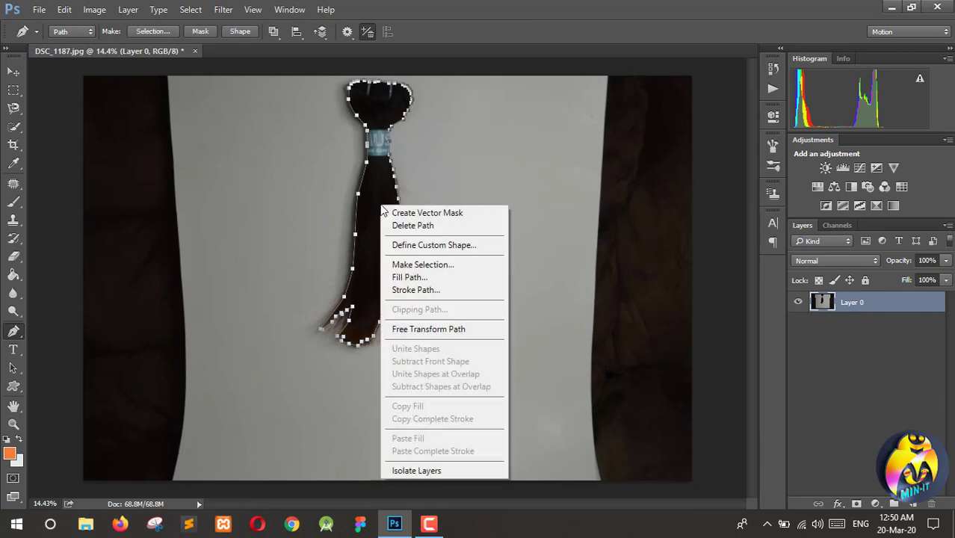
{"action": "left_click", "coordinate": [416, 270]}
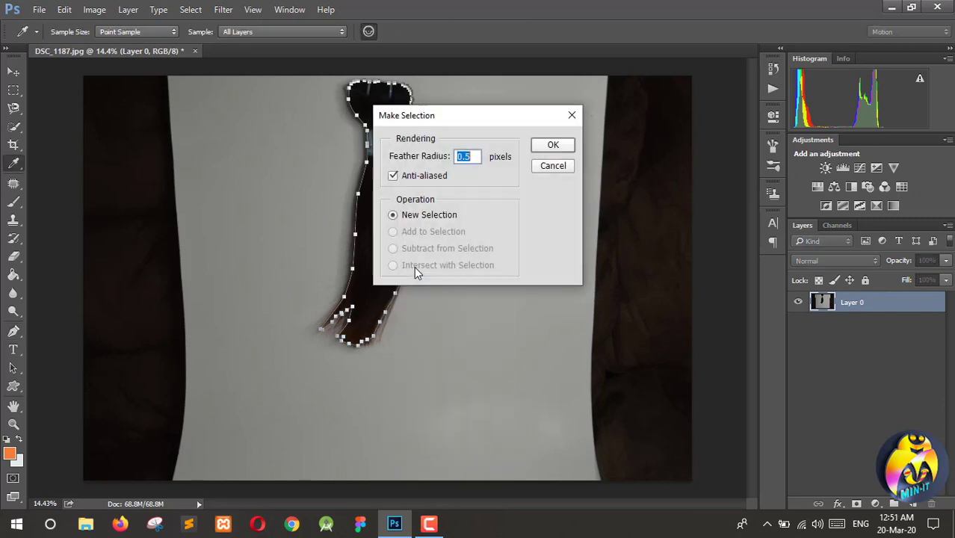
{"action": "left_click", "coordinate": [553, 145]}
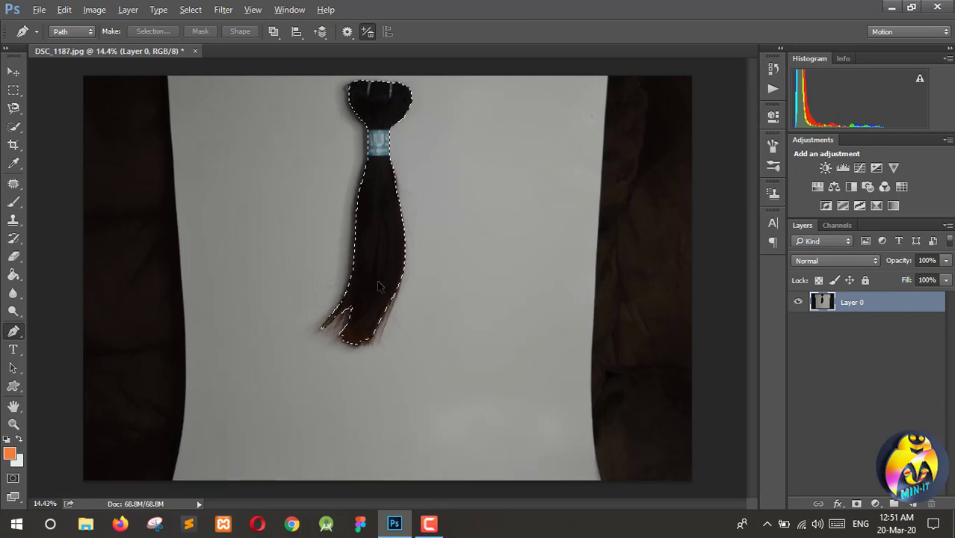
Open Refine Edge for the hair selection and choose the Refine Radius Tool.
{"action": "key", "text": "ctrl+alt+r"}
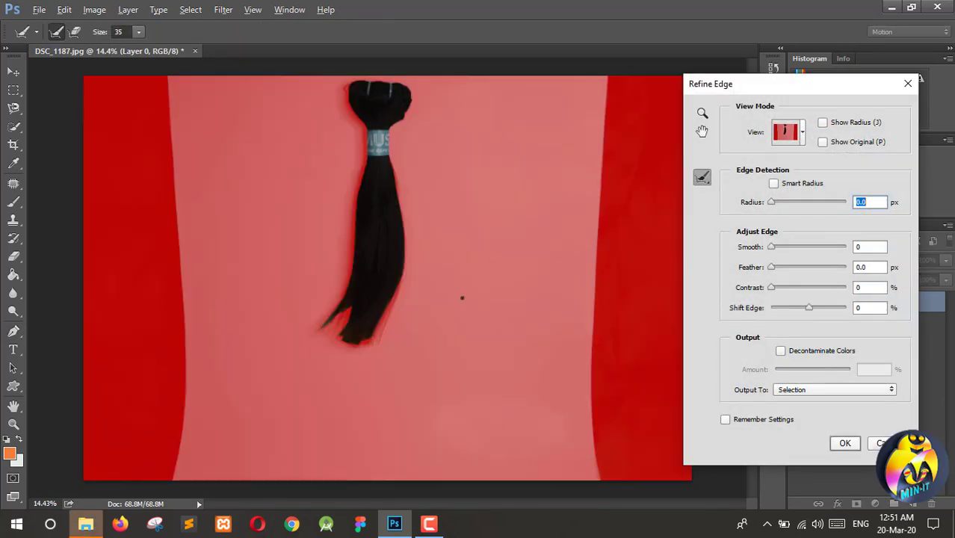
{"action": "left_click", "coordinate": [58, 207]}
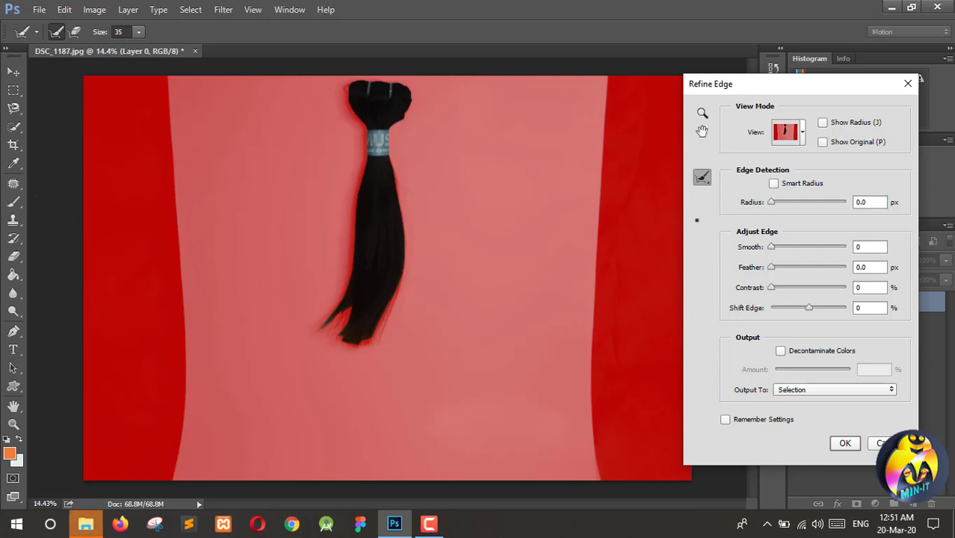
{"action": "left_click", "coordinate": [702, 179]}
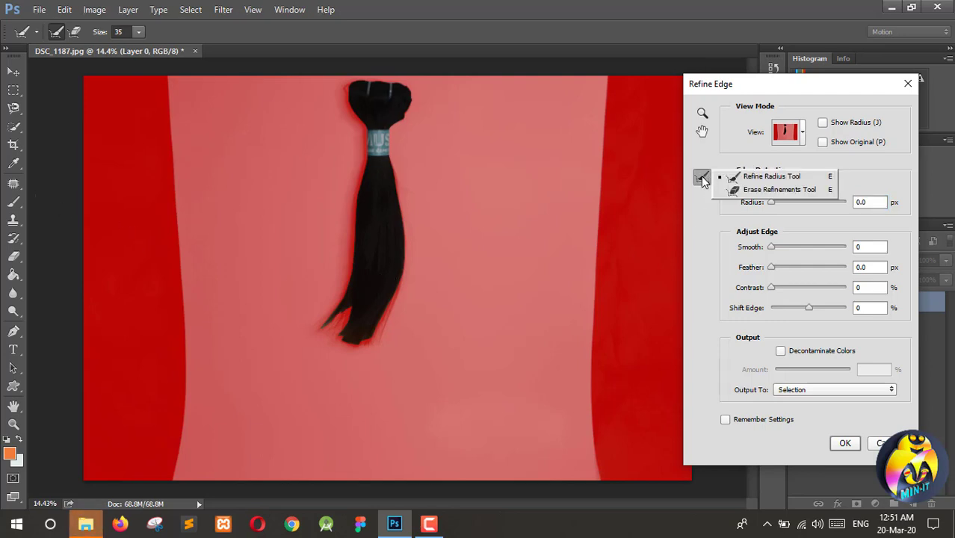
{"action": "left_click", "coordinate": [781, 179]}
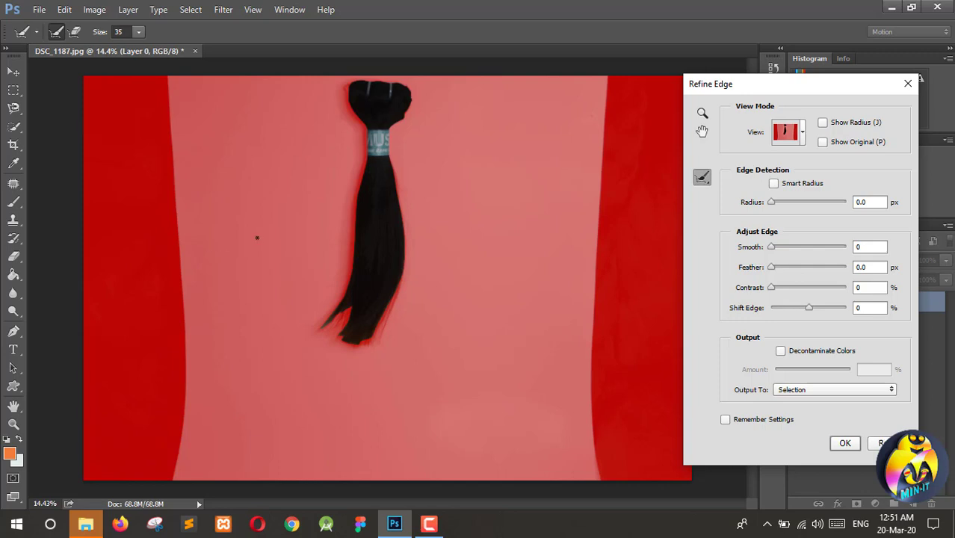
Paint with the Refine Radius Tool at size 35 along the outer edge of the split-off strand at the lower left.
{"action": "scroll", "coordinate": [317, 233], "scroll_direction": "up", "scroll_amount": 2}
{"action": "scroll", "coordinate": [490, 219], "scroll_direction": "up", "scroll_amount": 2}
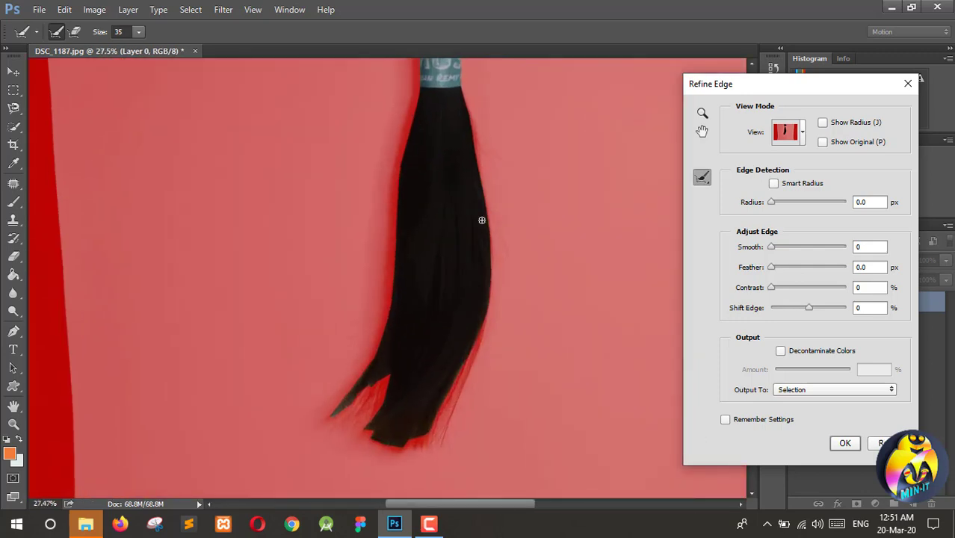
{"action": "scroll", "coordinate": [406, 306], "scroll_direction": "up", "scroll_amount": 4}
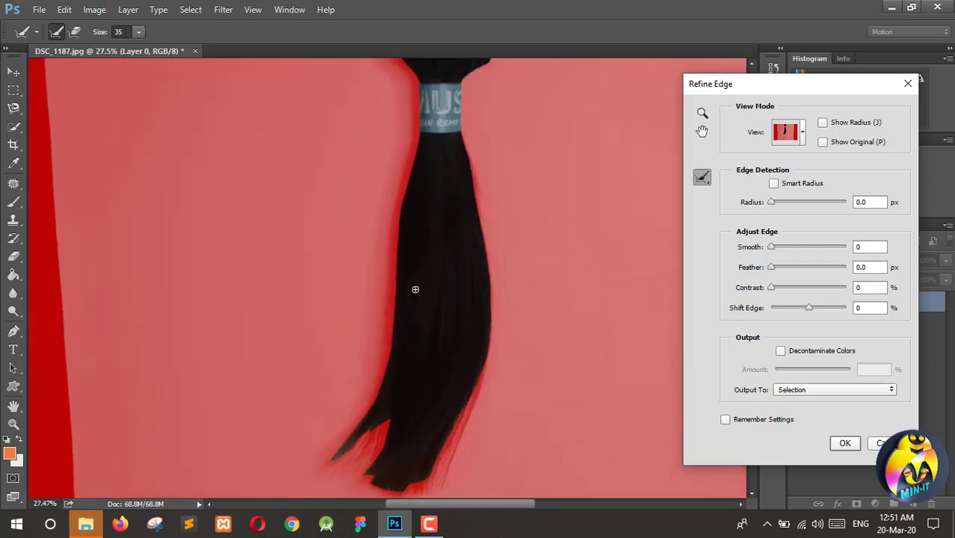
{"action": "scroll", "coordinate": [416, 289], "scroll_direction": "up", "scroll_amount": 1}
{"action": "scroll", "coordinate": [398, 241], "scroll_direction": "down", "scroll_amount": 7}
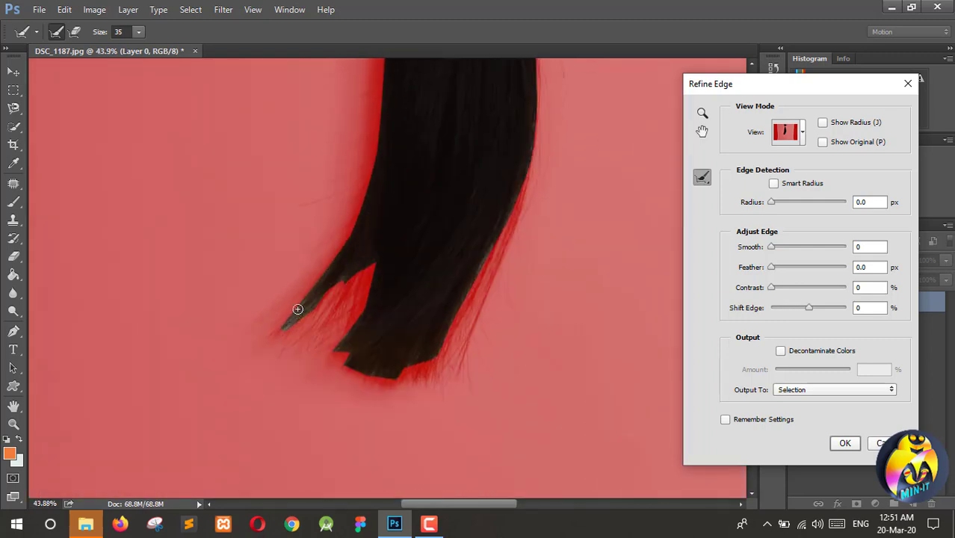
{"action": "mouse_move", "coordinate": [351, 226]}
{"action": "left_mouse_down"}
{"action": "mouse_move", "coordinate": [331, 264]}
{"action": "mouse_move", "coordinate": [283, 308]}
{"action": "left_mouse_up"}
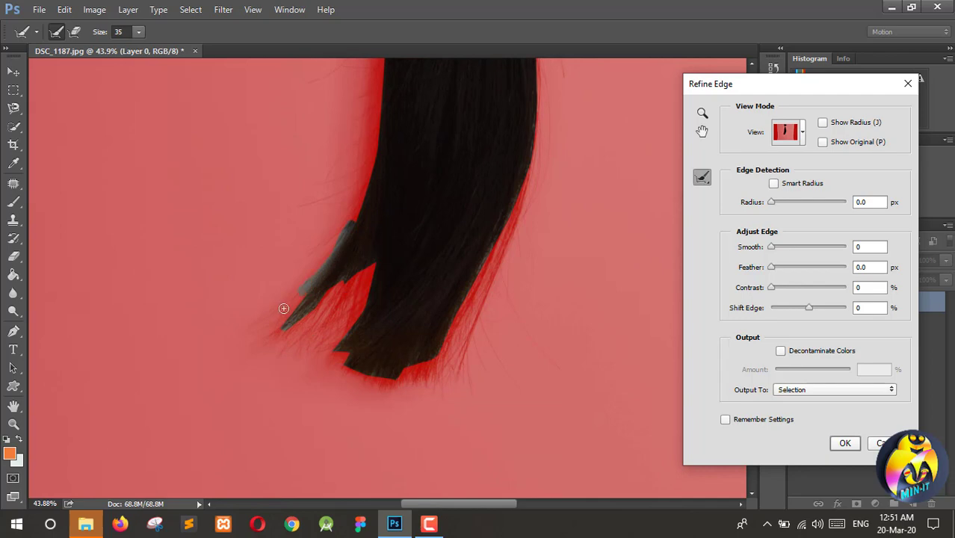
{"action": "left_click_drag", "start_coordinate": [251, 342], "coordinate": [248, 344]}
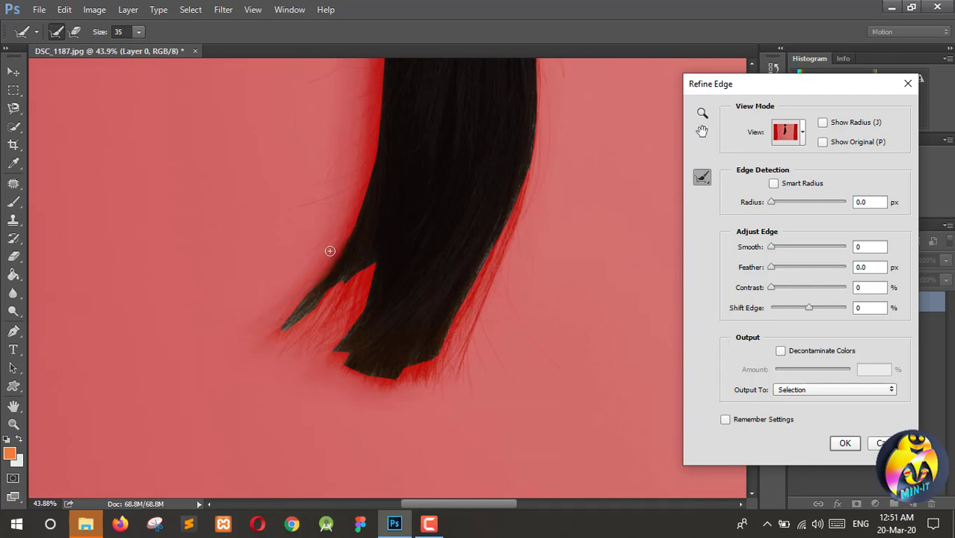
{"action": "left_click_drag", "start_coordinate": [317, 271], "coordinate": [270, 331]}
{"action": "left_click_drag", "start_coordinate": [334, 279], "coordinate": [264, 345]}
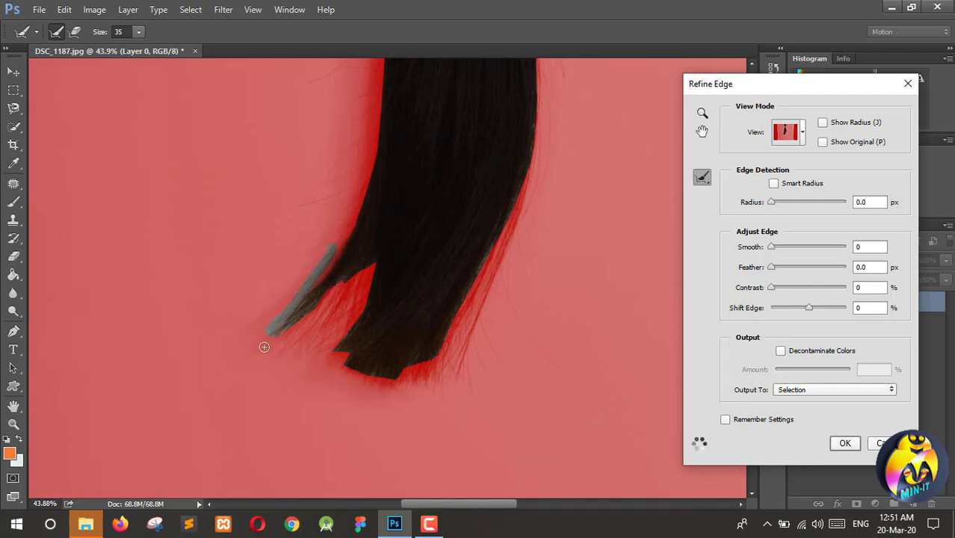
Brush the edge refinement over the gap between the strands, the bottom tips and the lower right edge of the hair.
{"action": "left_click_drag", "start_coordinate": [383, 262], "coordinate": [295, 328]}
{"action": "mouse_move", "coordinate": [352, 270]}
{"action": "left_mouse_down"}
{"action": "mouse_move", "coordinate": [284, 355]}
{"action": "mouse_move", "coordinate": [343, 277]}
{"action": "mouse_move", "coordinate": [268, 342]}
{"action": "left_mouse_up"}
{"action": "mouse_move", "coordinate": [356, 279]}
{"action": "left_mouse_down"}
{"action": "mouse_move", "coordinate": [308, 360]}
{"action": "mouse_move", "coordinate": [334, 305]}
{"action": "mouse_move", "coordinate": [305, 340]}
{"action": "mouse_move", "coordinate": [349, 342]}
{"action": "mouse_move", "coordinate": [353, 305]}
{"action": "mouse_move", "coordinate": [312, 368]}
{"action": "mouse_move", "coordinate": [286, 367]}
{"action": "mouse_move", "coordinate": [279, 359]}
{"action": "mouse_move", "coordinate": [318, 372]}
{"action": "mouse_move", "coordinate": [434, 355]}
{"action": "mouse_move", "coordinate": [355, 339]}
{"action": "mouse_move", "coordinate": [329, 369]}
{"action": "mouse_move", "coordinate": [401, 382]}
{"action": "mouse_move", "coordinate": [356, 388]}
{"action": "left_mouse_up"}
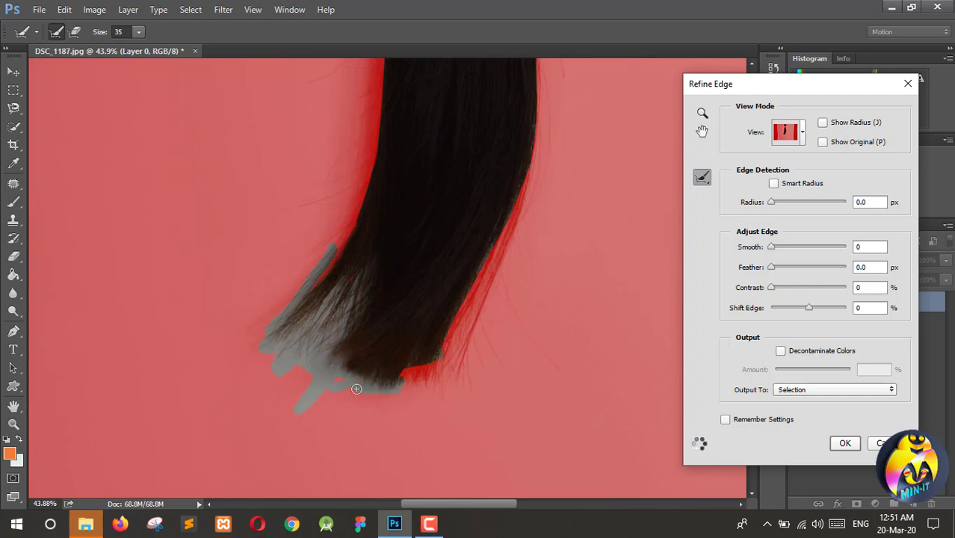
{"action": "mouse_move", "coordinate": [431, 399]}
{"action": "left_mouse_down"}
{"action": "mouse_move", "coordinate": [425, 343]}
{"action": "mouse_move", "coordinate": [448, 359]}
{"action": "mouse_move", "coordinate": [448, 344]}
{"action": "mouse_move", "coordinate": [429, 369]}
{"action": "mouse_move", "coordinate": [512, 259]}
{"action": "mouse_move", "coordinate": [446, 359]}
{"action": "mouse_move", "coordinate": [450, 323]}
{"action": "mouse_move", "coordinate": [462, 318]}
{"action": "left_mouse_up"}
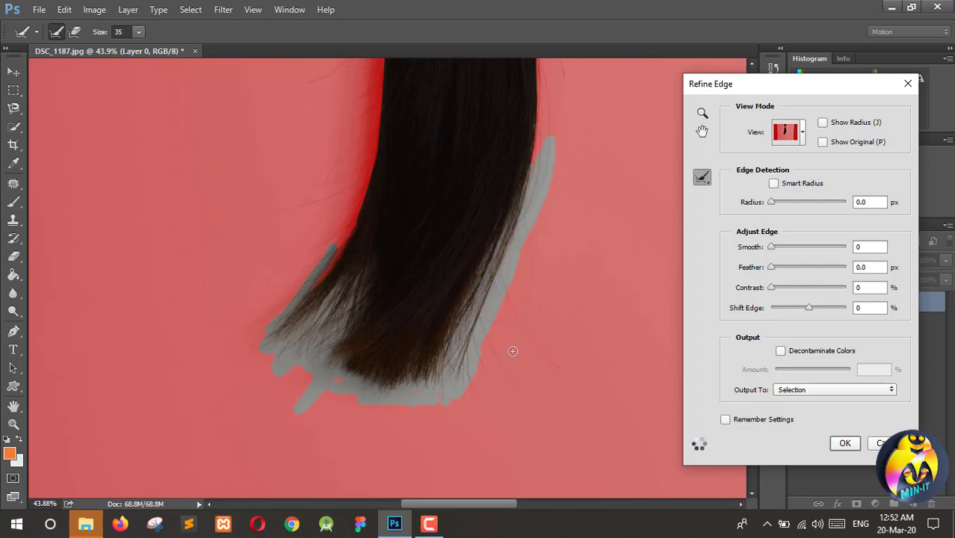
Brush the edge refinement over the stray hairs off the lower right edge, the bottom tips and the outer lower-left strand.
{"action": "scroll", "coordinate": [471, 337], "scroll_direction": "up", "scroll_amount": 2}
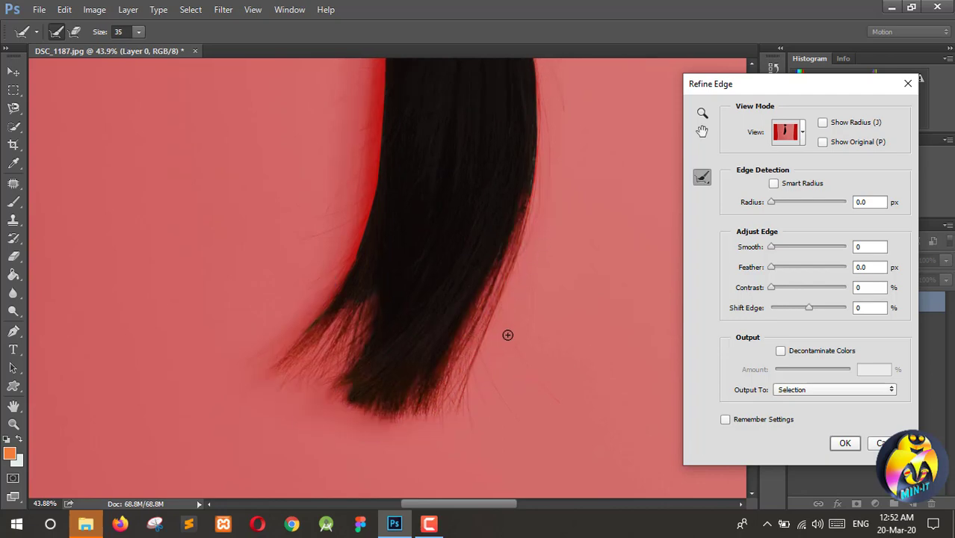
{"action": "left_click_drag", "start_coordinate": [502, 317], "coordinate": [556, 399]}
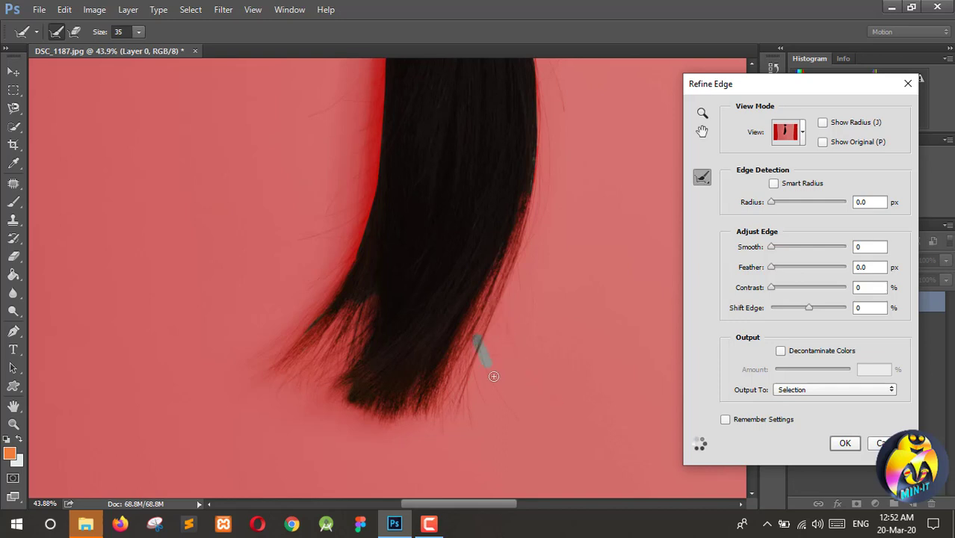
{"action": "left_click_drag", "start_coordinate": [493, 375], "coordinate": [522, 424]}
{"action": "left_click_drag", "start_coordinate": [467, 349], "coordinate": [467, 445]}
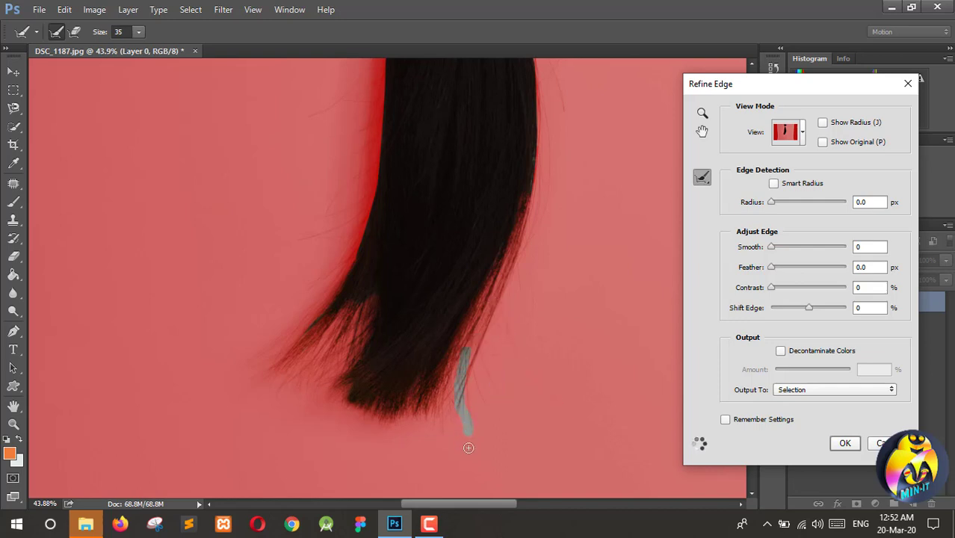
{"action": "left_click_drag", "start_coordinate": [384, 457], "coordinate": [425, 400]}
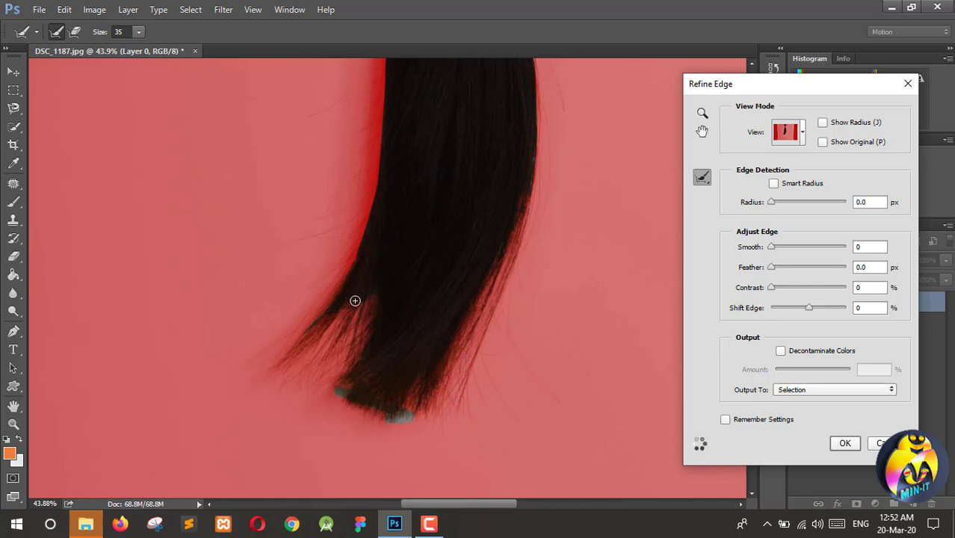
{"action": "left_click_drag", "start_coordinate": [273, 366], "coordinate": [312, 309]}
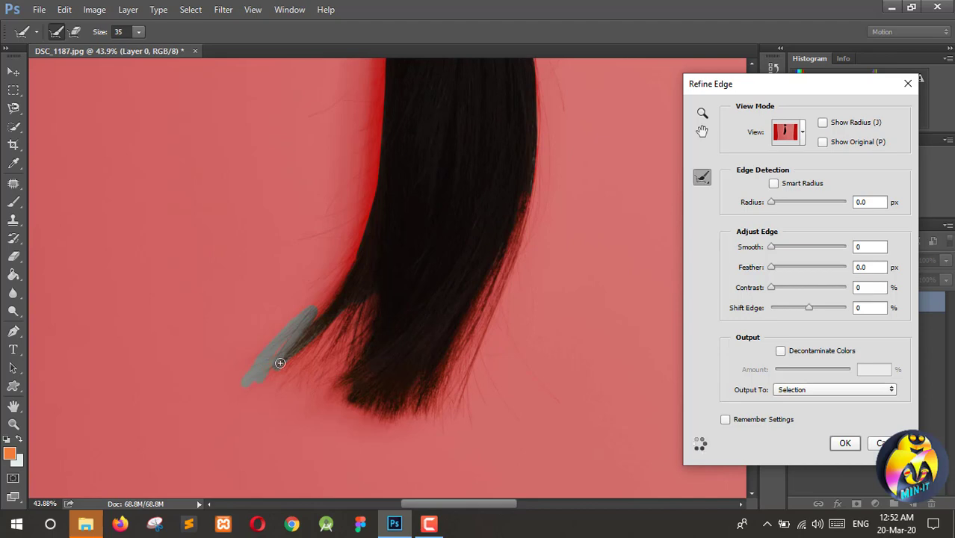
{"action": "left_click_drag", "start_coordinate": [280, 363], "coordinate": [299, 337]}
Paint with the Refine Radius Tool along the hair's left edge between the split-off strand and the label band.
{"action": "scroll", "coordinate": [386, 203], "scroll_direction": "up", "scroll_amount": 5}
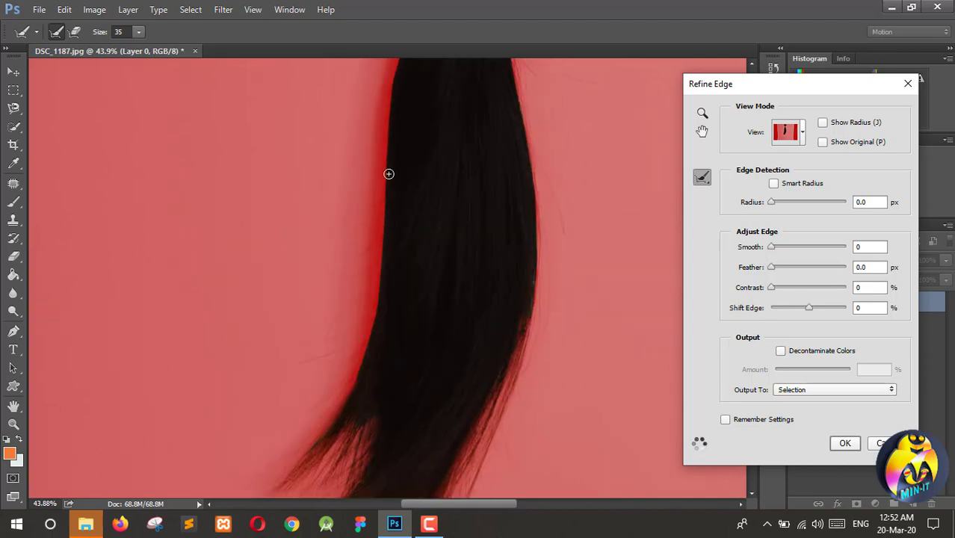
{"action": "mouse_move", "coordinate": [386, 144]}
{"action": "left_mouse_down"}
{"action": "mouse_move", "coordinate": [368, 371]}
{"action": "mouse_move", "coordinate": [320, 467]}
{"action": "left_mouse_up"}
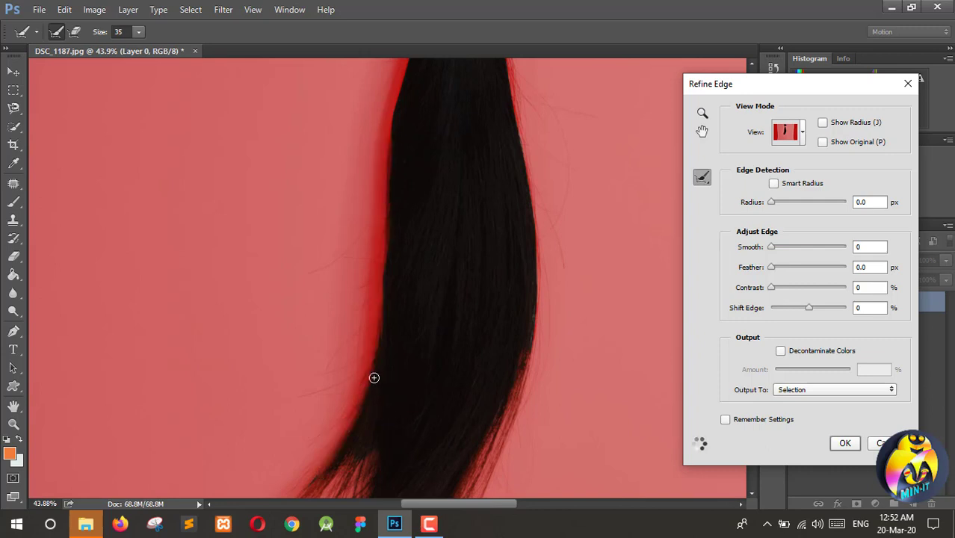
{"action": "left_click_drag", "start_coordinate": [369, 352], "coordinate": [314, 402]}
{"action": "scroll", "coordinate": [404, 225], "scroll_direction": "up", "scroll_amount": 4}
{"action": "mouse_move", "coordinate": [417, 158]}
{"action": "left_mouse_down"}
{"action": "mouse_move", "coordinate": [383, 283]}
{"action": "mouse_move", "coordinate": [392, 299]}
{"action": "left_mouse_up"}
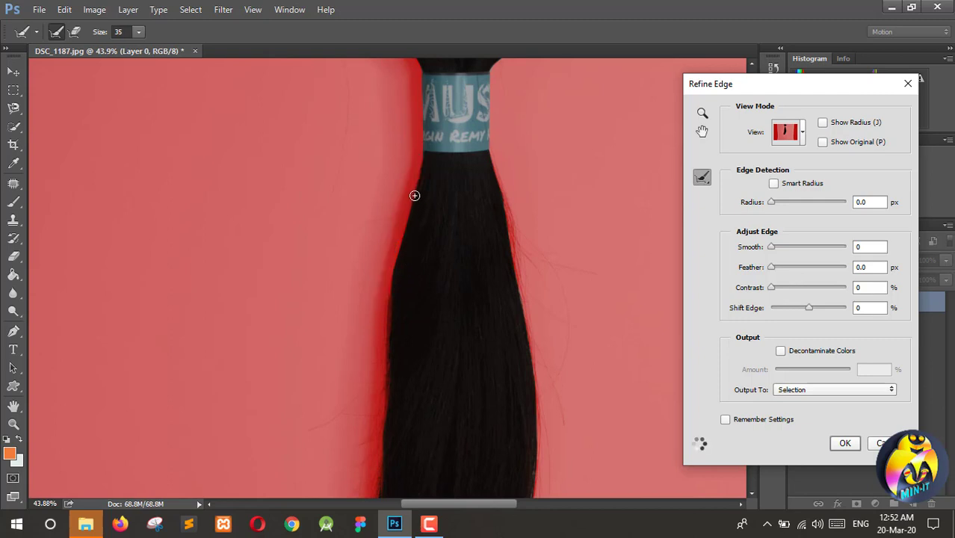
{"action": "left_click_drag", "start_coordinate": [413, 196], "coordinate": [379, 357]}
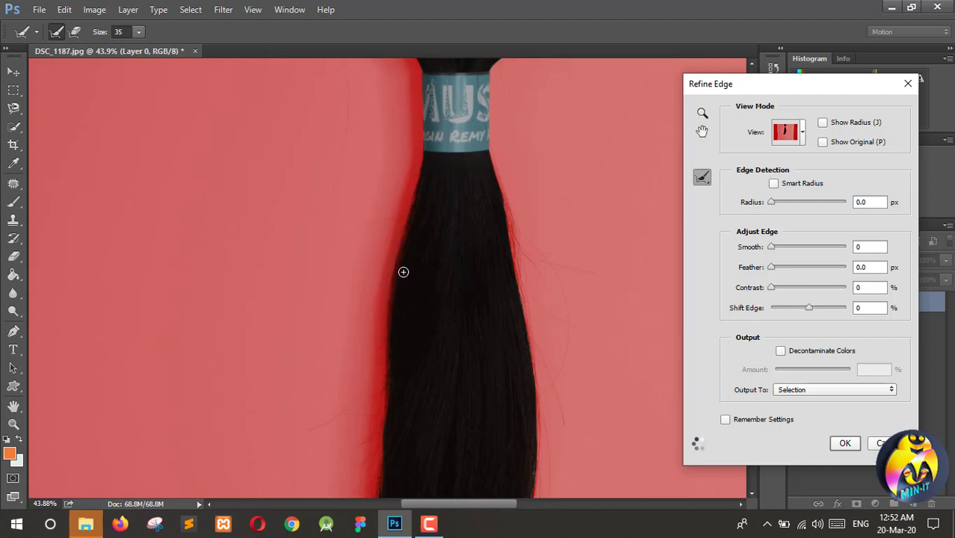
Refine the left edge of the bundle's folded head and the stretch running past the label band.
{"action": "scroll", "coordinate": [407, 246], "scroll_direction": "up", "scroll_amount": 3}
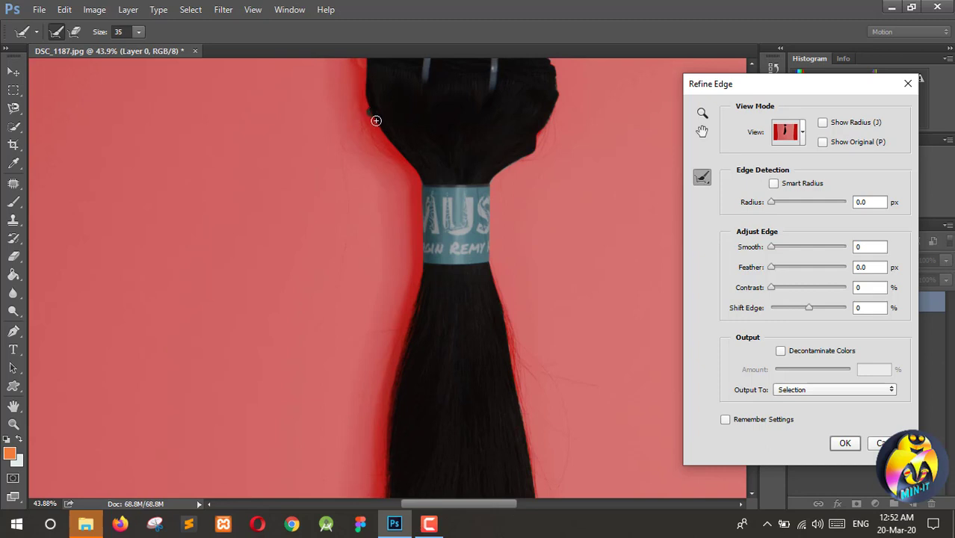
{"action": "mouse_move", "coordinate": [375, 120]}
{"action": "left_mouse_down"}
{"action": "mouse_move", "coordinate": [418, 188]}
{"action": "mouse_move", "coordinate": [408, 167]}
{"action": "mouse_move", "coordinate": [423, 290]}
{"action": "left_mouse_up"}
{"action": "scroll", "coordinate": [538, 271], "scroll_direction": "up", "scroll_amount": 2}
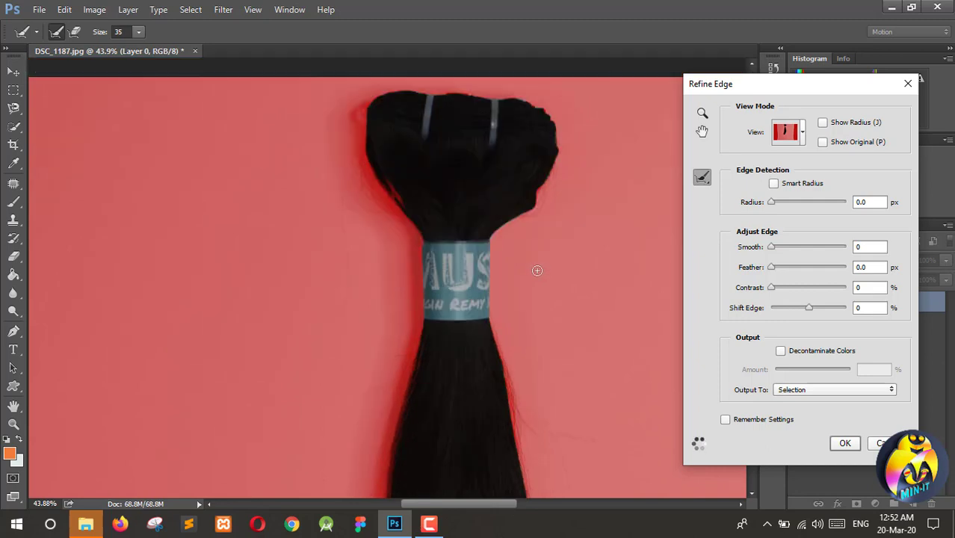
{"action": "key", "text": "alt"}
{"action": "left_click_drag", "start_coordinate": [363, 110], "coordinate": [361, 133]}
Paint the edge refinement along the hair's right edge from just below the label band past the widest bulge.
{"action": "scroll", "coordinate": [550, 177], "scroll_direction": "down", "scroll_amount": 2}
{"action": "scroll", "coordinate": [545, 138], "scroll_direction": "down", "scroll_amount": 3}
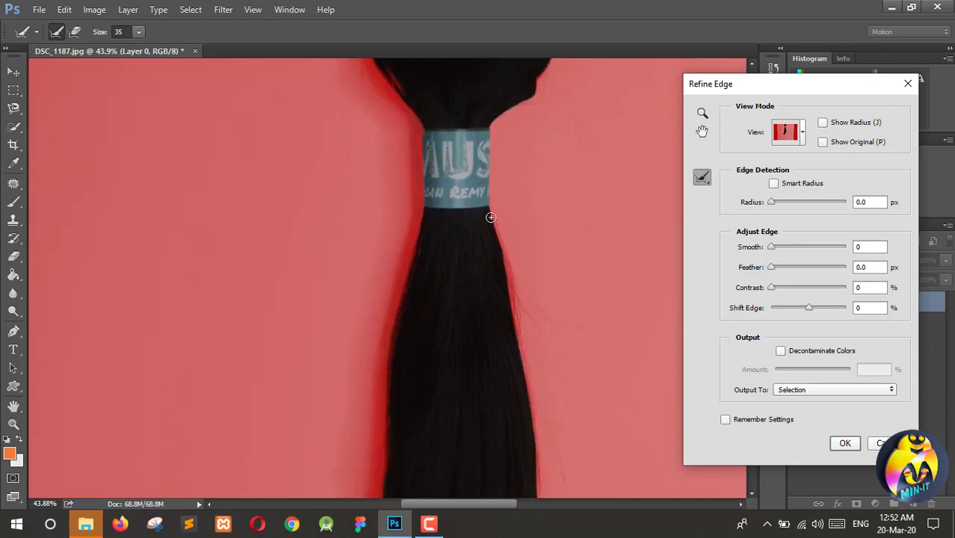
{"action": "left_click_drag", "start_coordinate": [491, 218], "coordinate": [516, 298]}
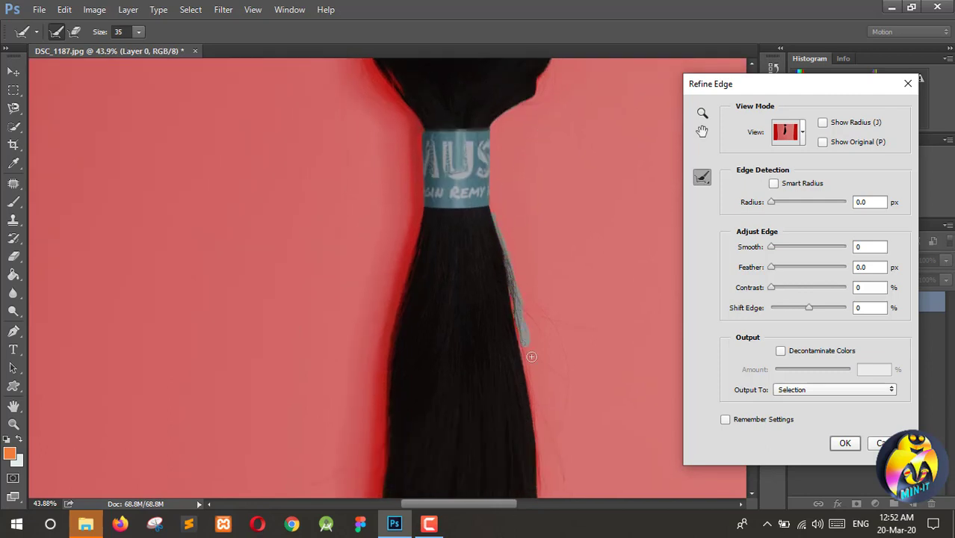
{"action": "scroll", "coordinate": [512, 247], "scroll_direction": "down", "scroll_amount": 2}
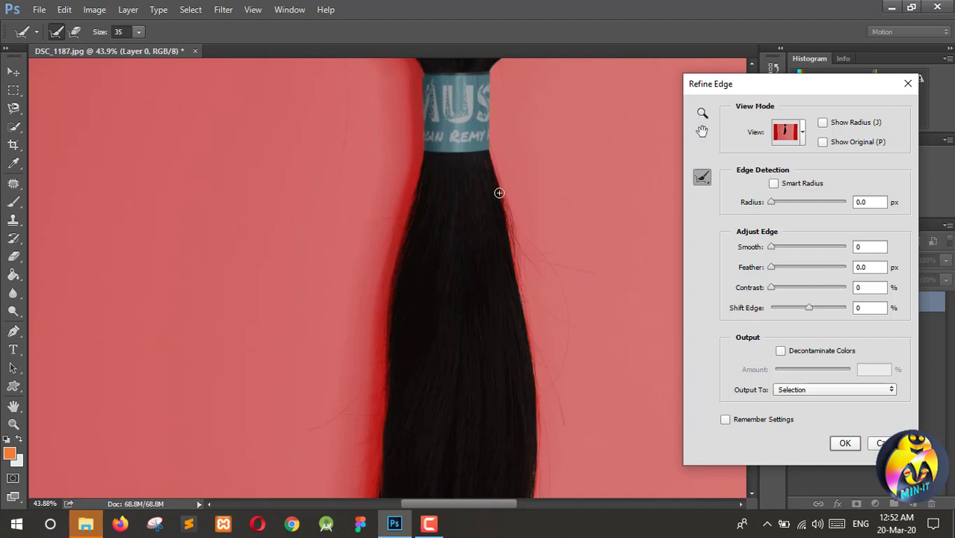
{"action": "left_click_drag", "start_coordinate": [499, 193], "coordinate": [544, 409]}
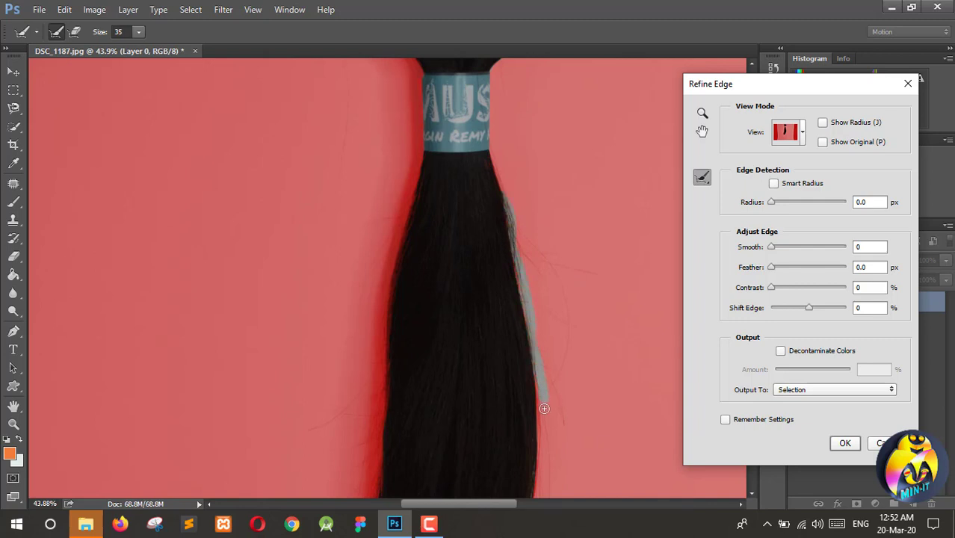
{"action": "scroll", "coordinate": [537, 398], "scroll_direction": "down", "scroll_amount": 3}
{"action": "scroll", "coordinate": [536, 392], "scroll_direction": "down", "scroll_amount": 2}
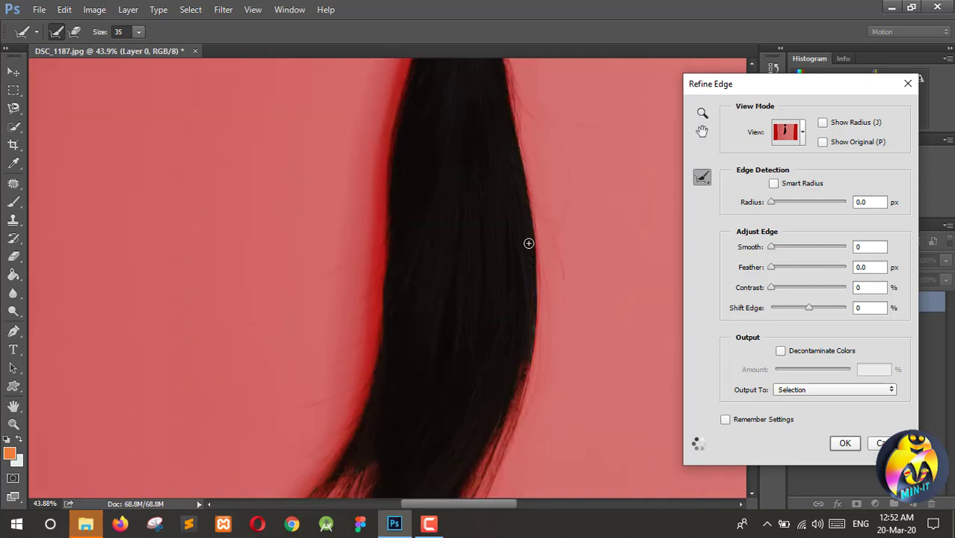
{"action": "left_click_drag", "start_coordinate": [536, 222], "coordinate": [539, 288]}
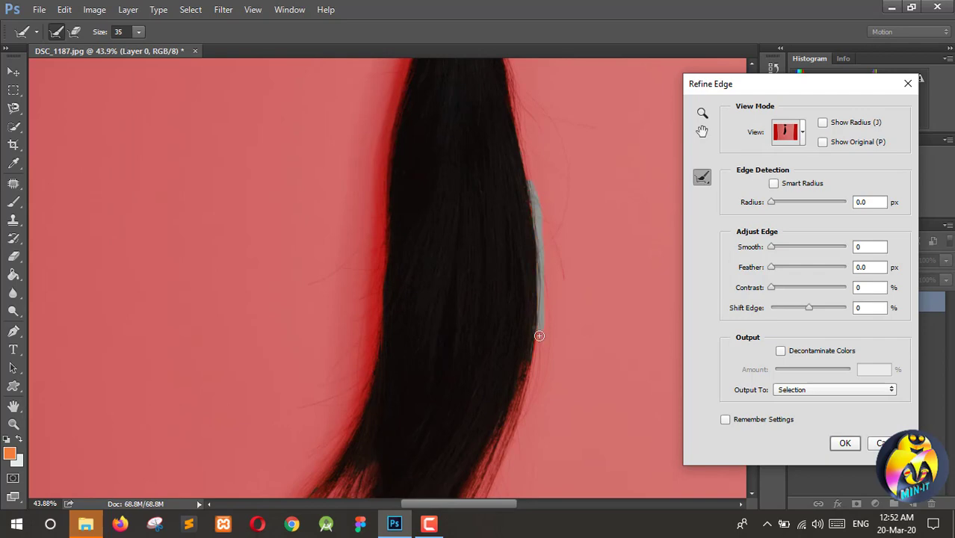
{"action": "left_click_drag", "start_coordinate": [538, 360], "coordinate": [535, 358]}
Brush repeatedly along the lower right edge of the hair, down towards the tips, to refine its fine strands.
{"action": "scroll", "coordinate": [535, 356], "scroll_direction": "down", "scroll_amount": 5}
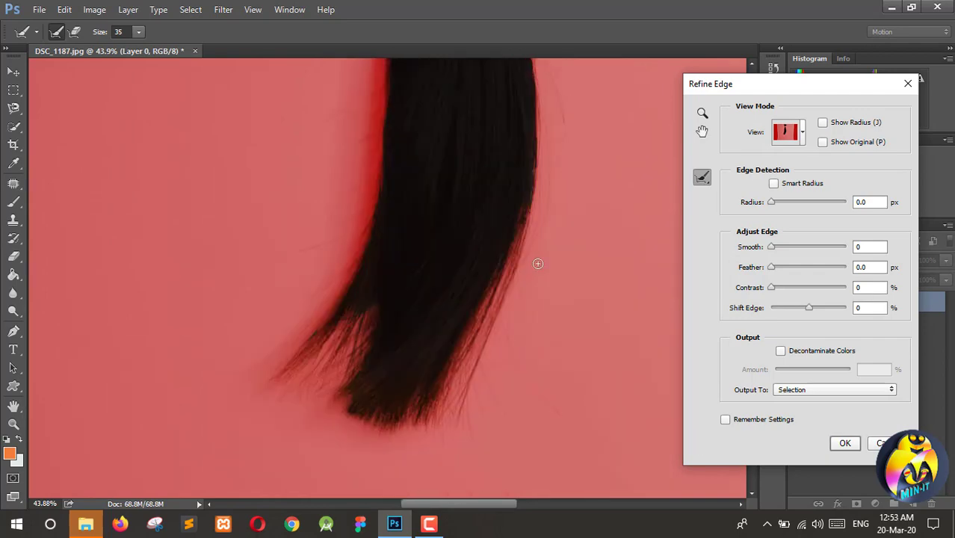
{"action": "left_click_drag", "start_coordinate": [534, 169], "coordinate": [500, 345]}
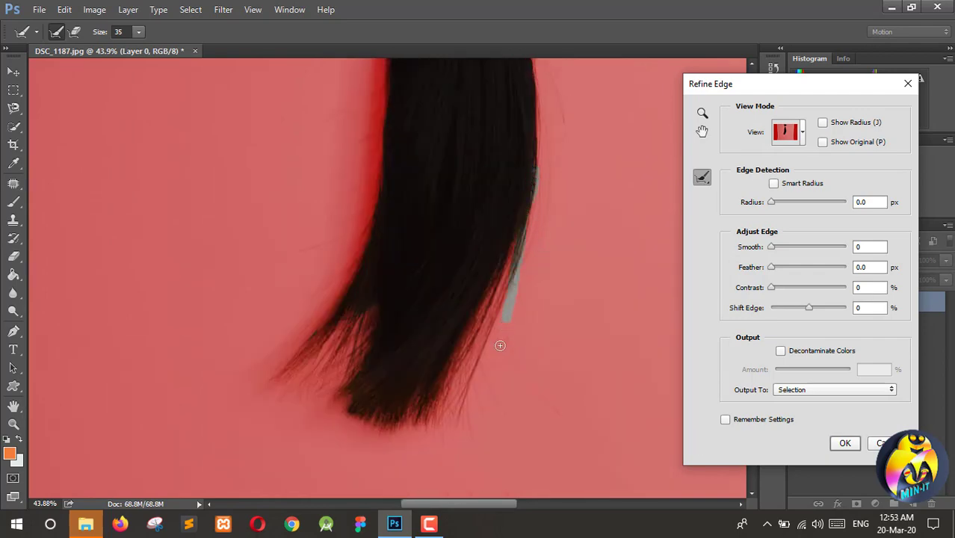
{"action": "left_click_drag", "start_coordinate": [539, 184], "coordinate": [508, 339]}
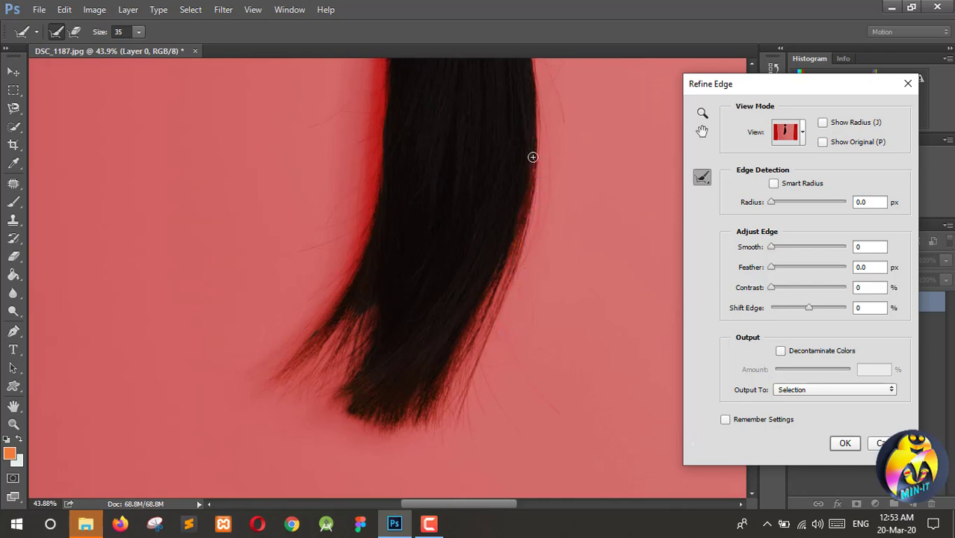
{"action": "mouse_move", "coordinate": [531, 155]}
{"action": "left_mouse_down"}
{"action": "mouse_move", "coordinate": [513, 288]}
{"action": "mouse_move", "coordinate": [478, 392]}
{"action": "left_mouse_up"}
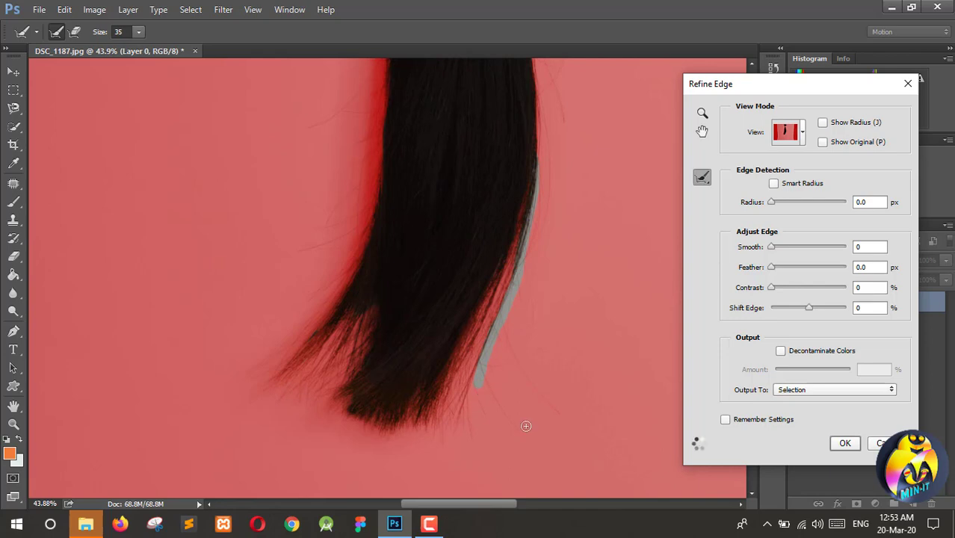
Output the refined hair selection to a new layer and apply Refine Edge.
{"action": "left_click", "coordinate": [830, 392]}
{"action": "left_click", "coordinate": [811, 419]}
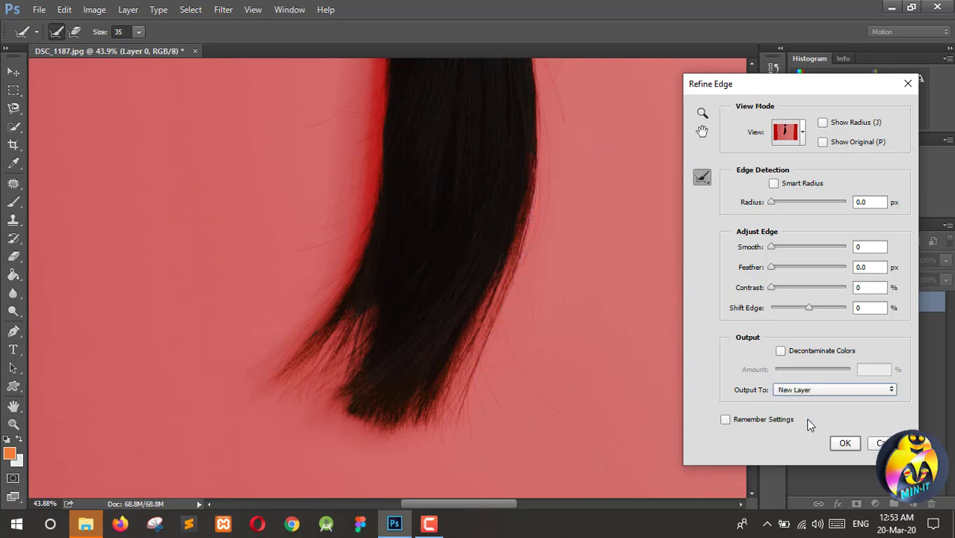
{"action": "left_click", "coordinate": [845, 443]}
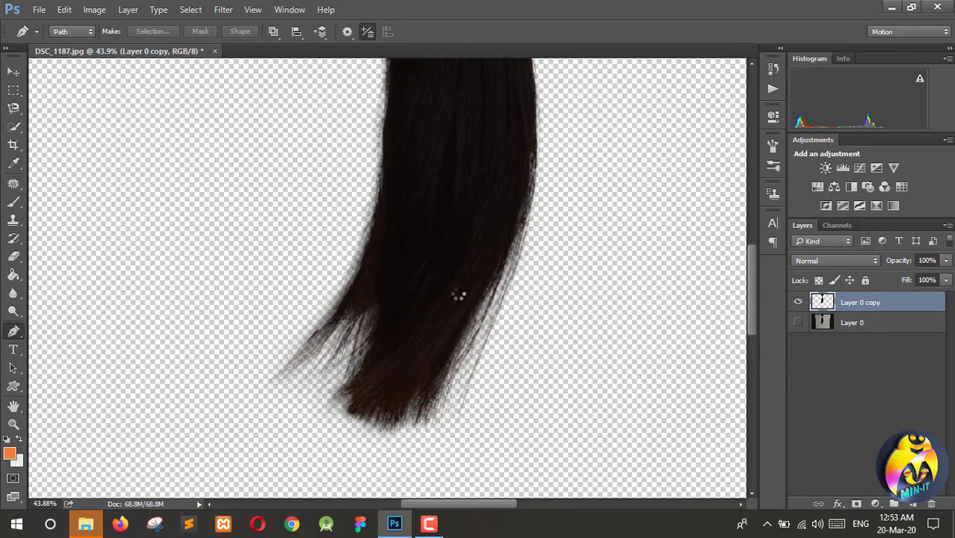
Brighten the cut-out hair layer with Levels, setting the black input to 4 and the white input to 142.
{"action": "scroll", "coordinate": [457, 297], "scroll_direction": "down", "scroll_amount": 10}
{"action": "scroll", "coordinate": [458, 299], "scroll_direction": "down", "scroll_amount": 5}
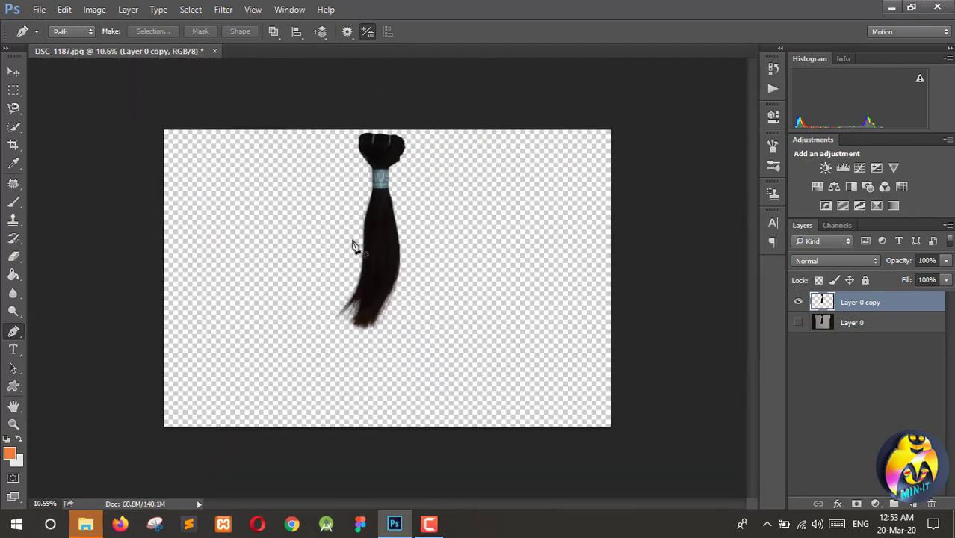
{"action": "key", "text": "ctrl+0"}
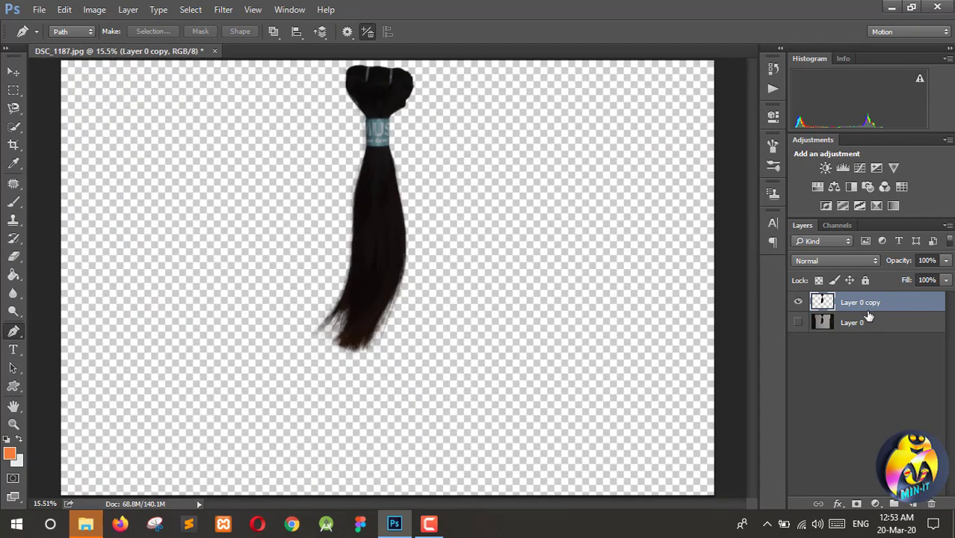
{"action": "scroll", "coordinate": [391, 263], "scroll_direction": "up", "scroll_amount": 1}
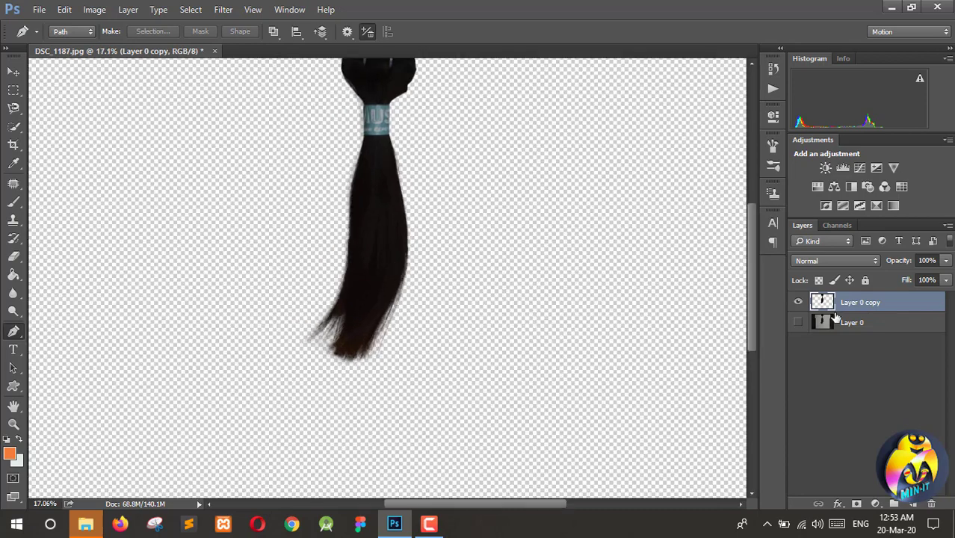
{"action": "scroll", "coordinate": [414, 217], "scroll_direction": "down", "scroll_amount": 2}
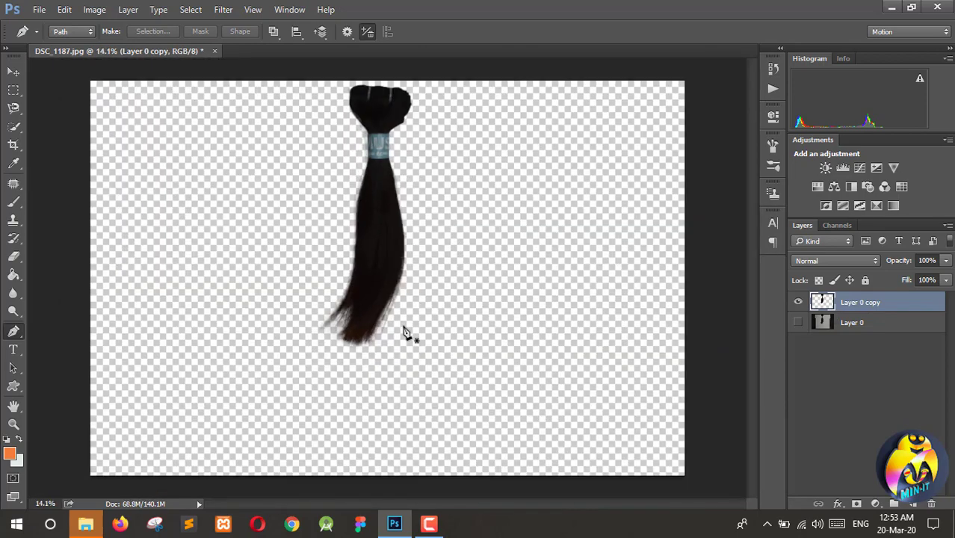
{"action": "left_click", "coordinate": [97, 12]}
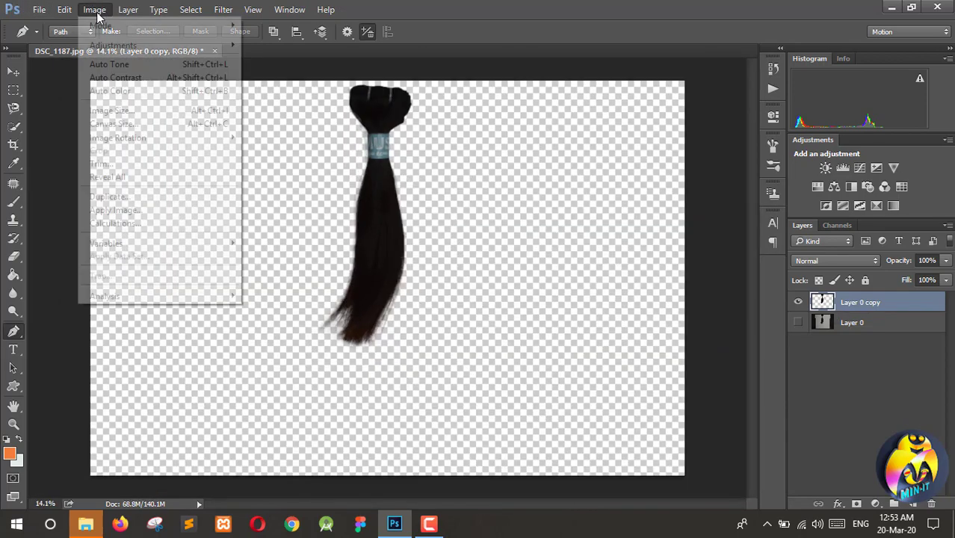
{"action": "mouse_move", "coordinate": [130, 49]}
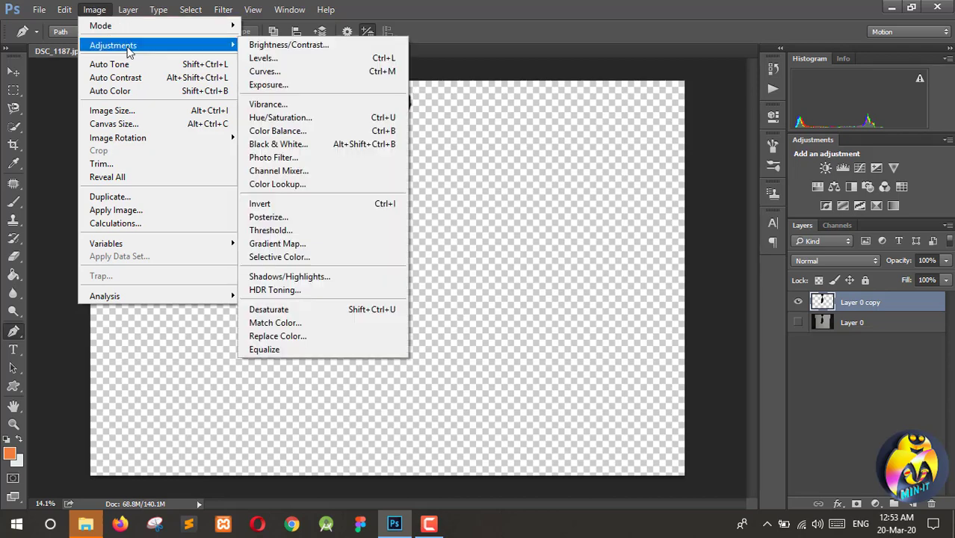
{"action": "left_click", "coordinate": [289, 63]}
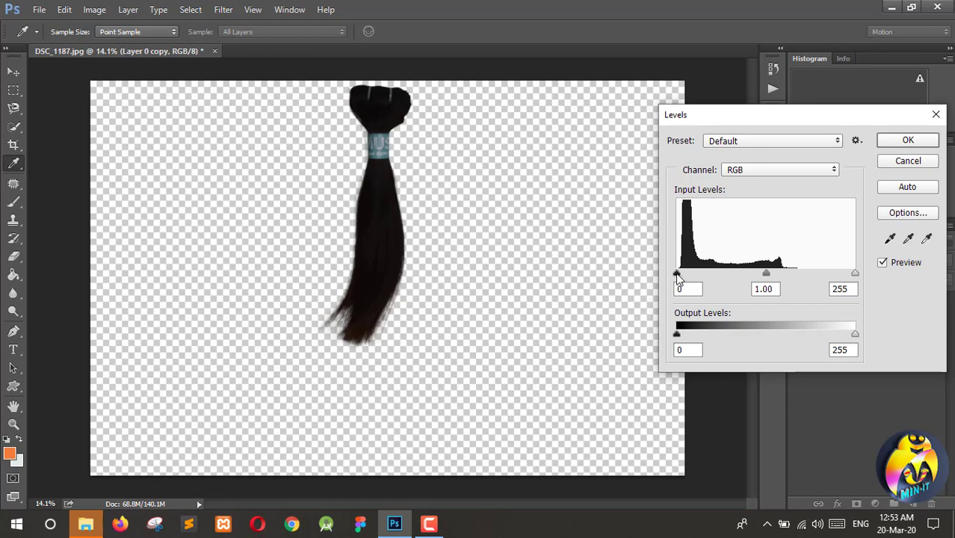
{"action": "left_click_drag", "start_coordinate": [677, 275], "coordinate": [681, 277]}
{"action": "left_click_drag", "start_coordinate": [856, 274], "coordinate": [776, 277]}
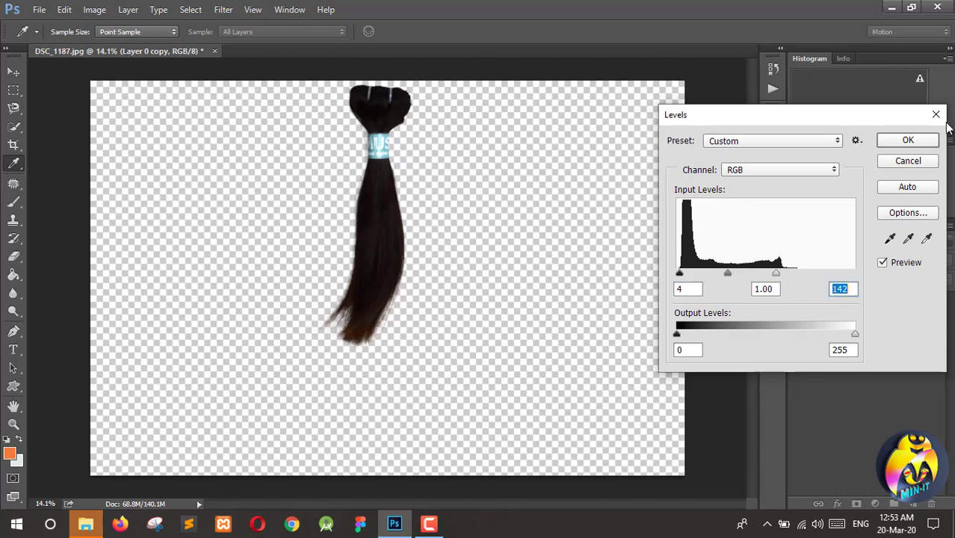
{"action": "left_click", "coordinate": [906, 142]}
{"action": "key", "text": "p"}
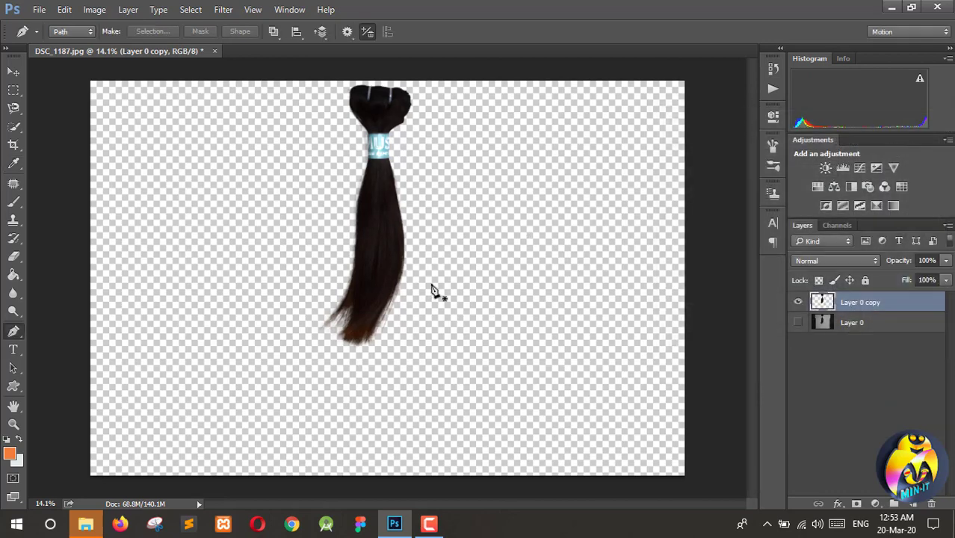
Add a new empty layer above the cut-out hair layer.
{"action": "scroll", "coordinate": [359, 293], "scroll_direction": "up", "scroll_amount": 6}
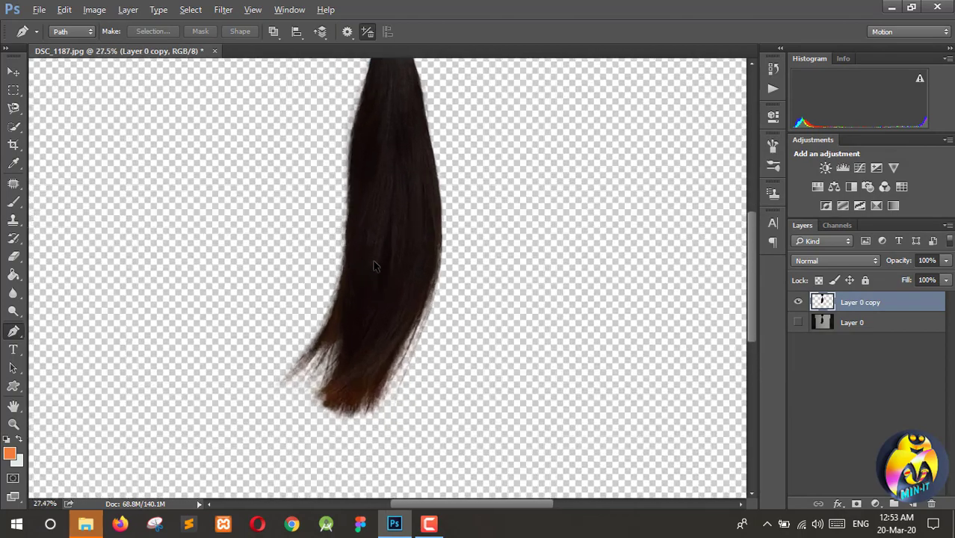
{"action": "scroll", "coordinate": [377, 266], "scroll_direction": "down", "scroll_amount": 5}
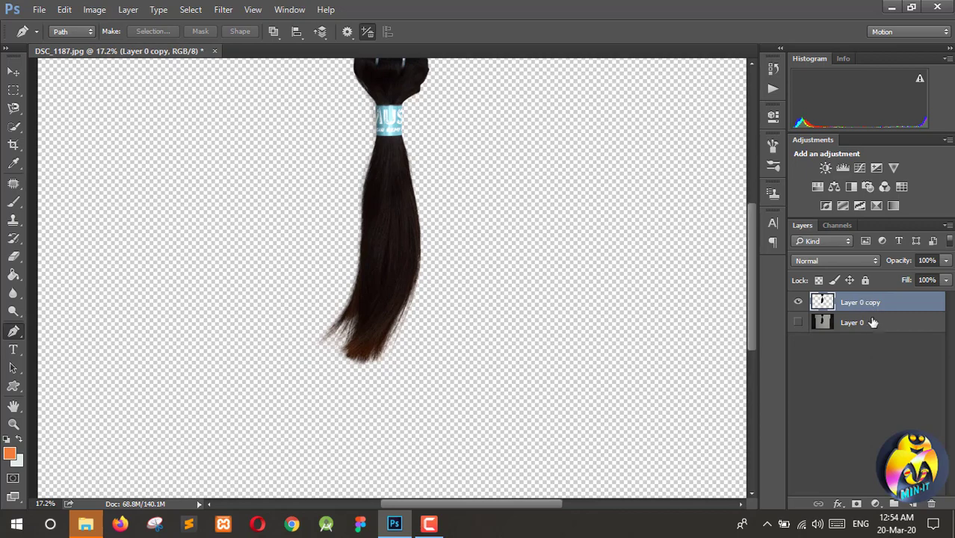
{"action": "left_click", "coordinate": [912, 505]}
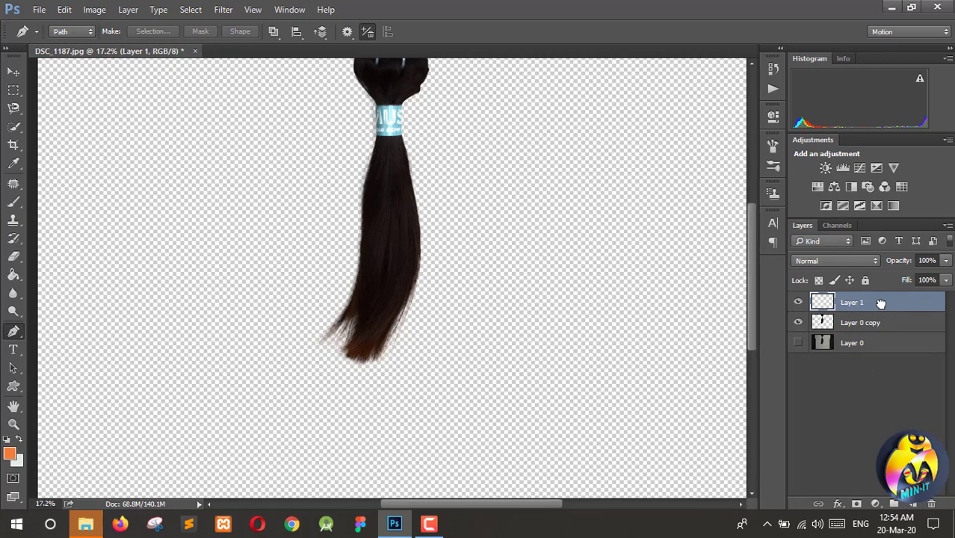
Move the empty layer below the cut-out hair layer and set the foreground colour to white (fff).
{"action": "left_click_drag", "start_coordinate": [880, 303], "coordinate": [882, 329]}
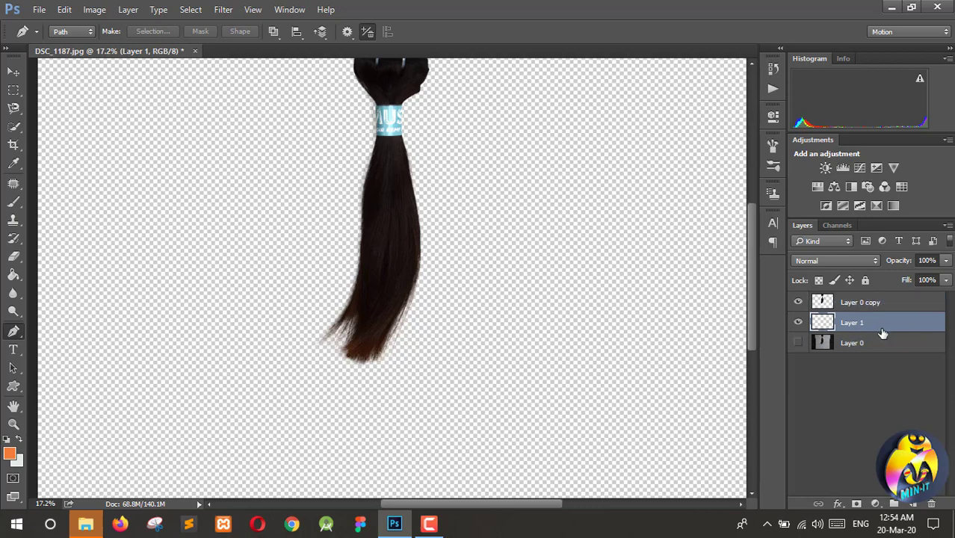
{"action": "left_click", "coordinate": [9, 456]}
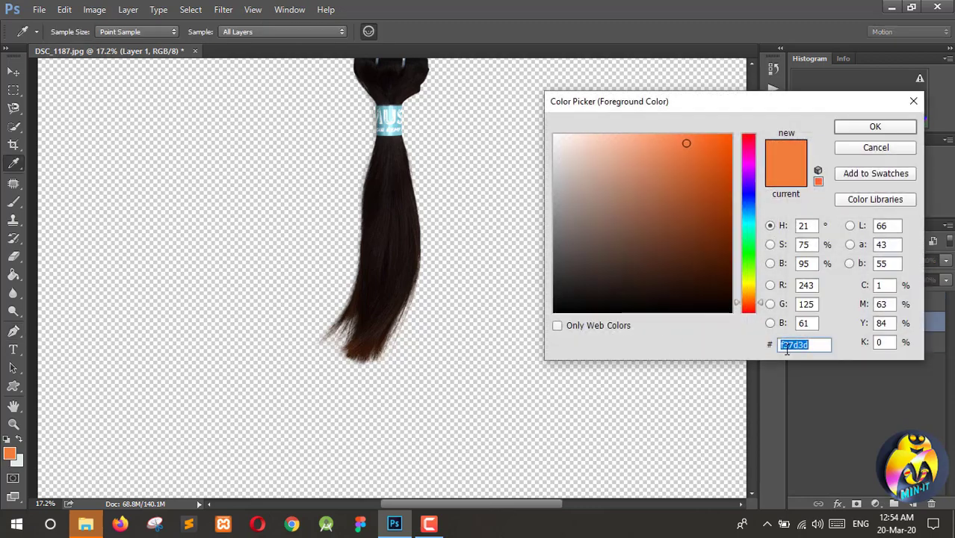
{"action": "type", "text": "fff"}
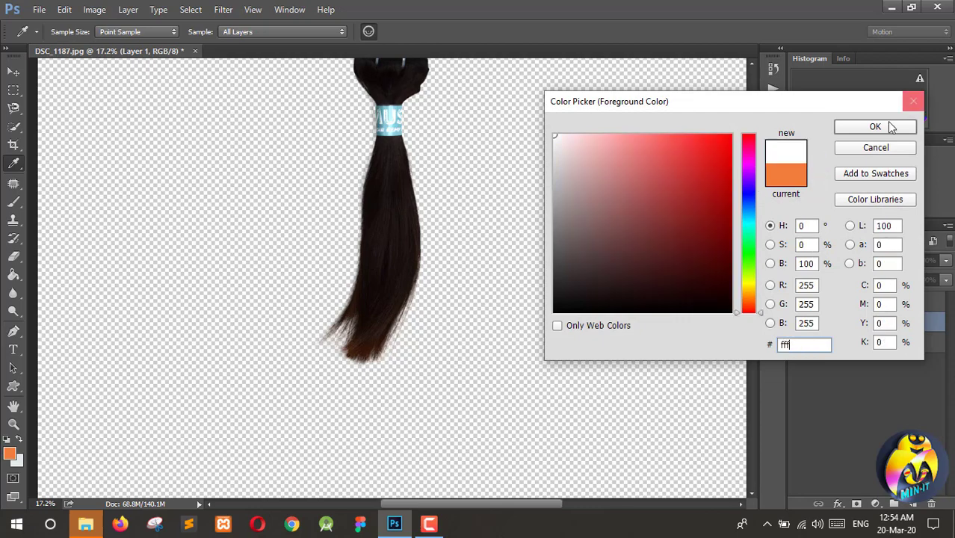
{"action": "left_click", "coordinate": [876, 127]}
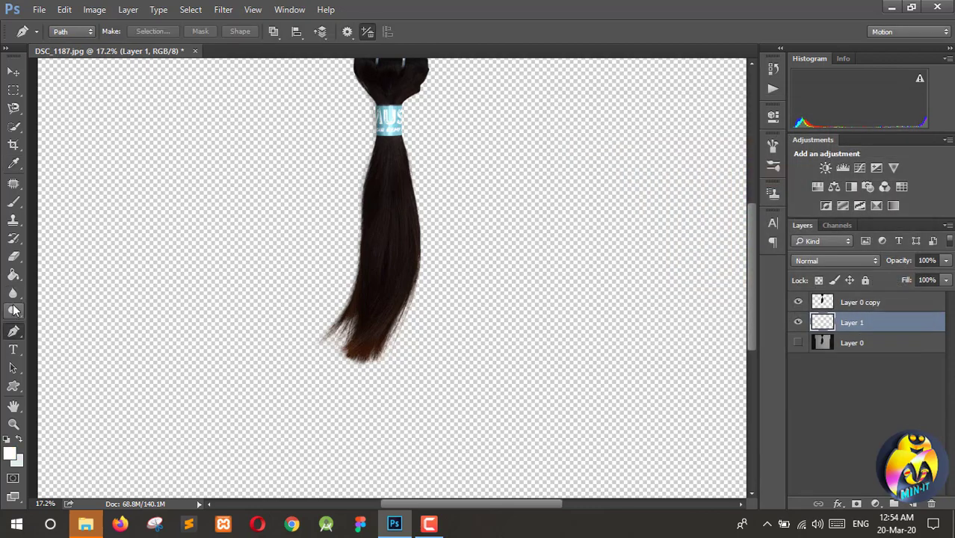
Rename the empty layer to bg and fill it with the white foreground colour using the Paint Bucket.
{"action": "left_click", "coordinate": [11, 277]}
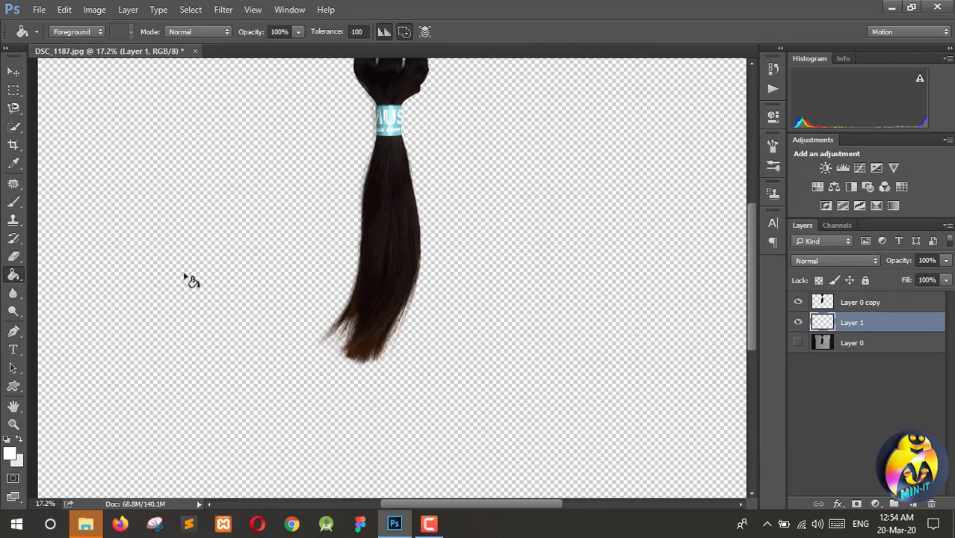
{"action": "double_click", "coordinate": [857, 326]}
{"action": "type", "text": "bg"}
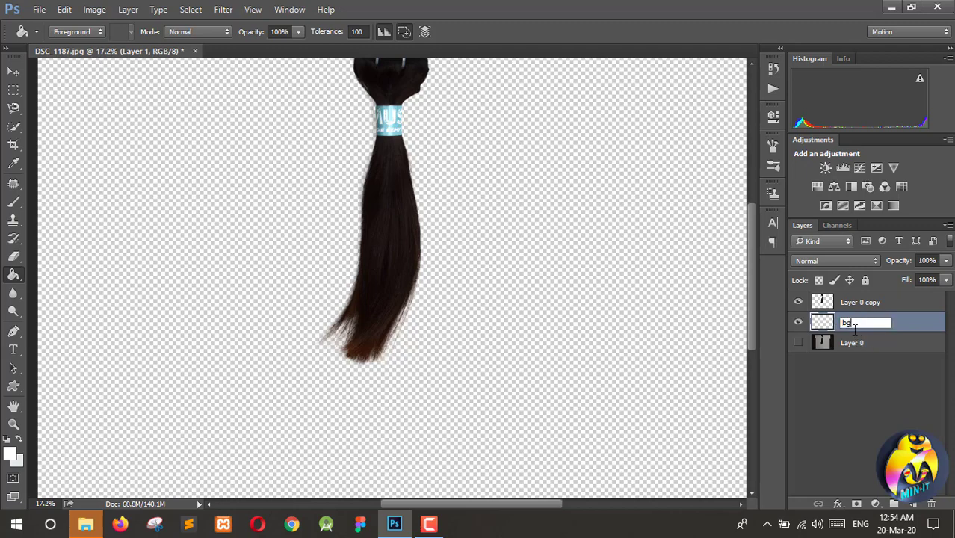
{"action": "left_click", "coordinate": [852, 406]}
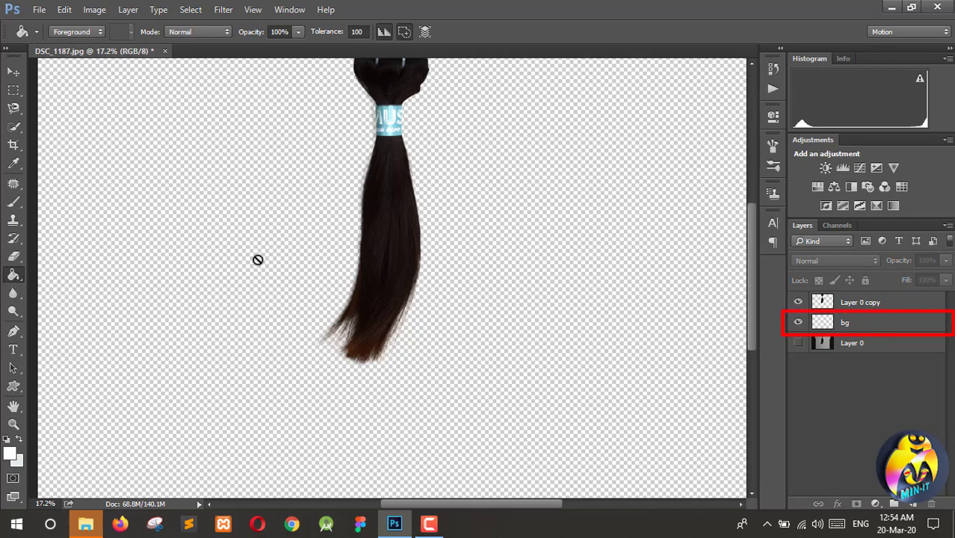
{"action": "left_click", "coordinate": [233, 259]}
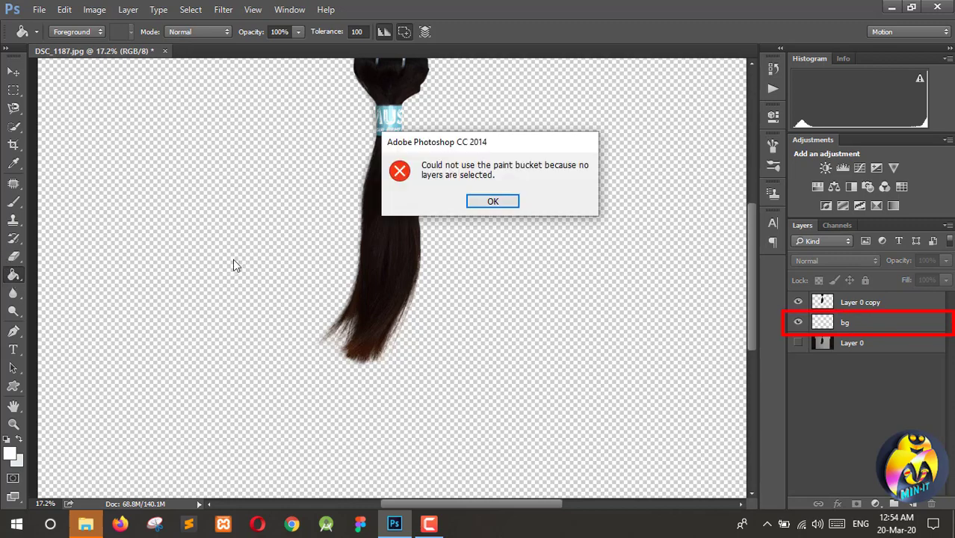
{"action": "left_click", "coordinate": [494, 201]}
{"action": "left_click", "coordinate": [855, 325]}
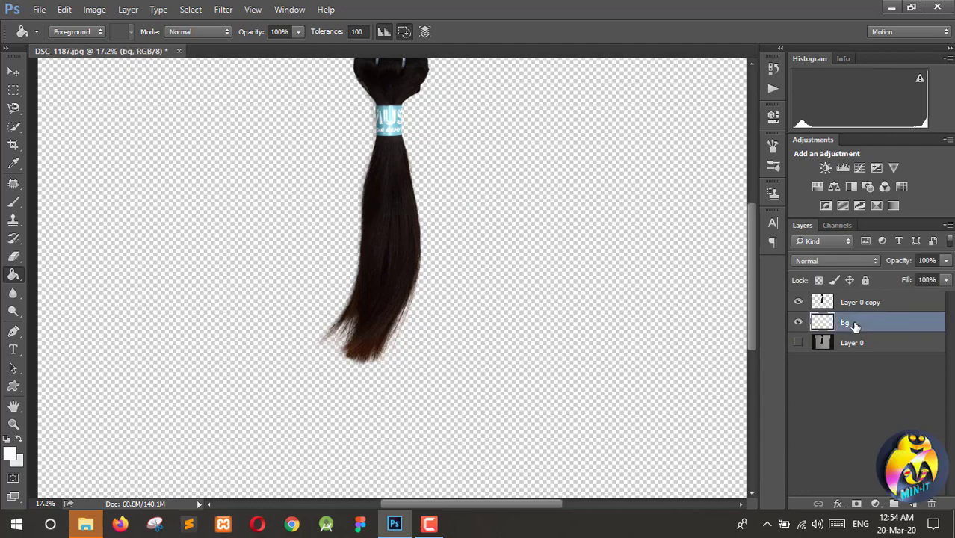
{"action": "left_click", "coordinate": [230, 240]}
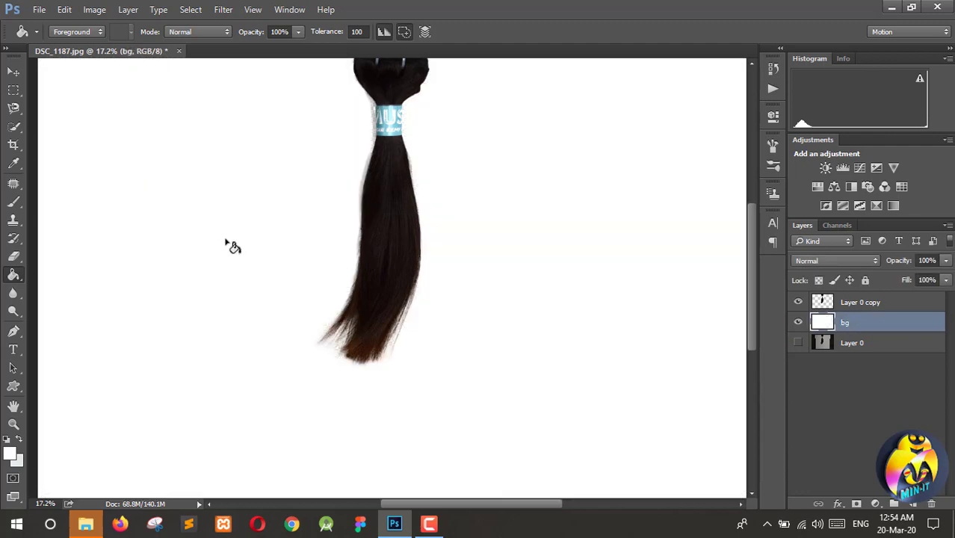
Select the cut-out hair layer and start a Pen path down the hair's left edge to the top corner of the label.
{"action": "scroll", "coordinate": [329, 336], "scroll_direction": "down", "scroll_amount": 6}
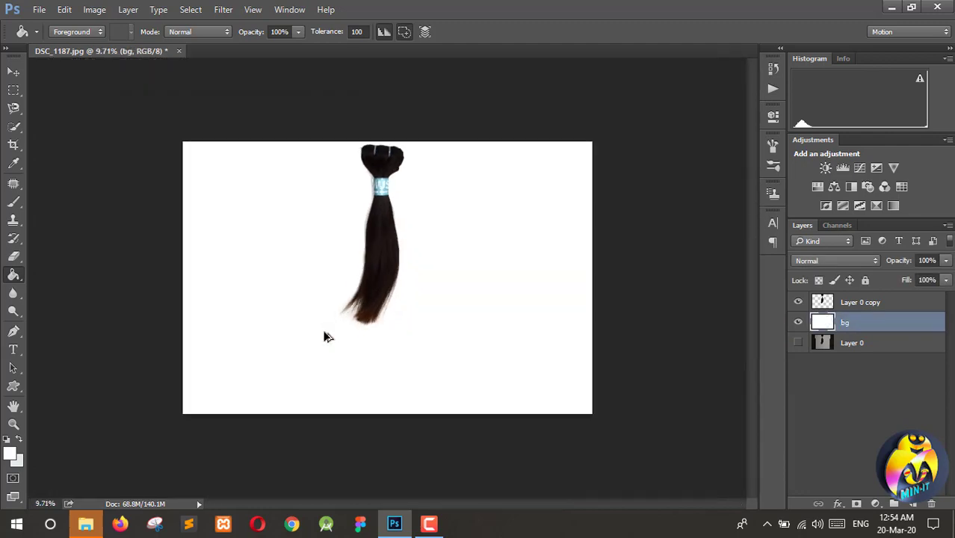
{"action": "left_click", "coordinate": [864, 302]}
{"action": "scroll", "coordinate": [372, 272], "scroll_direction": "up", "scroll_amount": 6}
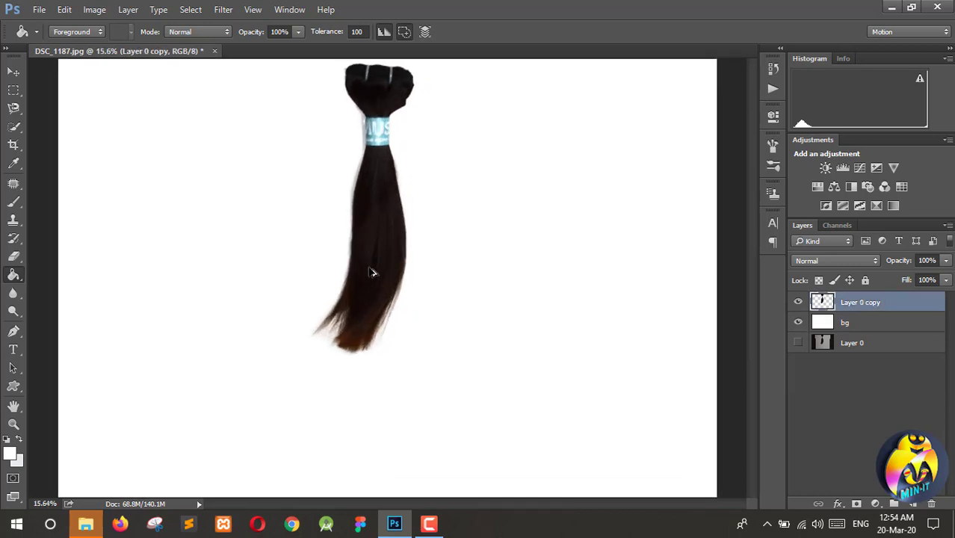
{"action": "scroll", "coordinate": [366, 278], "scroll_direction": "up", "scroll_amount": 2}
{"action": "scroll", "coordinate": [405, 352], "scroll_direction": "down", "scroll_amount": 2}
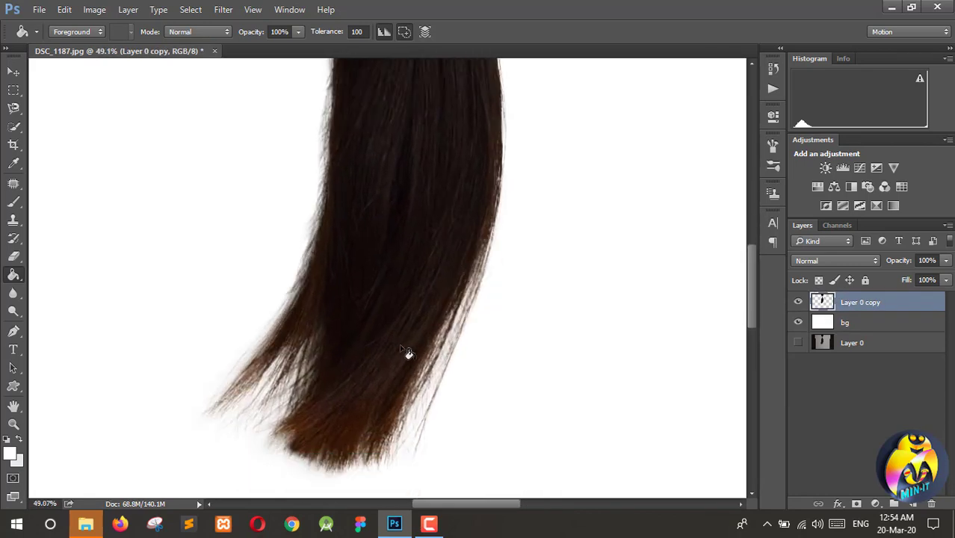
{"action": "scroll", "coordinate": [398, 349], "scroll_direction": "down", "scroll_amount": 3}
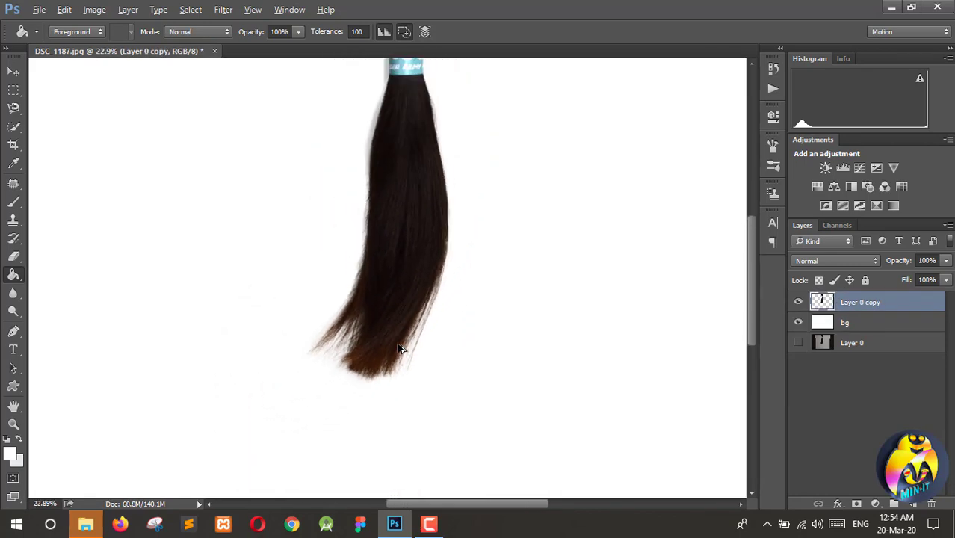
{"action": "scroll", "coordinate": [375, 350], "scroll_direction": "up", "scroll_amount": 3}
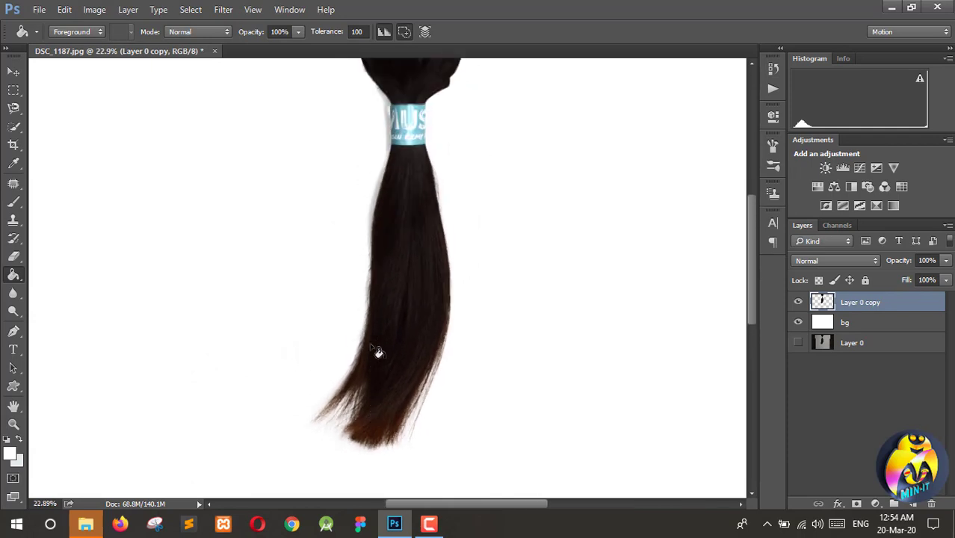
{"action": "scroll", "coordinate": [374, 348], "scroll_direction": "up", "scroll_amount": 3}
{"action": "scroll", "coordinate": [397, 132], "scroll_direction": "up", "scroll_amount": 2}
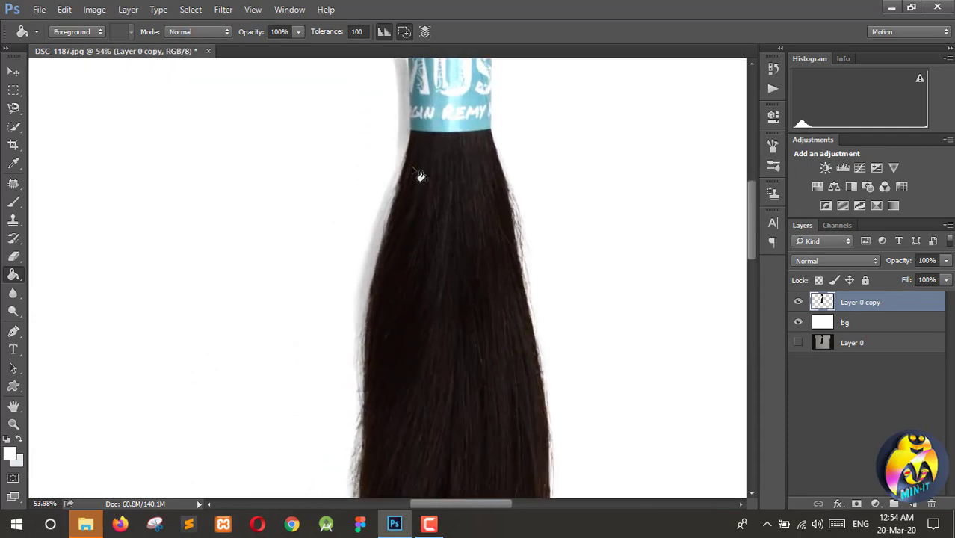
{"action": "scroll", "coordinate": [415, 170], "scroll_direction": "up", "scroll_amount": 2}
{"action": "scroll", "coordinate": [405, 148], "scroll_direction": "up", "scroll_amount": 5}
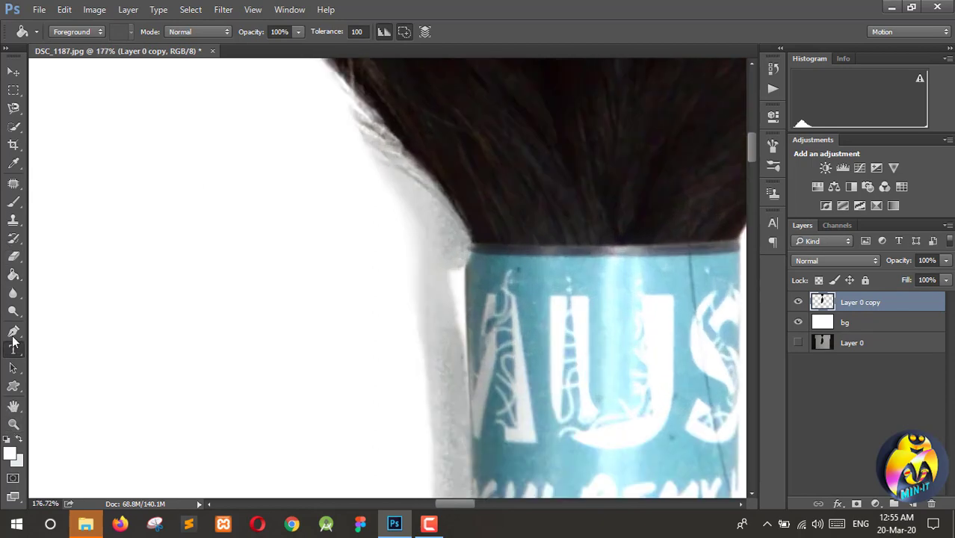
{"action": "left_click", "coordinate": [13, 333]}
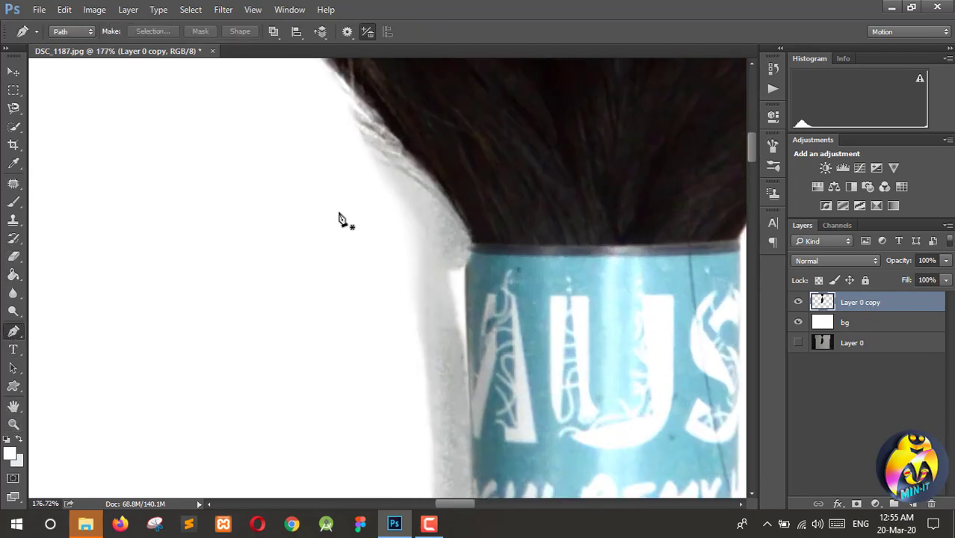
{"action": "left_click", "coordinate": [356, 99]}
{"action": "left_click_drag", "start_coordinate": [472, 236], "coordinate": [467, 257]}
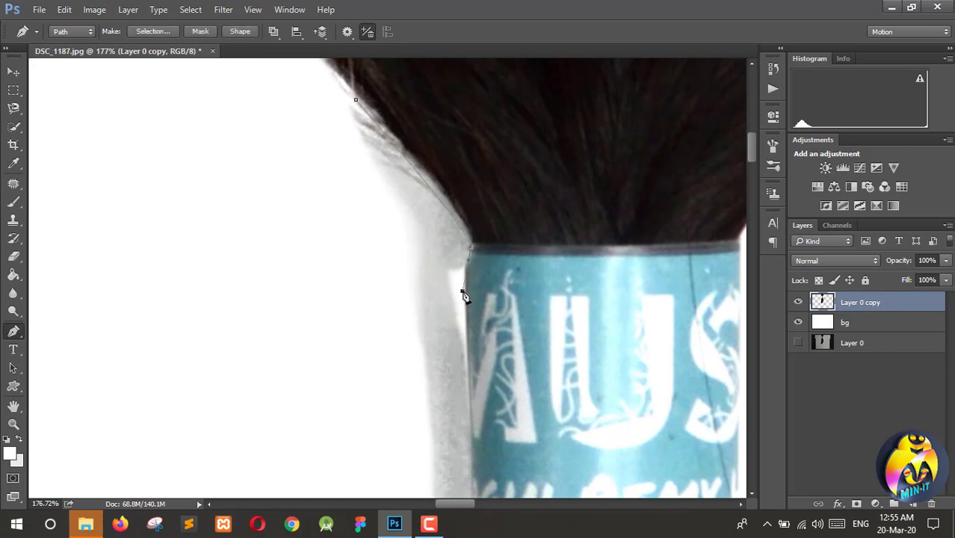
Extend the path down the label's left side and along the left edge of the hair below it, inside the grey fringe.
{"action": "scroll", "coordinate": [463, 295], "scroll_direction": "down", "scroll_amount": 5}
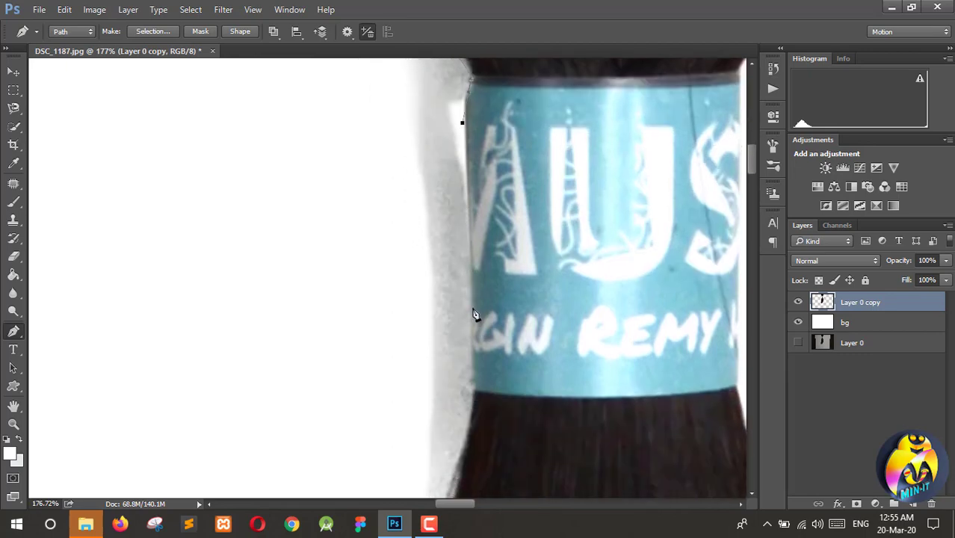
{"action": "left_click_drag", "start_coordinate": [471, 306], "coordinate": [472, 334]}
{"action": "scroll", "coordinate": [471, 334], "scroll_direction": "down", "scroll_amount": 3}
{"action": "scroll", "coordinate": [468, 333], "scroll_direction": "down", "scroll_amount": 2}
{"action": "left_click_drag", "start_coordinate": [467, 279], "coordinate": [460, 300]}
{"action": "scroll", "coordinate": [398, 398], "scroll_direction": "down", "scroll_amount": 7}
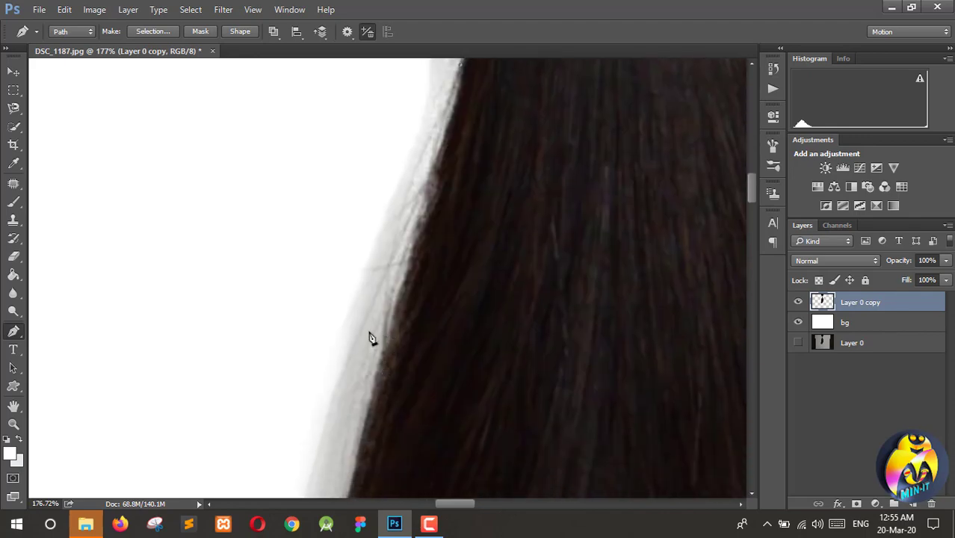
{"action": "left_click", "coordinate": [369, 331]}
{"action": "scroll", "coordinate": [335, 441], "scroll_direction": "down", "scroll_amount": 6}
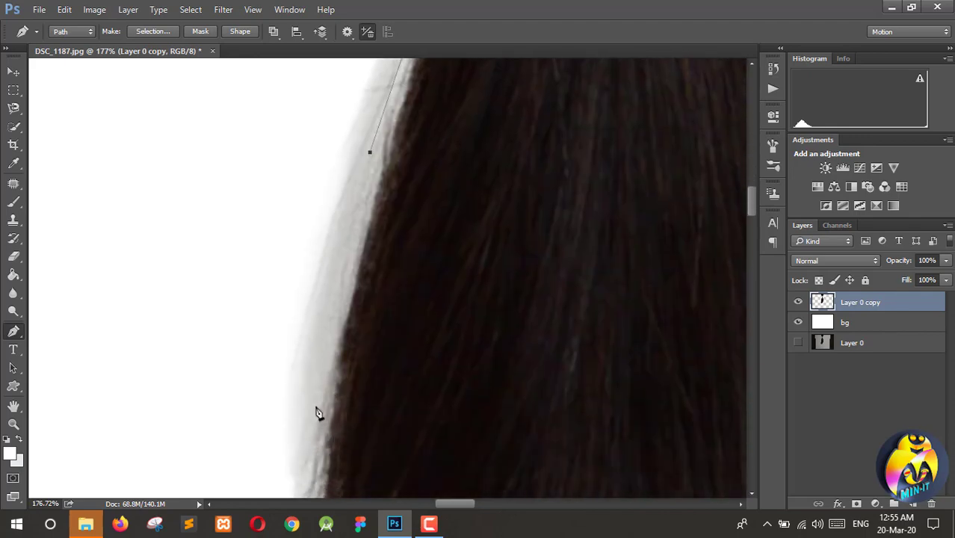
{"action": "left_click", "coordinate": [316, 406]}
Close the path through the white area outside the grey fringe, back to its starting point above the label.
{"action": "scroll", "coordinate": [295, 424], "scroll_direction": "down", "scroll_amount": 11}
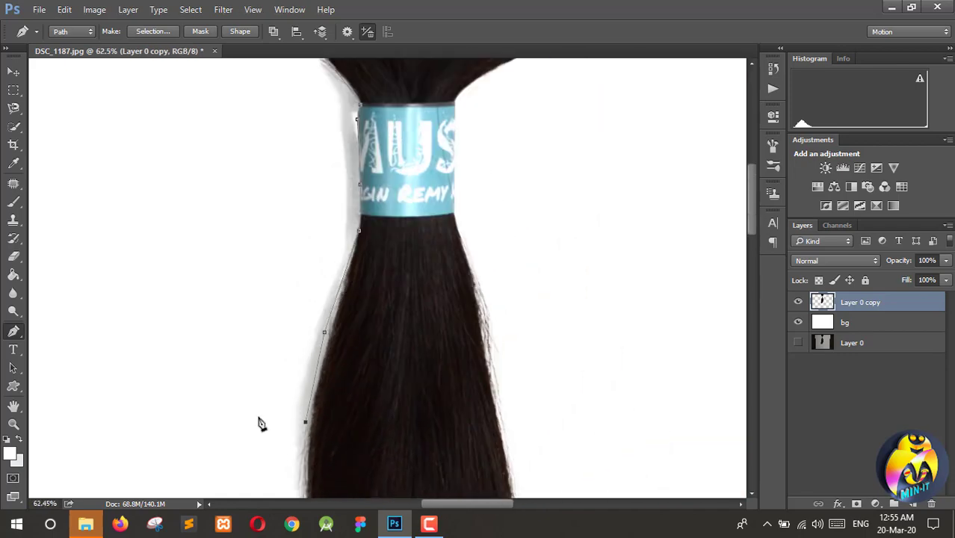
{"action": "left_click_drag", "start_coordinate": [259, 417], "coordinate": [255, 404]}
{"action": "scroll", "coordinate": [234, 192], "scroll_direction": "up", "scroll_amount": 4}
{"action": "left_click", "coordinate": [278, 186]}
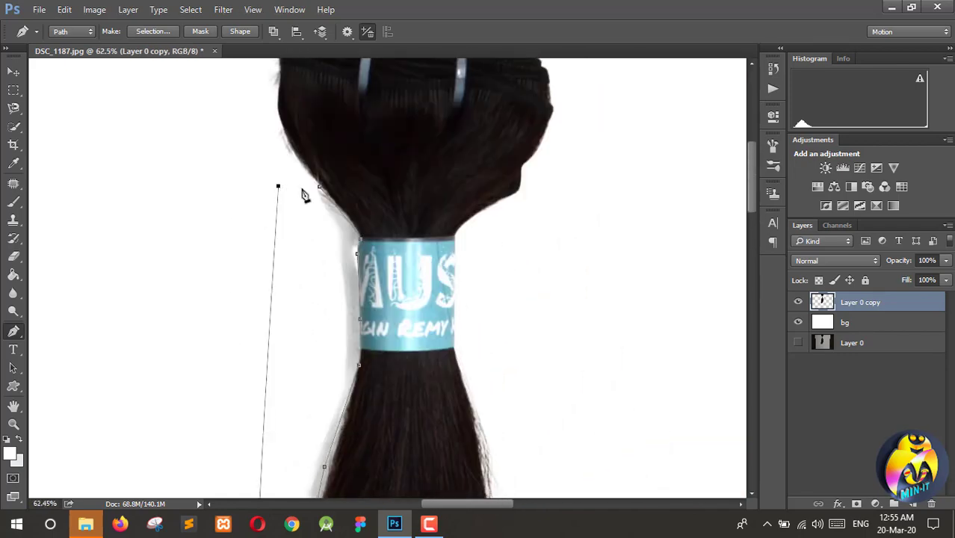
{"action": "left_click", "coordinate": [319, 186]}
Convert the path to a selection, delete the grey fringe from the cut-out hair layer and deselect.
{"action": "key", "text": "ctrl+Return"}
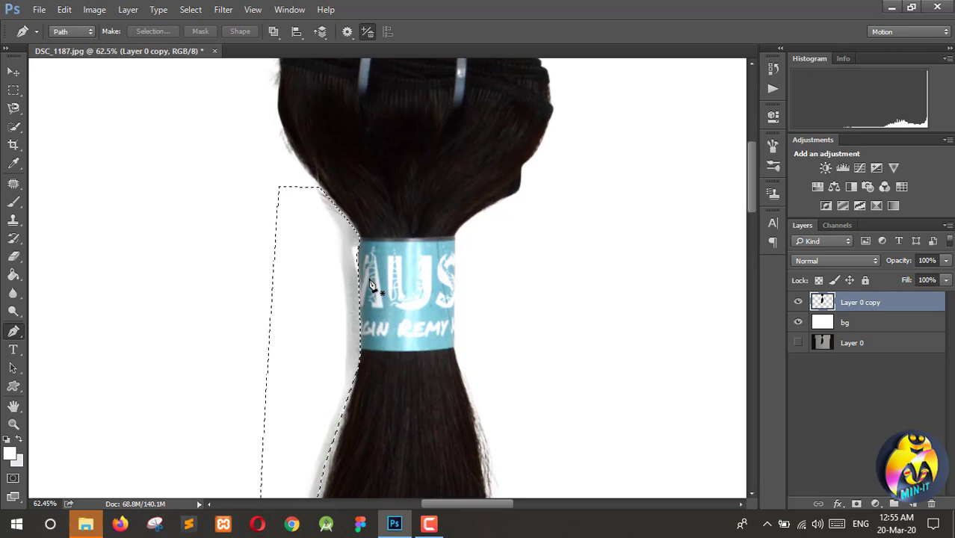
{"action": "key", "text": "Delete"}
{"action": "scroll", "coordinate": [370, 285], "scroll_direction": "down", "scroll_amount": 8}
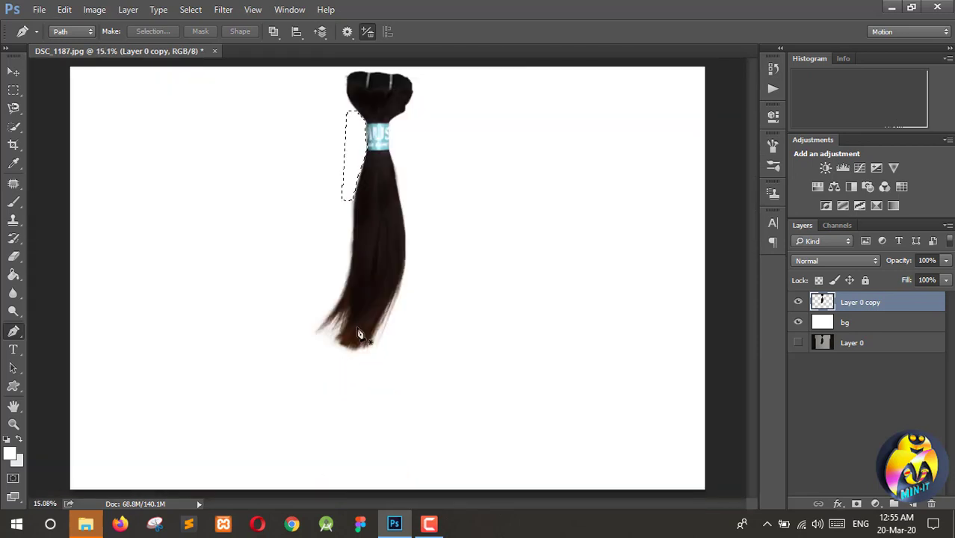
{"action": "left_click", "coordinate": [14, 91]}
{"action": "left_click", "coordinate": [183, 167]}
Apply Levels to the cut-out hair layer, raising the black input to 8 and lowering the white input to brighten the highlights.
{"action": "scroll", "coordinate": [373, 266], "scroll_direction": "up", "scroll_amount": 5}
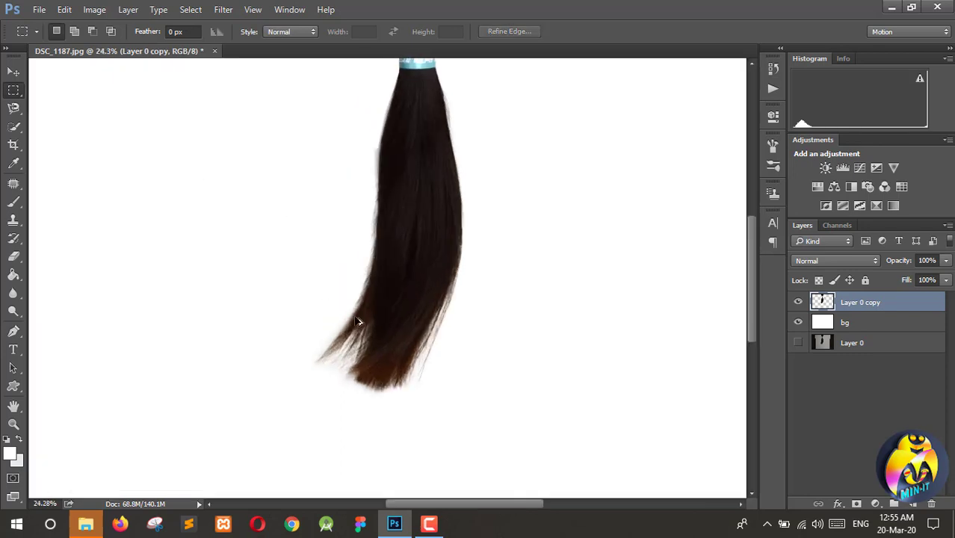
{"action": "scroll", "coordinate": [458, 288], "scroll_direction": "down", "scroll_amount": 2}
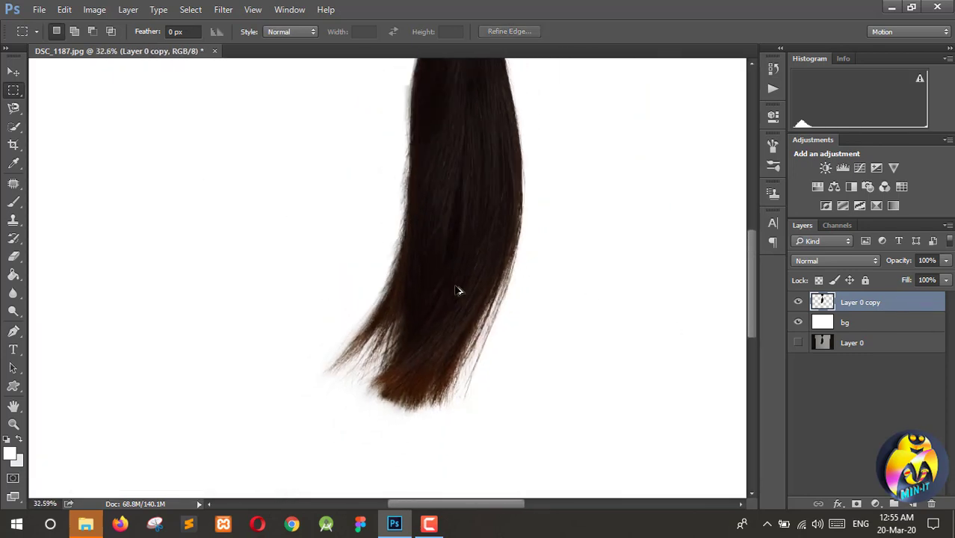
{"action": "left_click", "coordinate": [95, 10]}
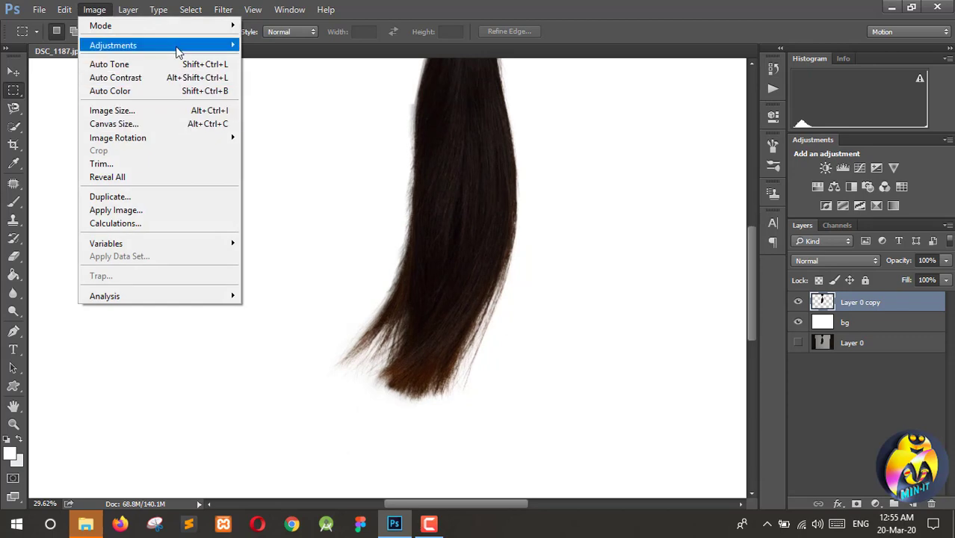
{"action": "mouse_move", "coordinate": [180, 53]}
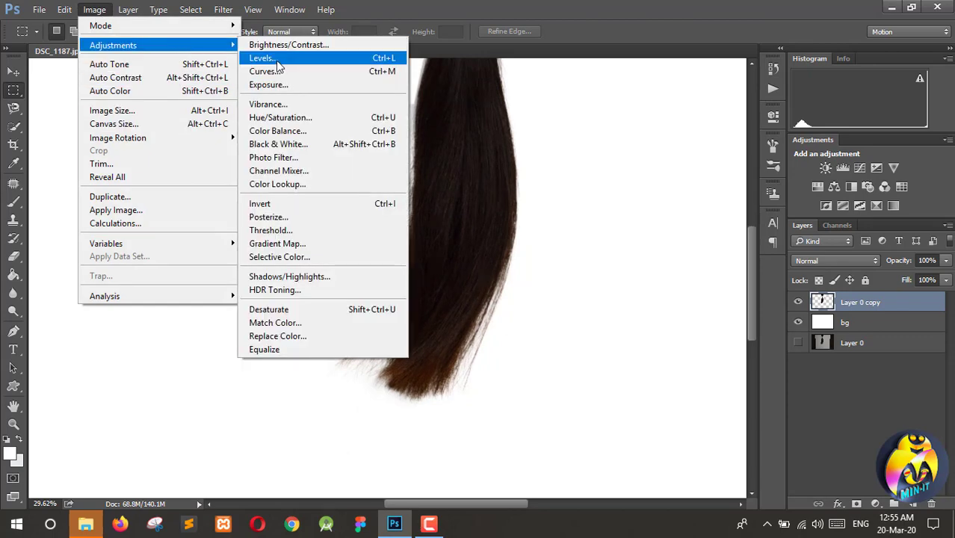
{"action": "left_click", "coordinate": [274, 60]}
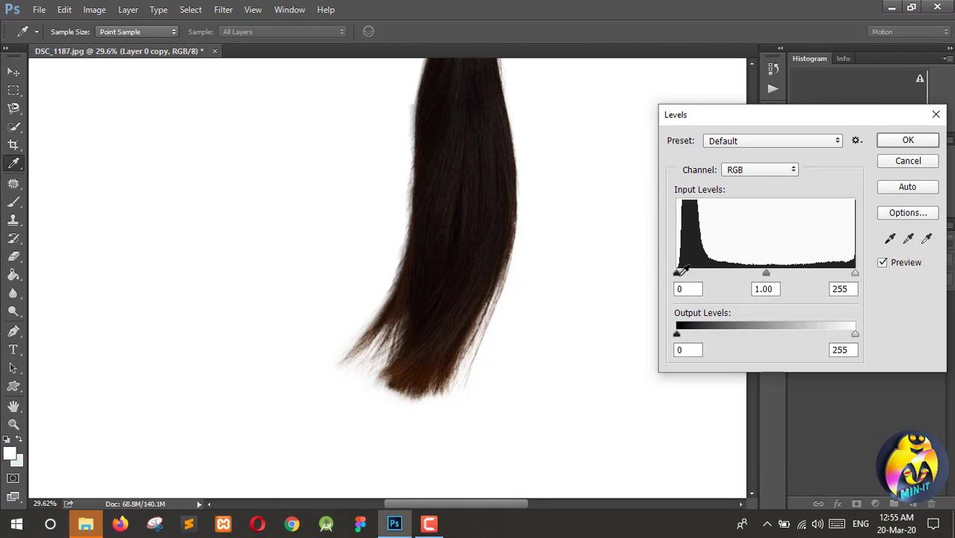
{"action": "left_click_drag", "start_coordinate": [677, 276], "coordinate": [682, 278]}
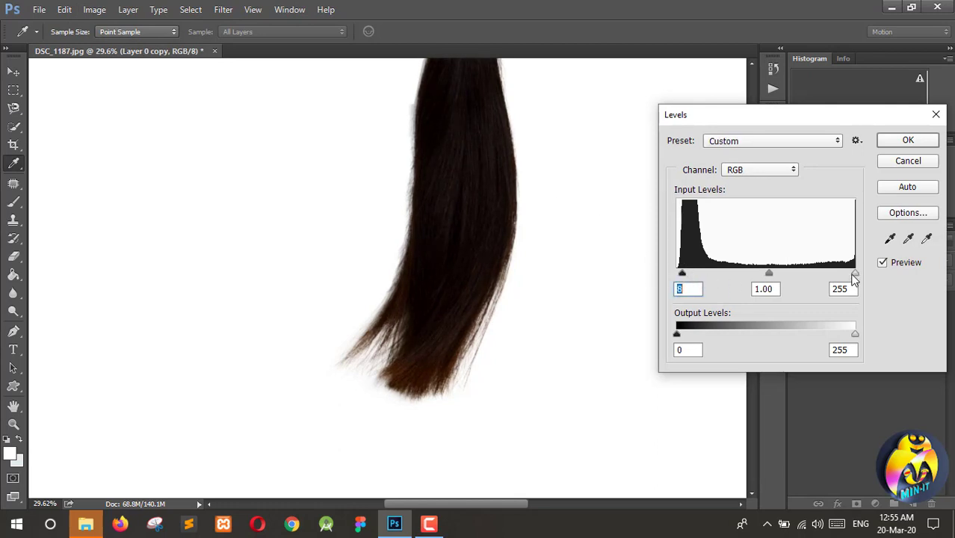
{"action": "left_click_drag", "start_coordinate": [853, 276], "coordinate": [810, 278]}
{"action": "left_click", "coordinate": [918, 143]}
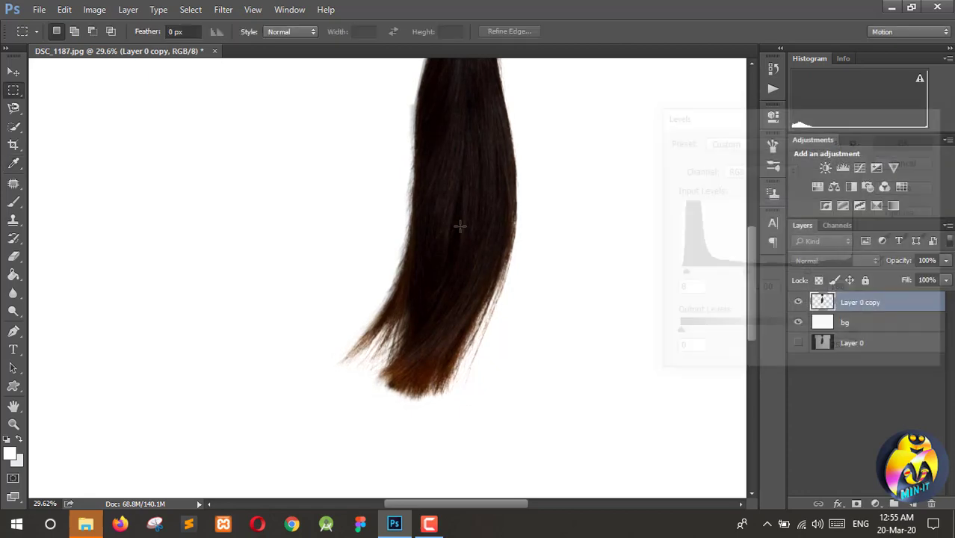
{"action": "scroll", "coordinate": [470, 274], "scroll_direction": "up", "scroll_amount": 2}
{"action": "scroll", "coordinate": [470, 275], "scroll_direction": "up", "scroll_amount": 6}
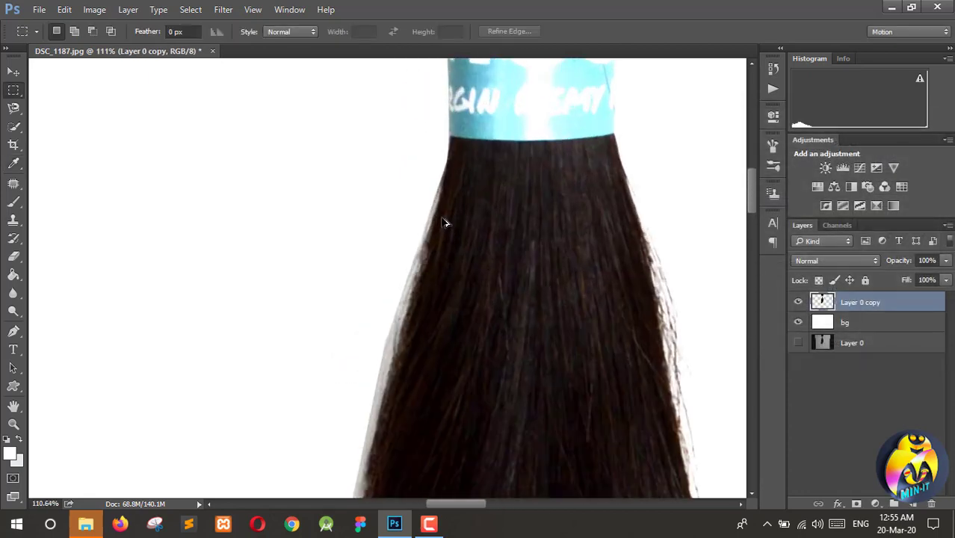
{"action": "scroll", "coordinate": [522, 269], "scroll_direction": "down", "scroll_amount": 6}
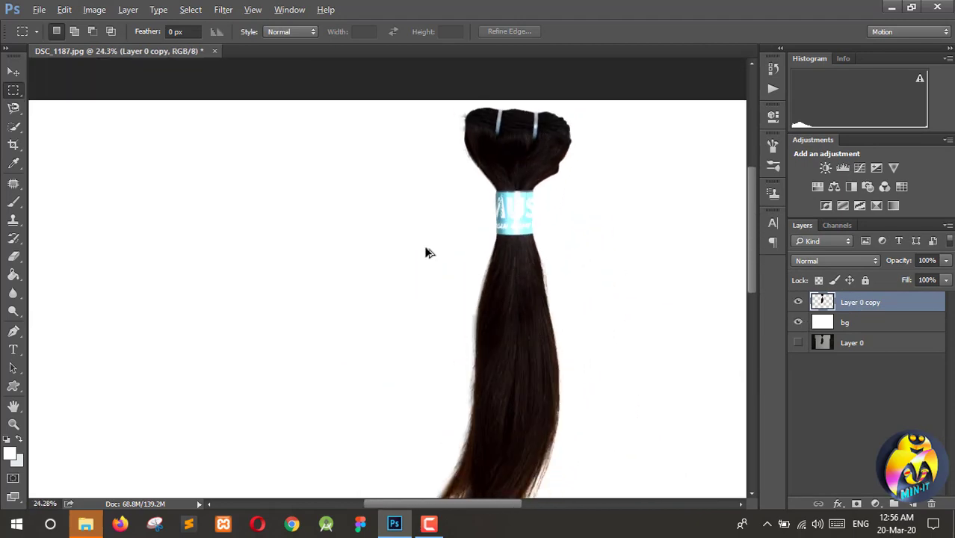
Resize the canvas to 3000 pixels wide and 2500 pixels high from its centre, accepting the clipping.
{"action": "scroll", "coordinate": [427, 252], "scroll_direction": "down", "scroll_amount": 4}
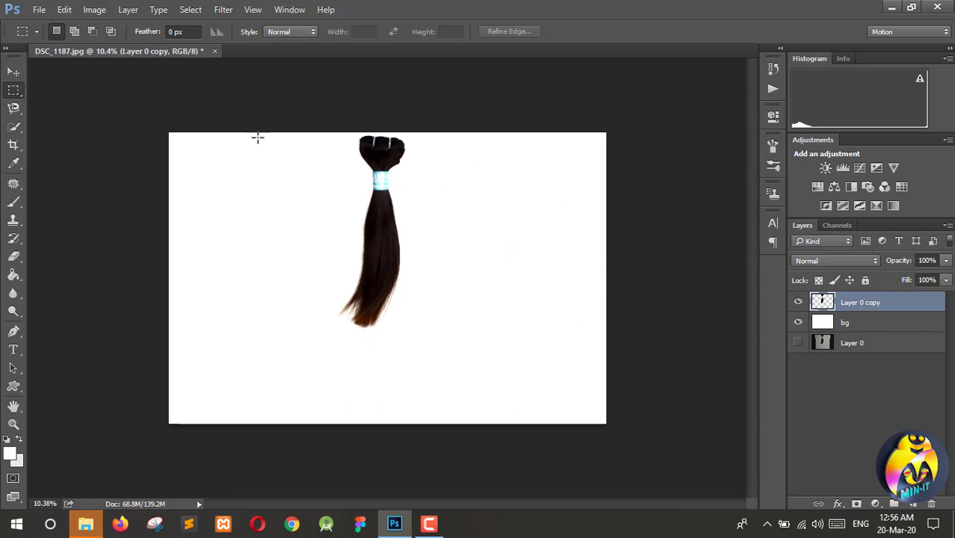
{"action": "left_click", "coordinate": [92, 10]}
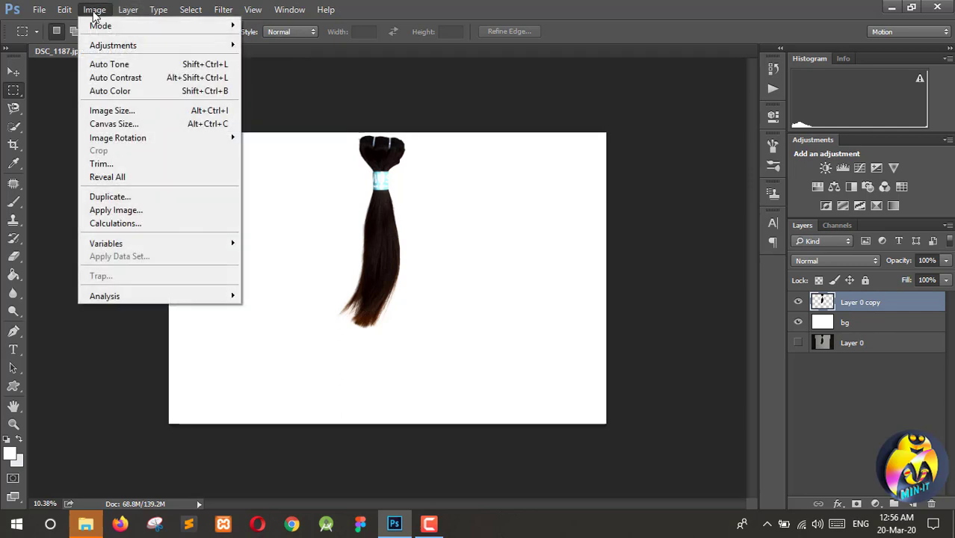
{"action": "left_click", "coordinate": [115, 124]}
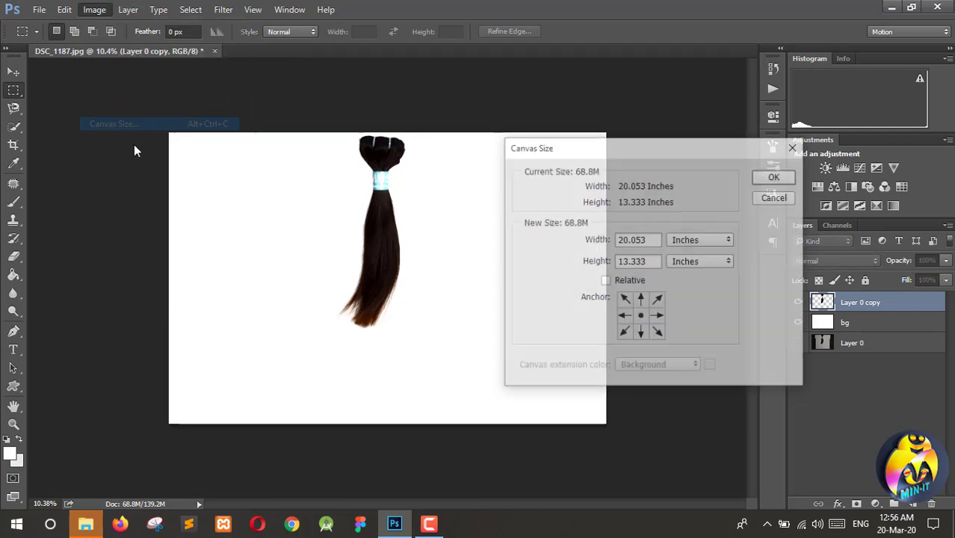
{"action": "left_click", "coordinate": [695, 241]}
{"action": "left_click", "coordinate": [697, 262]}
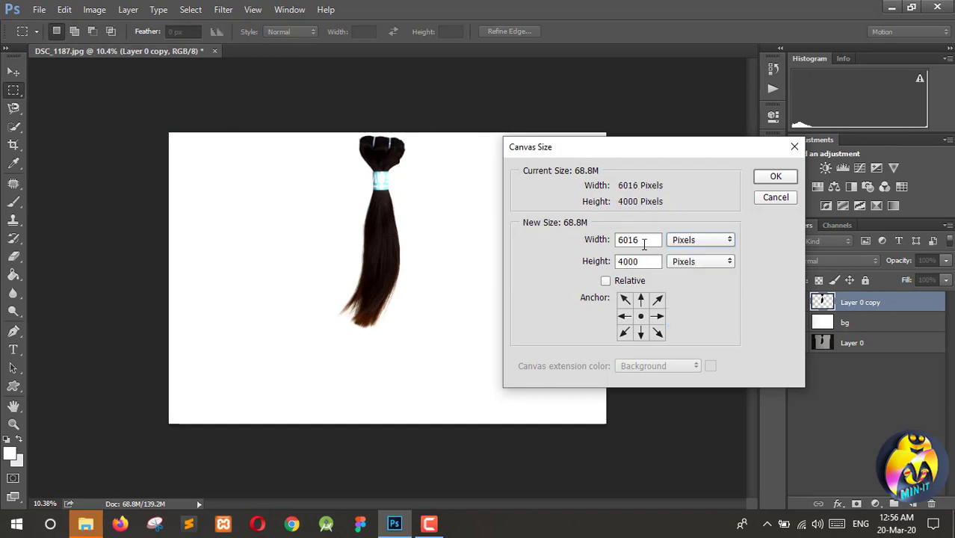
{"action": "left_click_drag", "start_coordinate": [652, 240], "coordinate": [600, 240]}
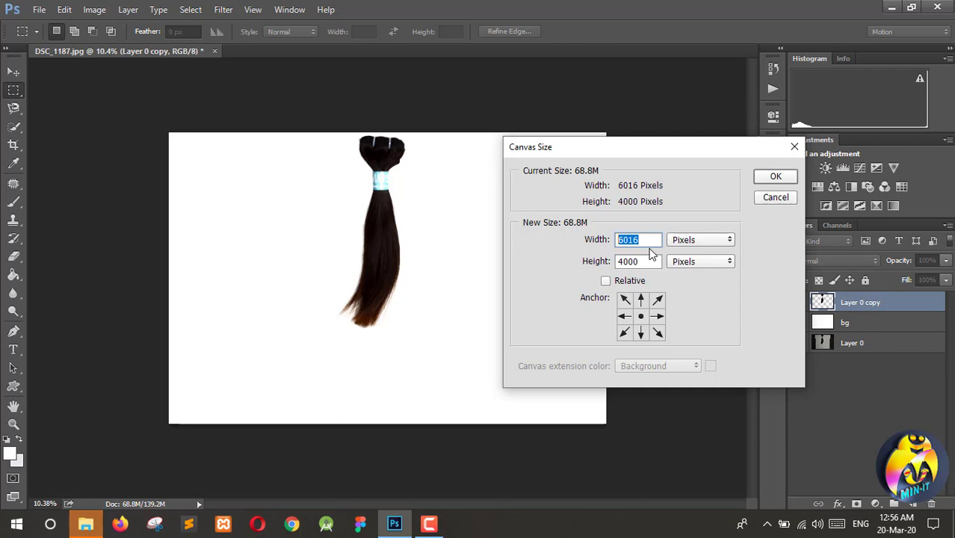
{"action": "type", "text": "300"}
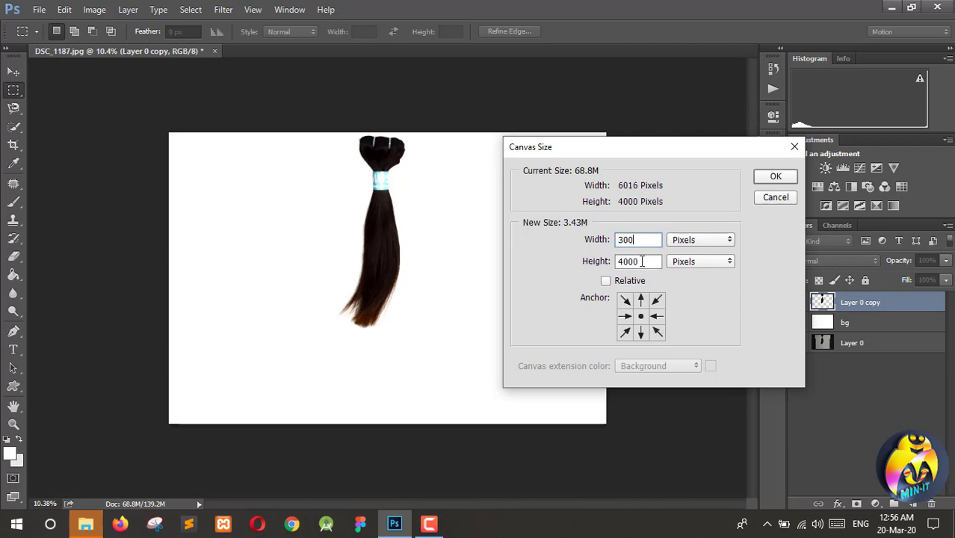
{"action": "left_click_drag", "start_coordinate": [642, 260], "coordinate": [620, 261]}
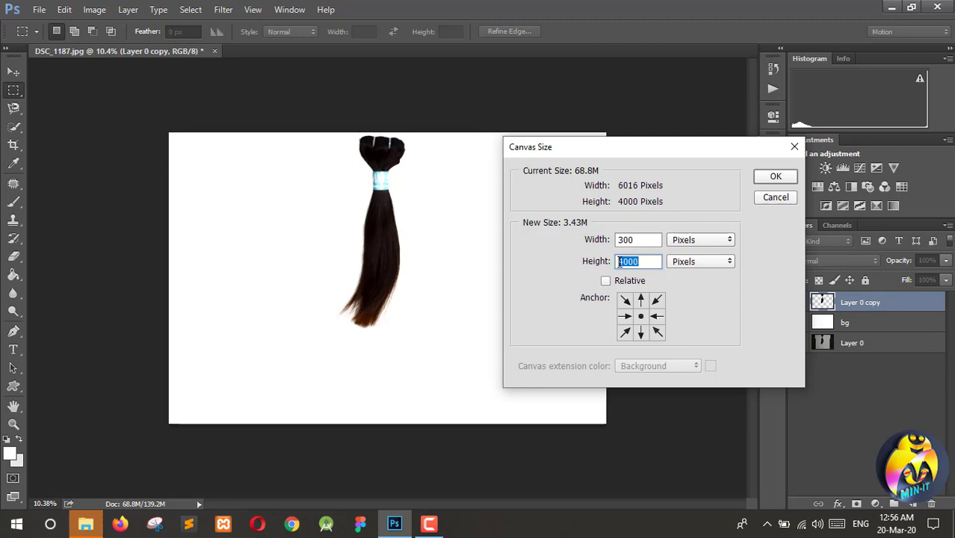
{"action": "type", "text": "2500"}
{"action": "left_click", "coordinate": [653, 242]}
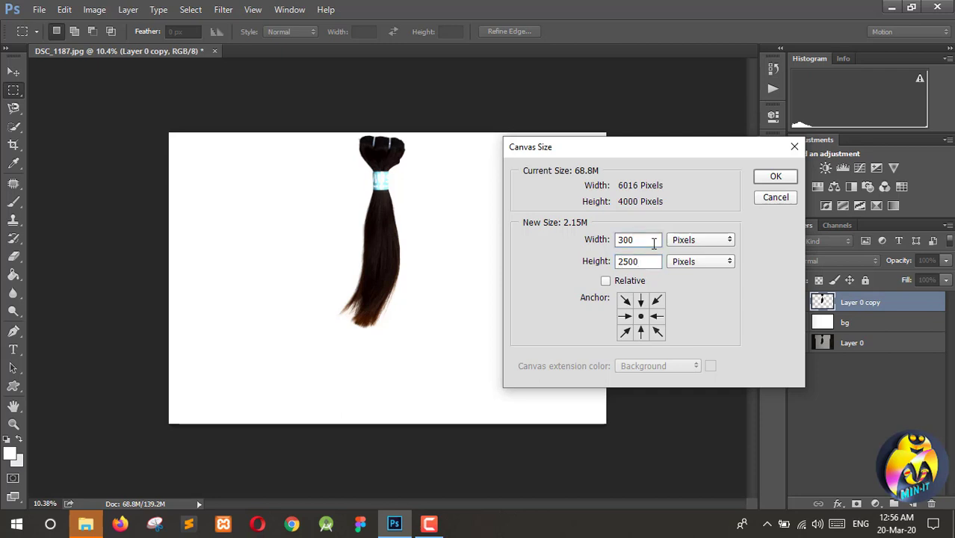
{"action": "type", "text": "0"}
{"action": "left_click", "coordinate": [774, 178]}
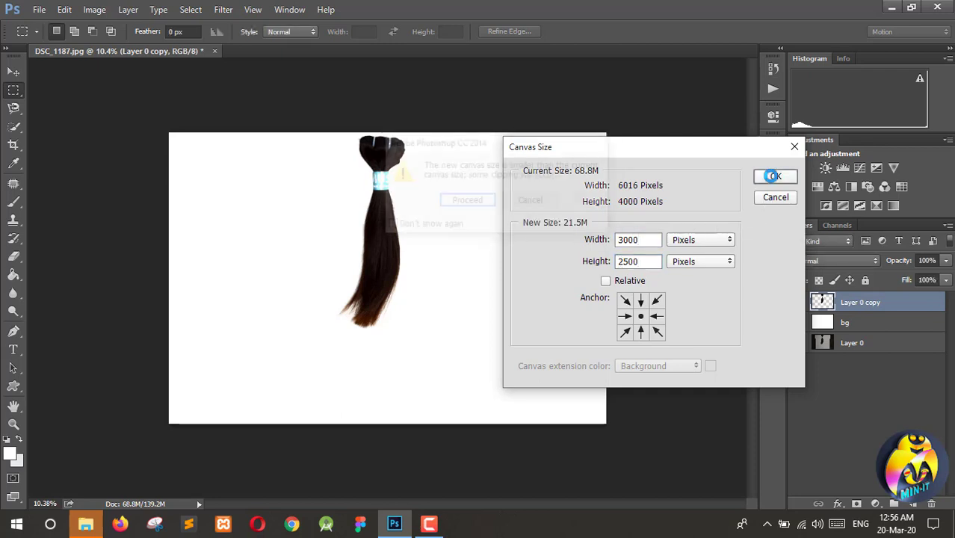
{"action": "left_click", "coordinate": [463, 208]}
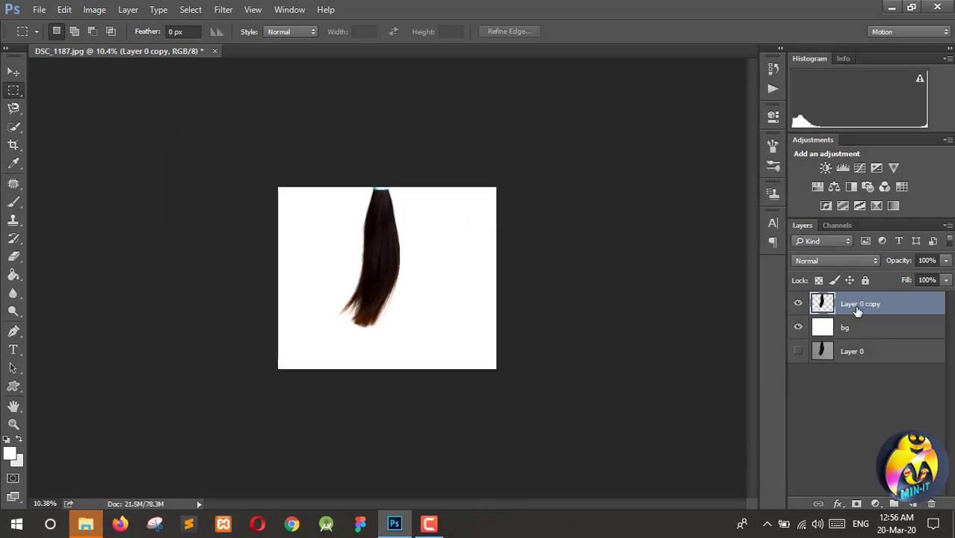
Move the cut-out hair down until its top lies inside the canvas, and set the canvas height to 3000 pixels.
{"action": "left_click", "coordinate": [12, 72]}
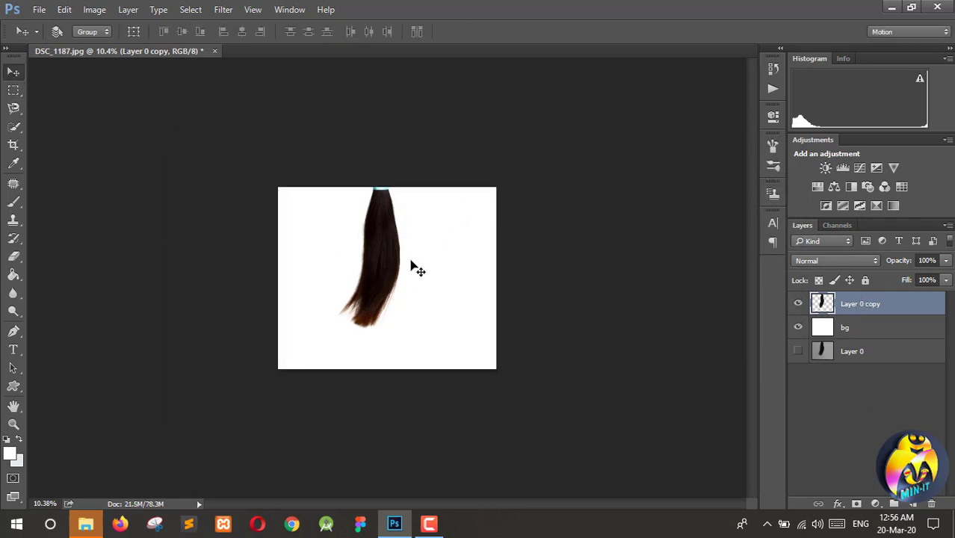
{"action": "left_click_drag", "start_coordinate": [379, 243], "coordinate": [387, 299]}
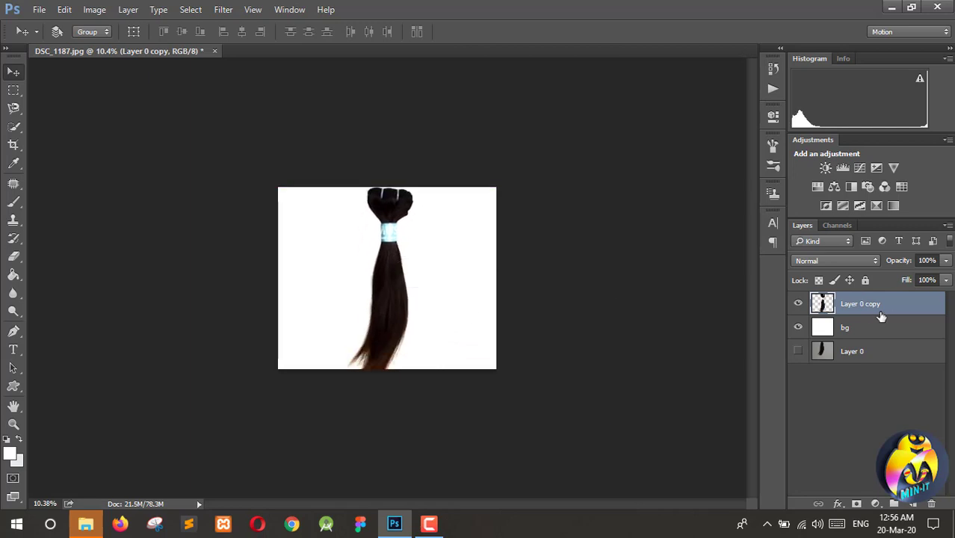
{"action": "left_click", "coordinate": [94, 9]}
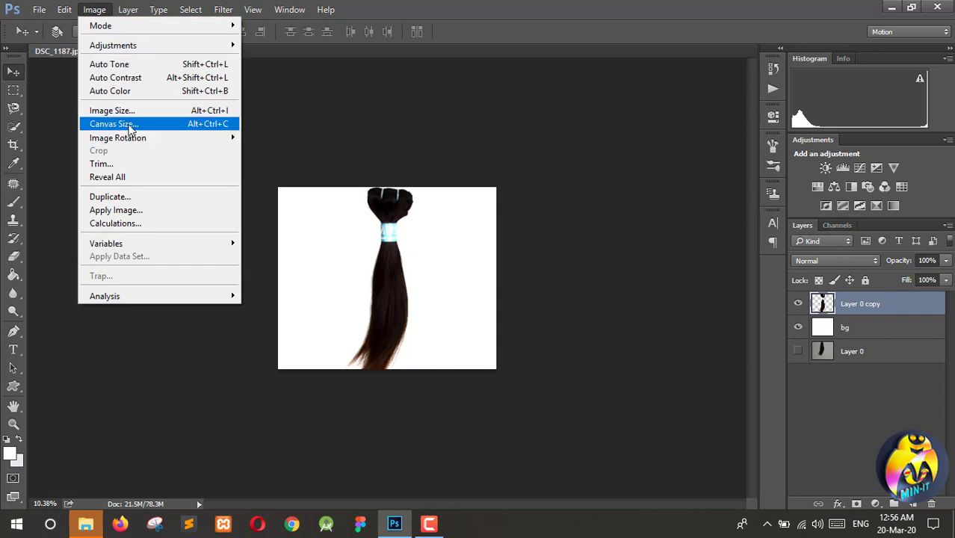
{"action": "left_click", "coordinate": [125, 124]}
{"action": "left_click", "coordinate": [728, 240]}
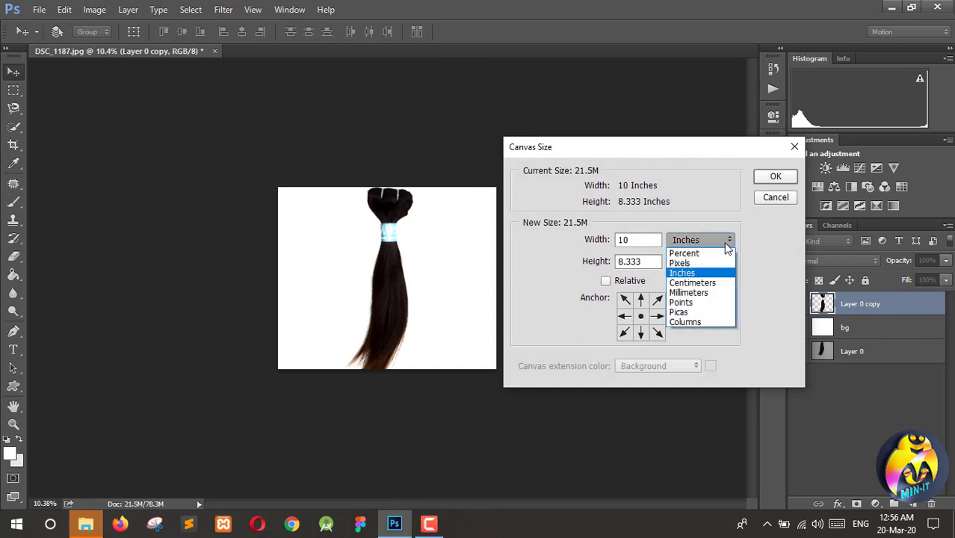
{"action": "left_click", "coordinate": [704, 264]}
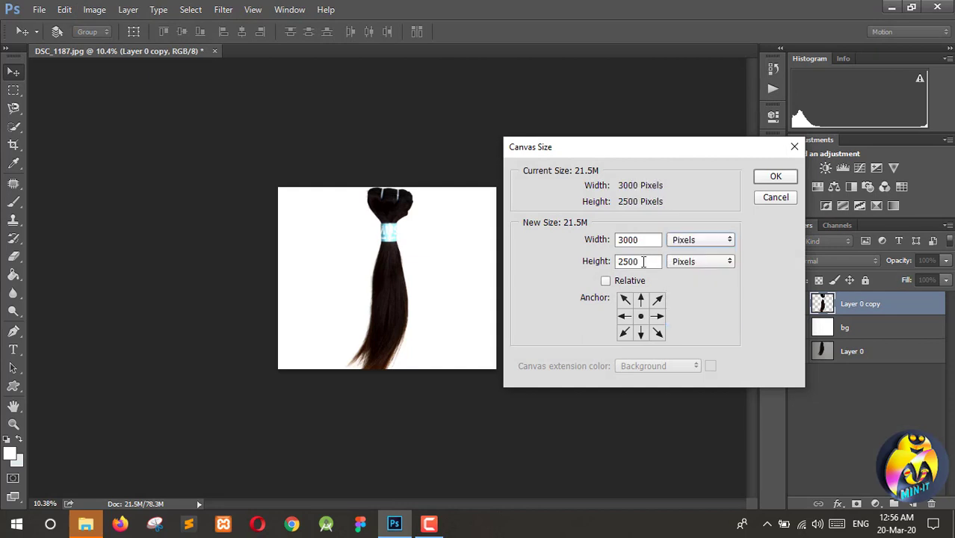
{"action": "left_click_drag", "start_coordinate": [639, 261], "coordinate": [605, 260]}
{"action": "type", "text": "3000"}
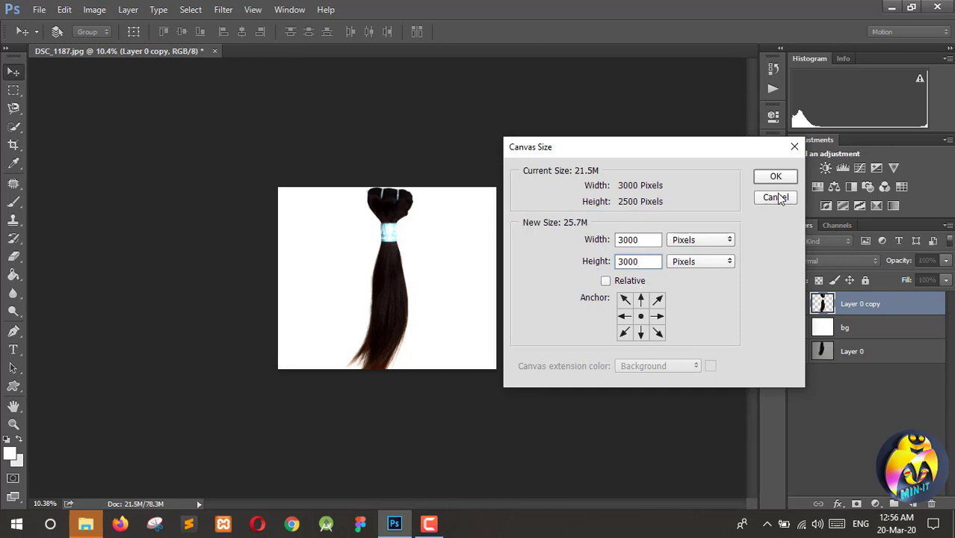
{"action": "left_click", "coordinate": [782, 177]}
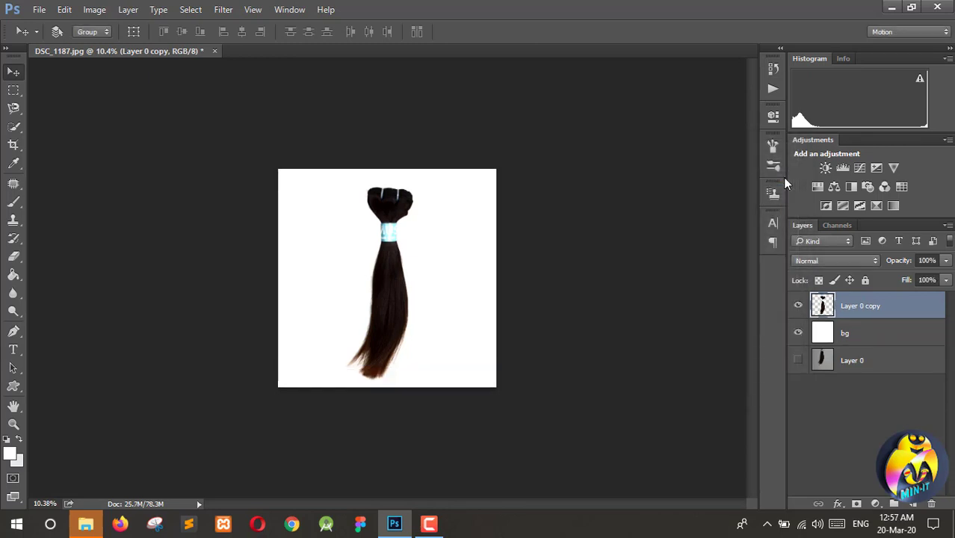
Try a Selective Color adjustment of the Blacks on the cut-out hair layer, with Black at 0%.
{"action": "scroll", "coordinate": [361, 345], "scroll_direction": "up", "scroll_amount": 4}
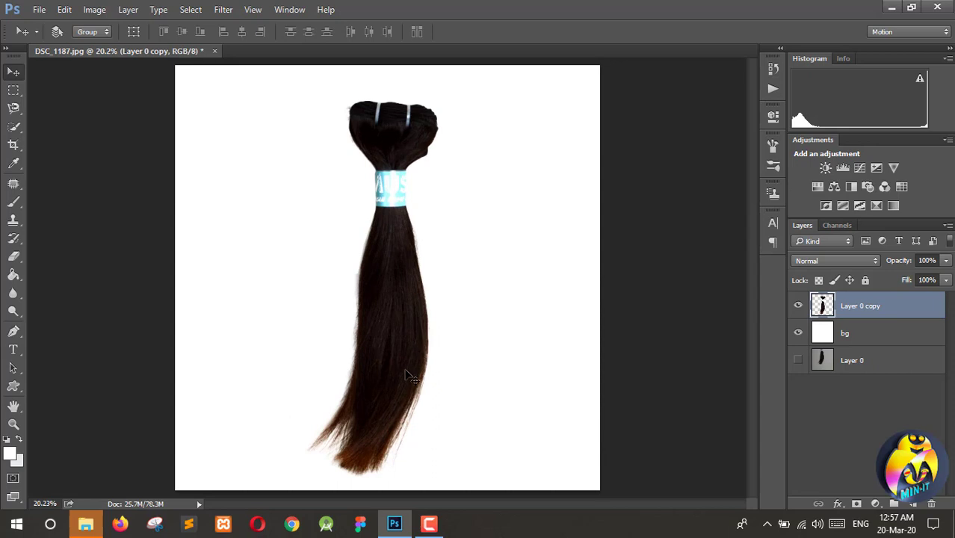
{"action": "scroll", "coordinate": [406, 387], "scroll_direction": "up", "scroll_amount": 1}
{"action": "scroll", "coordinate": [406, 387], "scroll_direction": "down", "scroll_amount": 1}
{"action": "left_click", "coordinate": [95, 10]}
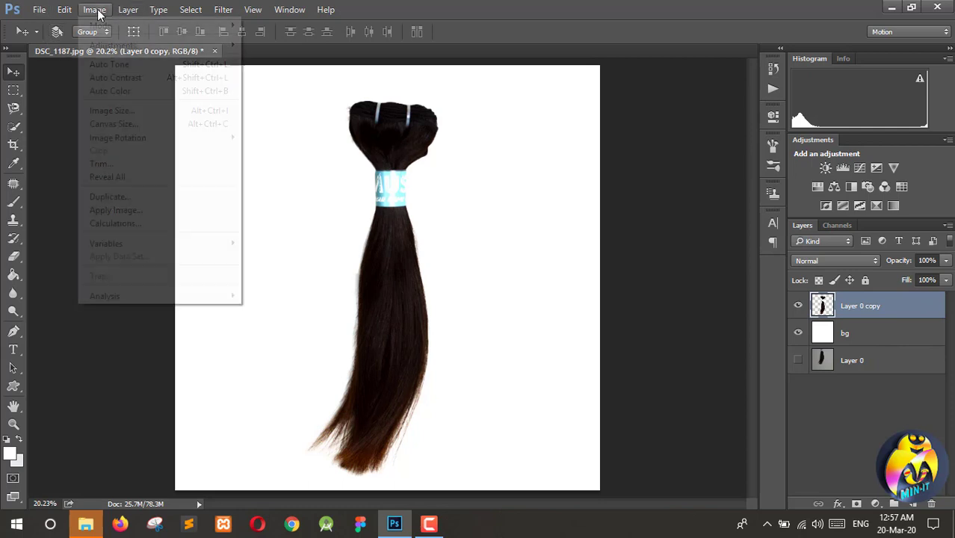
{"action": "mouse_move", "coordinate": [151, 56]}
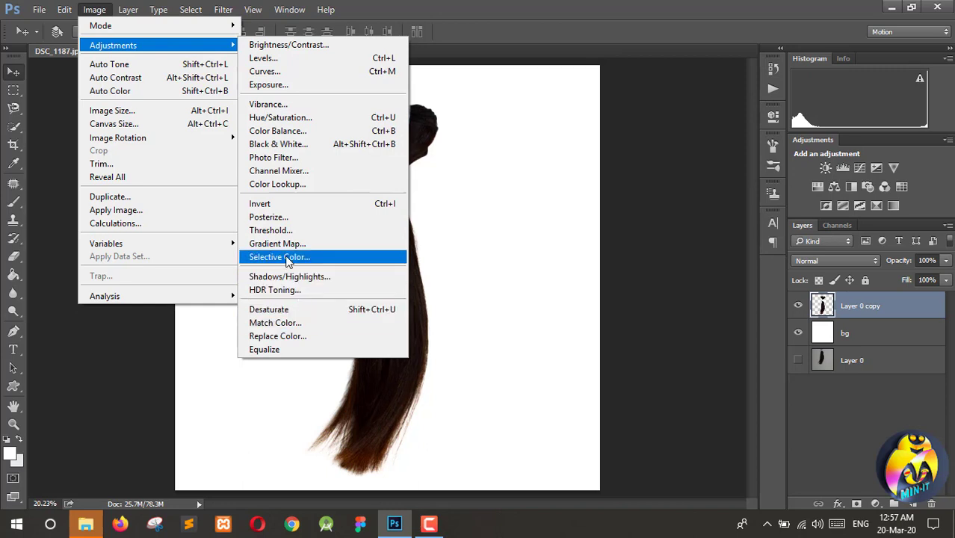
{"action": "left_click", "coordinate": [286, 257]}
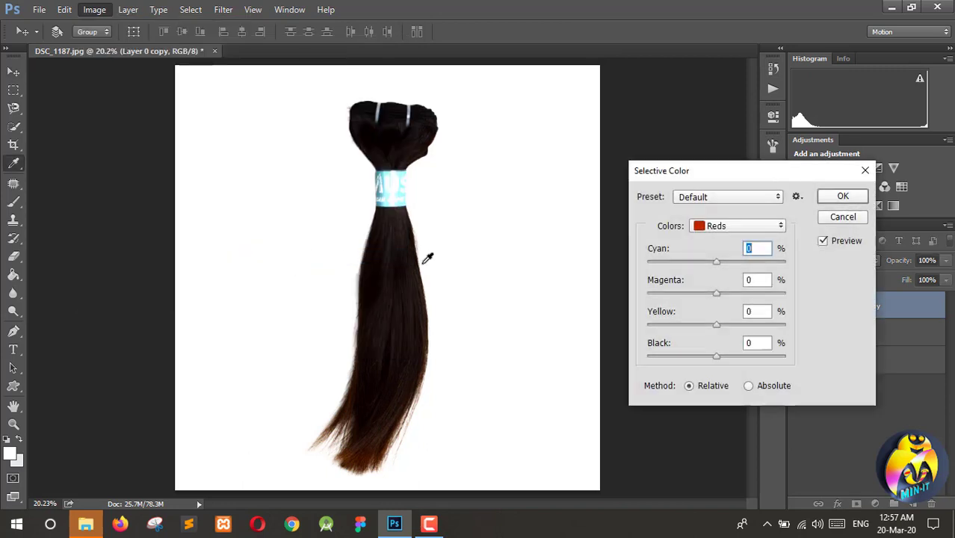
{"action": "left_click", "coordinate": [735, 226]}
{"action": "left_click", "coordinate": [721, 346]}
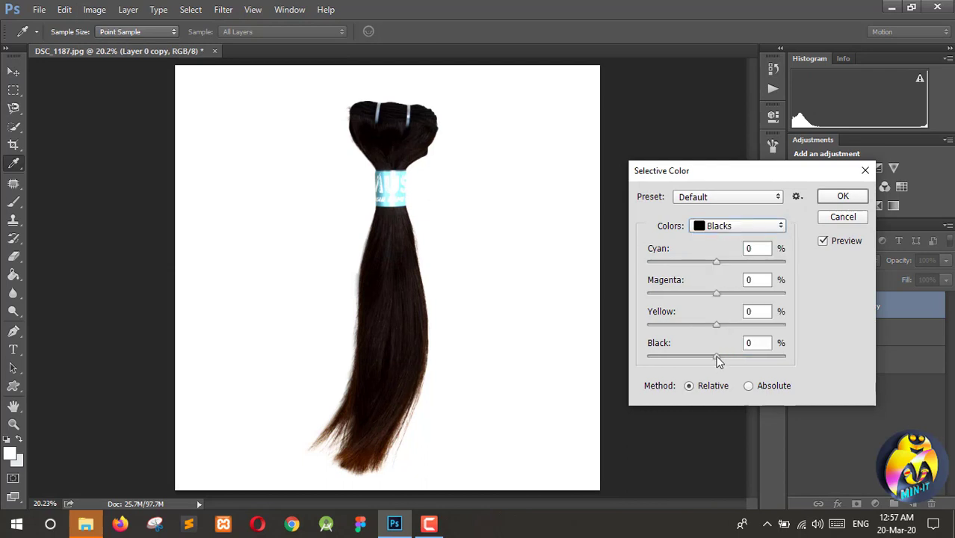
{"action": "mouse_move", "coordinate": [717, 357]}
{"action": "left_mouse_down"}
{"action": "mouse_move", "coordinate": [707, 355]}
{"action": "mouse_move", "coordinate": [717, 357]}
{"action": "left_mouse_up"}
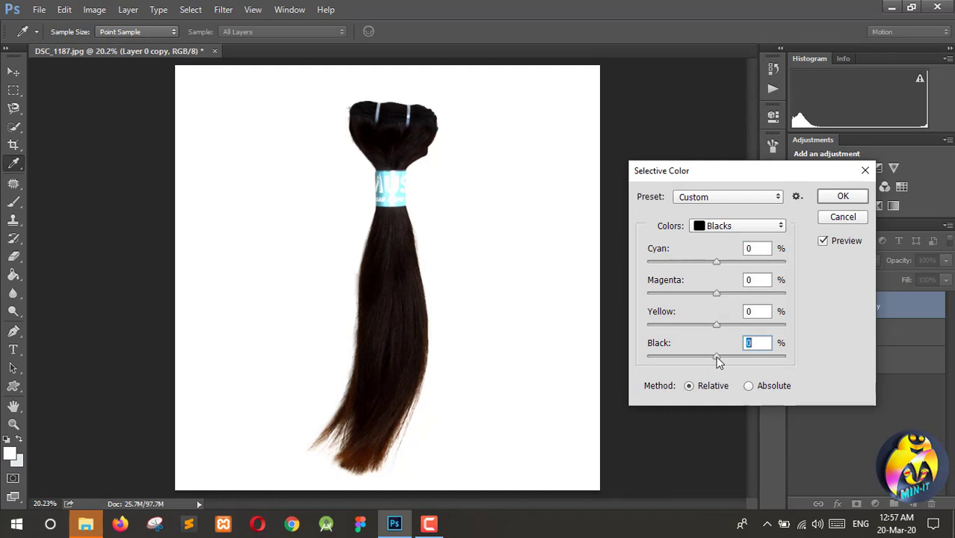
{"action": "left_click", "coordinate": [846, 196]}
{"action": "key", "text": "v"}
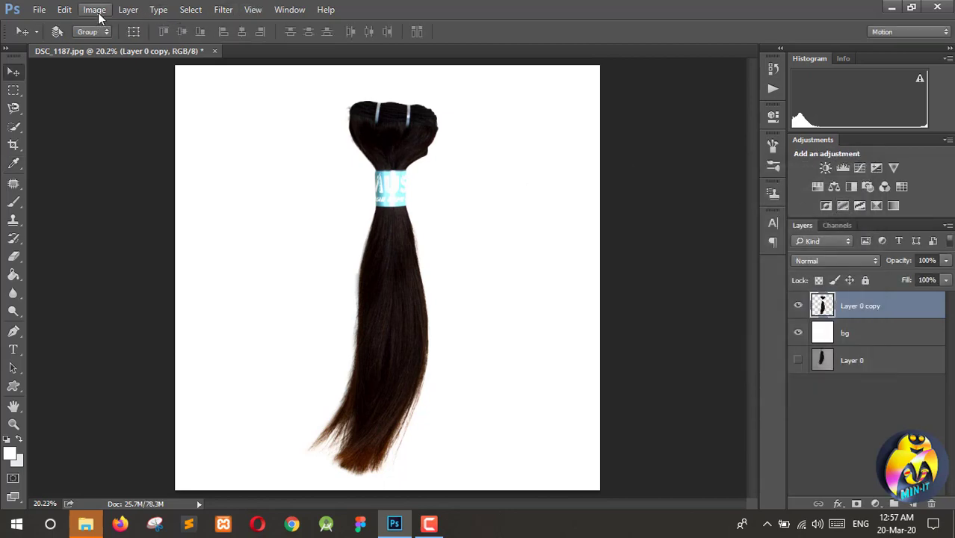
Apply Brightness/Contrast to the cut-out hair layer with the brightness set to 23.
{"action": "left_click", "coordinate": [98, 12]}
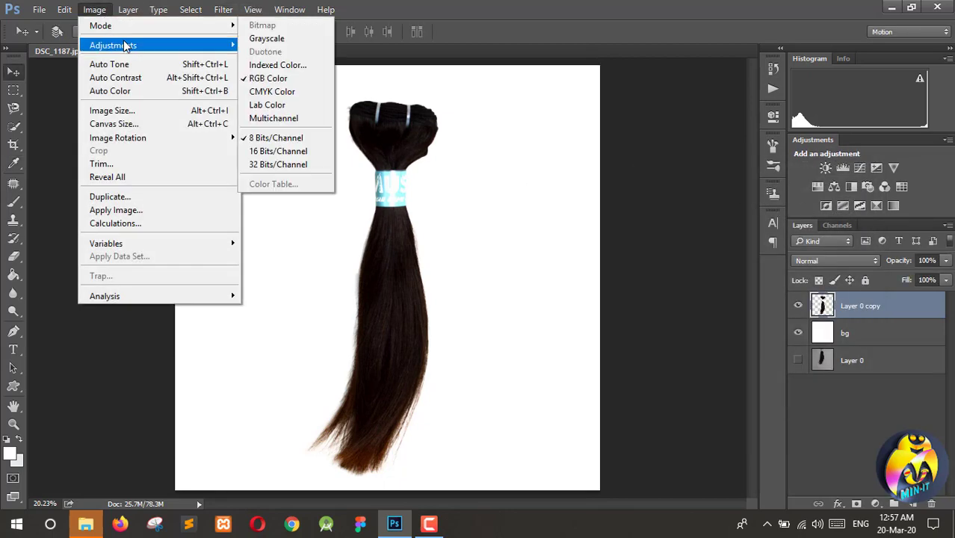
{"action": "mouse_move", "coordinate": [125, 48]}
{"action": "left_click", "coordinate": [285, 47]}
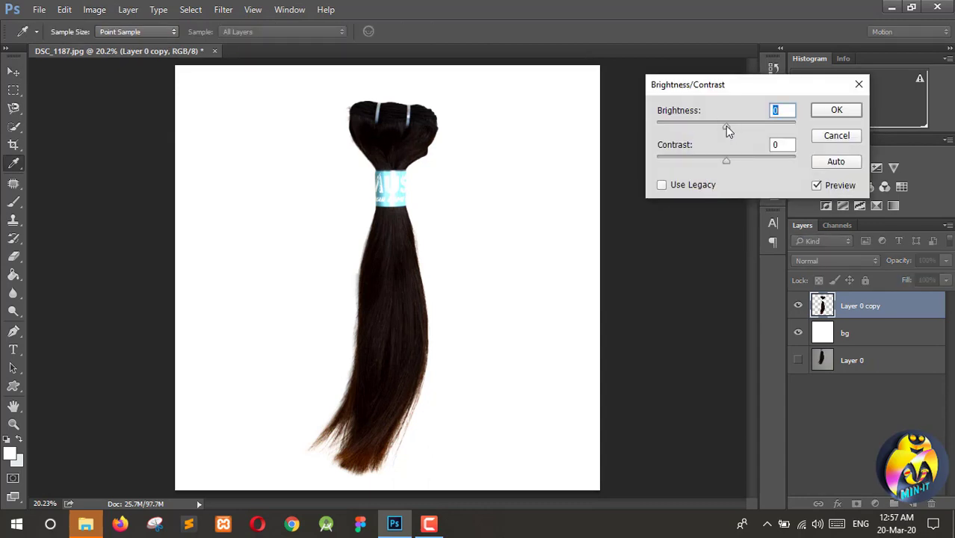
{"action": "left_click_drag", "start_coordinate": [725, 125], "coordinate": [736, 125]}
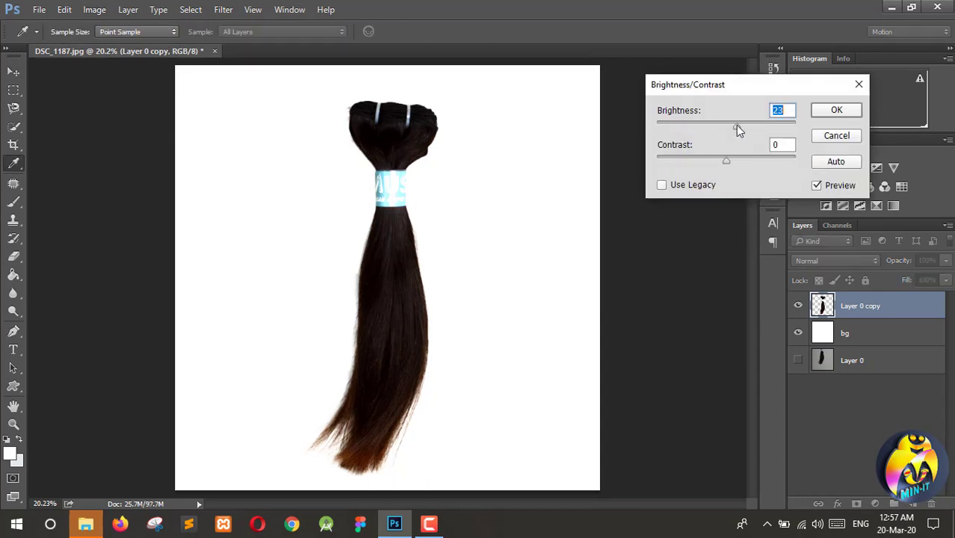
{"action": "left_click", "coordinate": [832, 109]}
{"action": "key", "text": "v"}
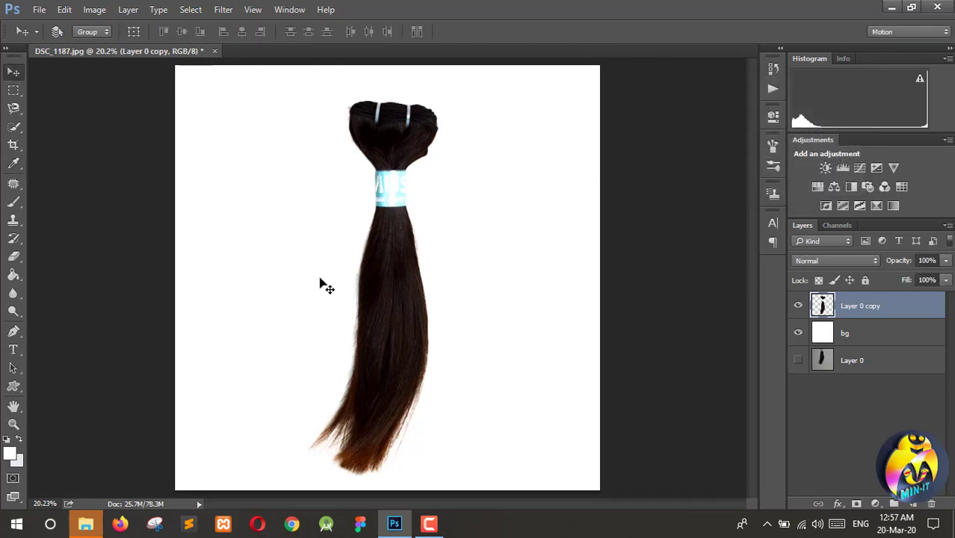
{"action": "scroll", "coordinate": [318, 278], "scroll_direction": "down", "scroll_amount": 4}
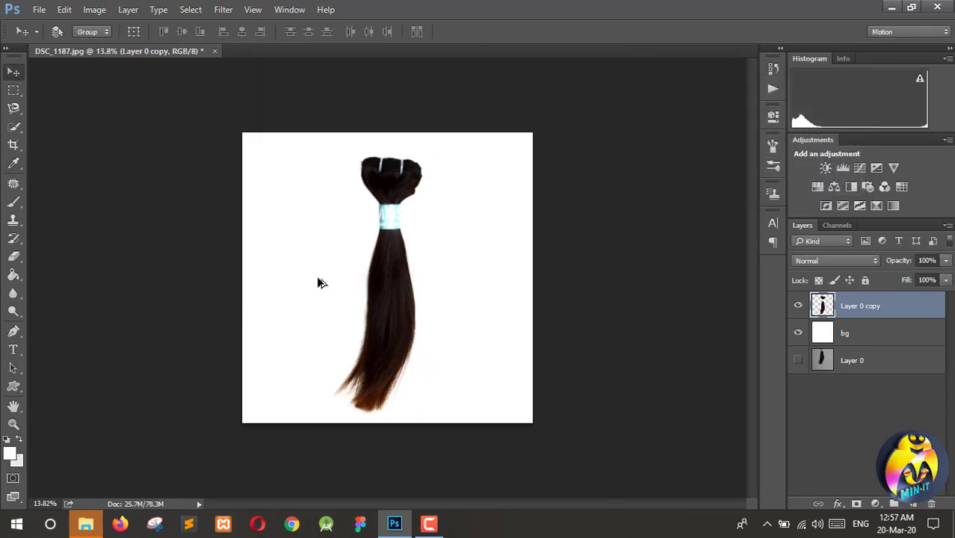
{"action": "scroll", "coordinate": [375, 316], "scroll_direction": "up", "scroll_amount": 4}
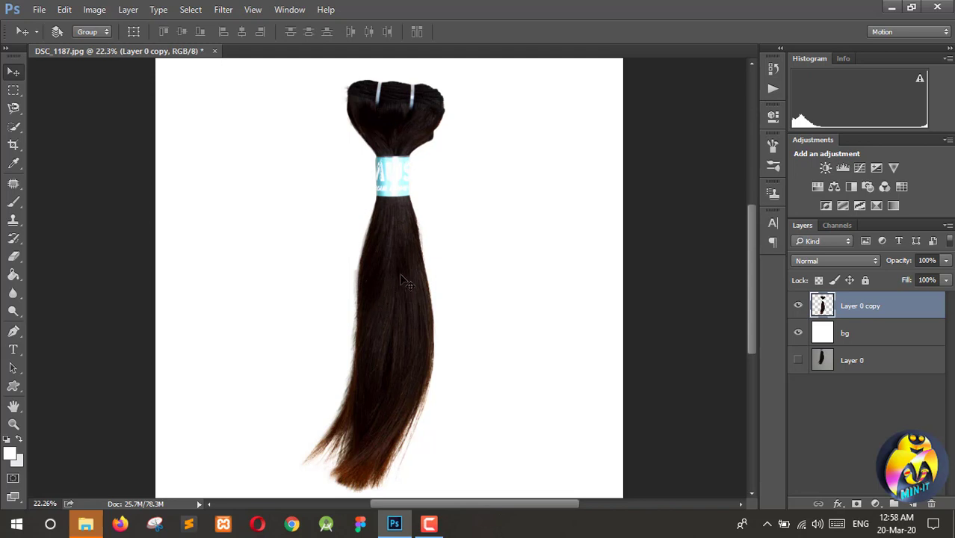
{"action": "scroll", "coordinate": [401, 278], "scroll_direction": "down", "scroll_amount": 2}
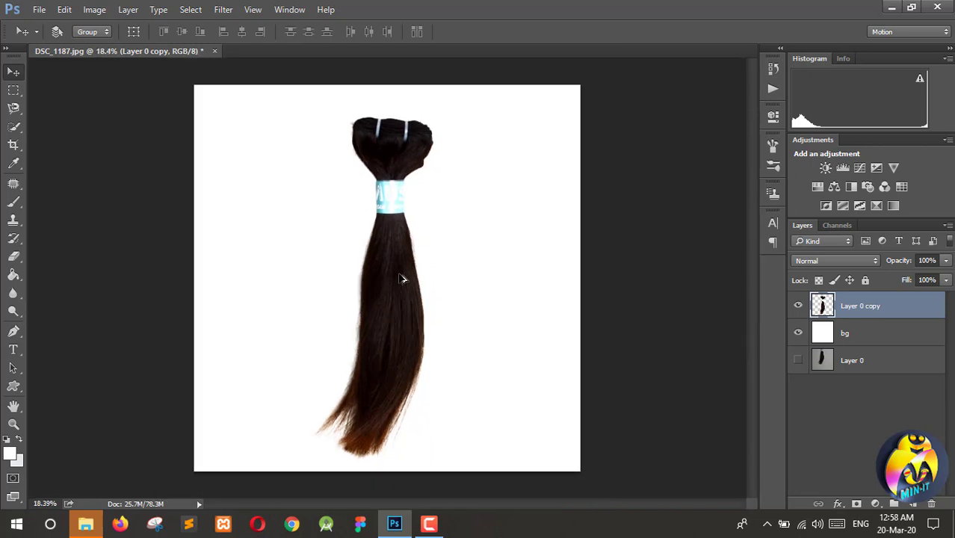
{"action": "scroll", "coordinate": [401, 279], "scroll_direction": "up", "scroll_amount": 1}
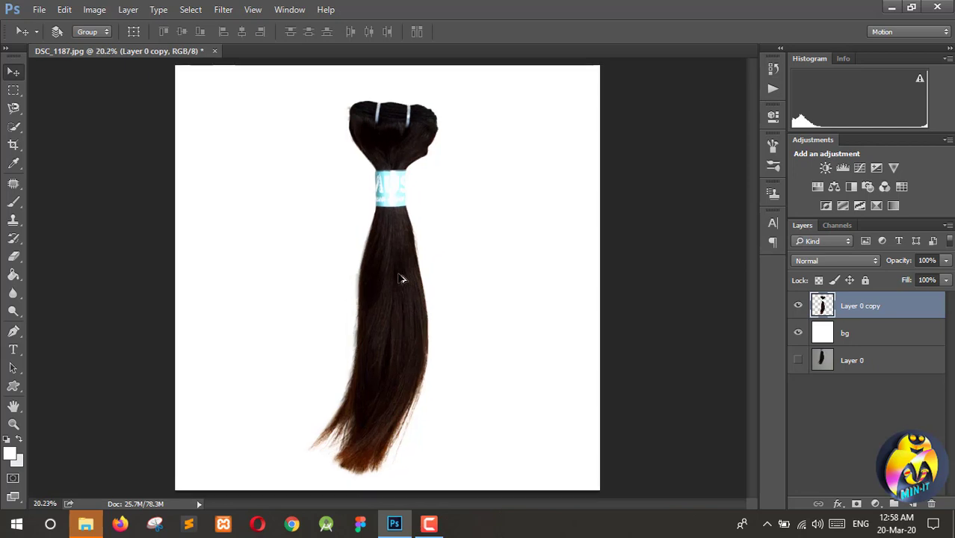